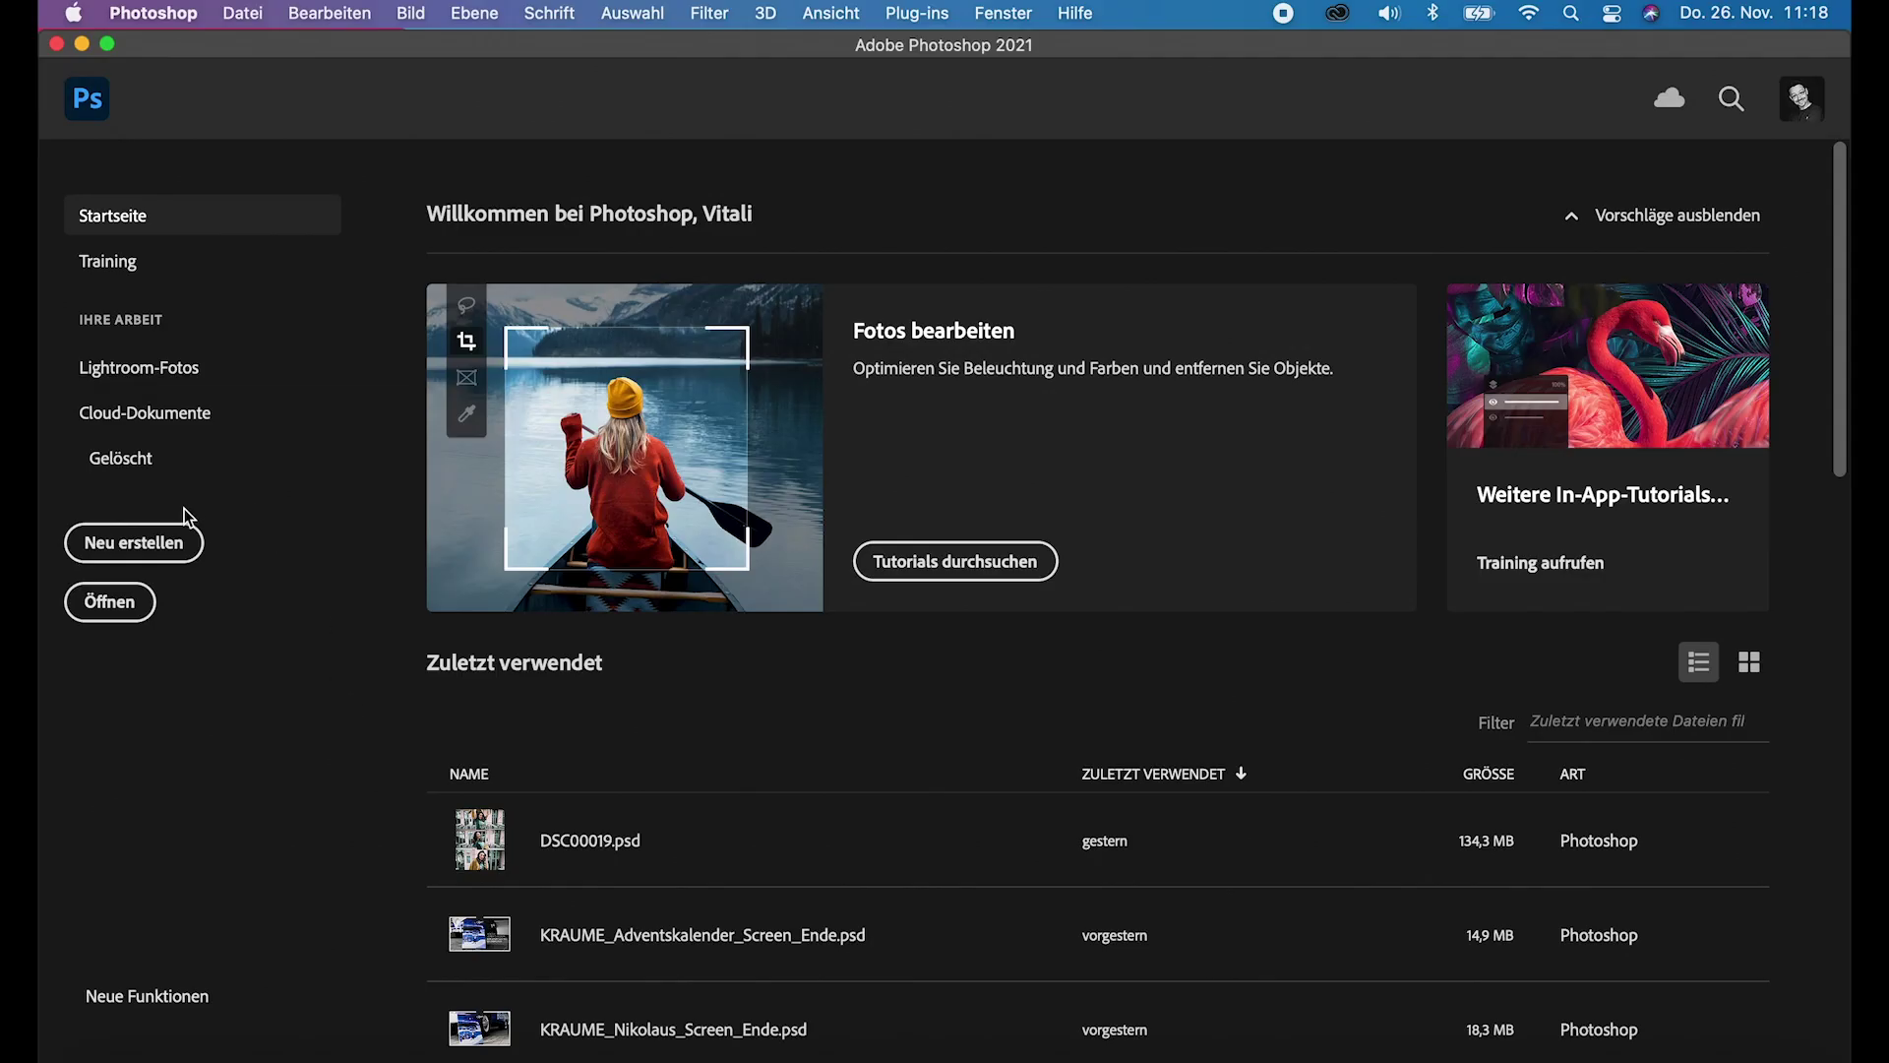
Step: In the New Document dialog, use the Web preset, set width 2000 and height 2500 px, and disable Zeichenflächen
click(179, 540)
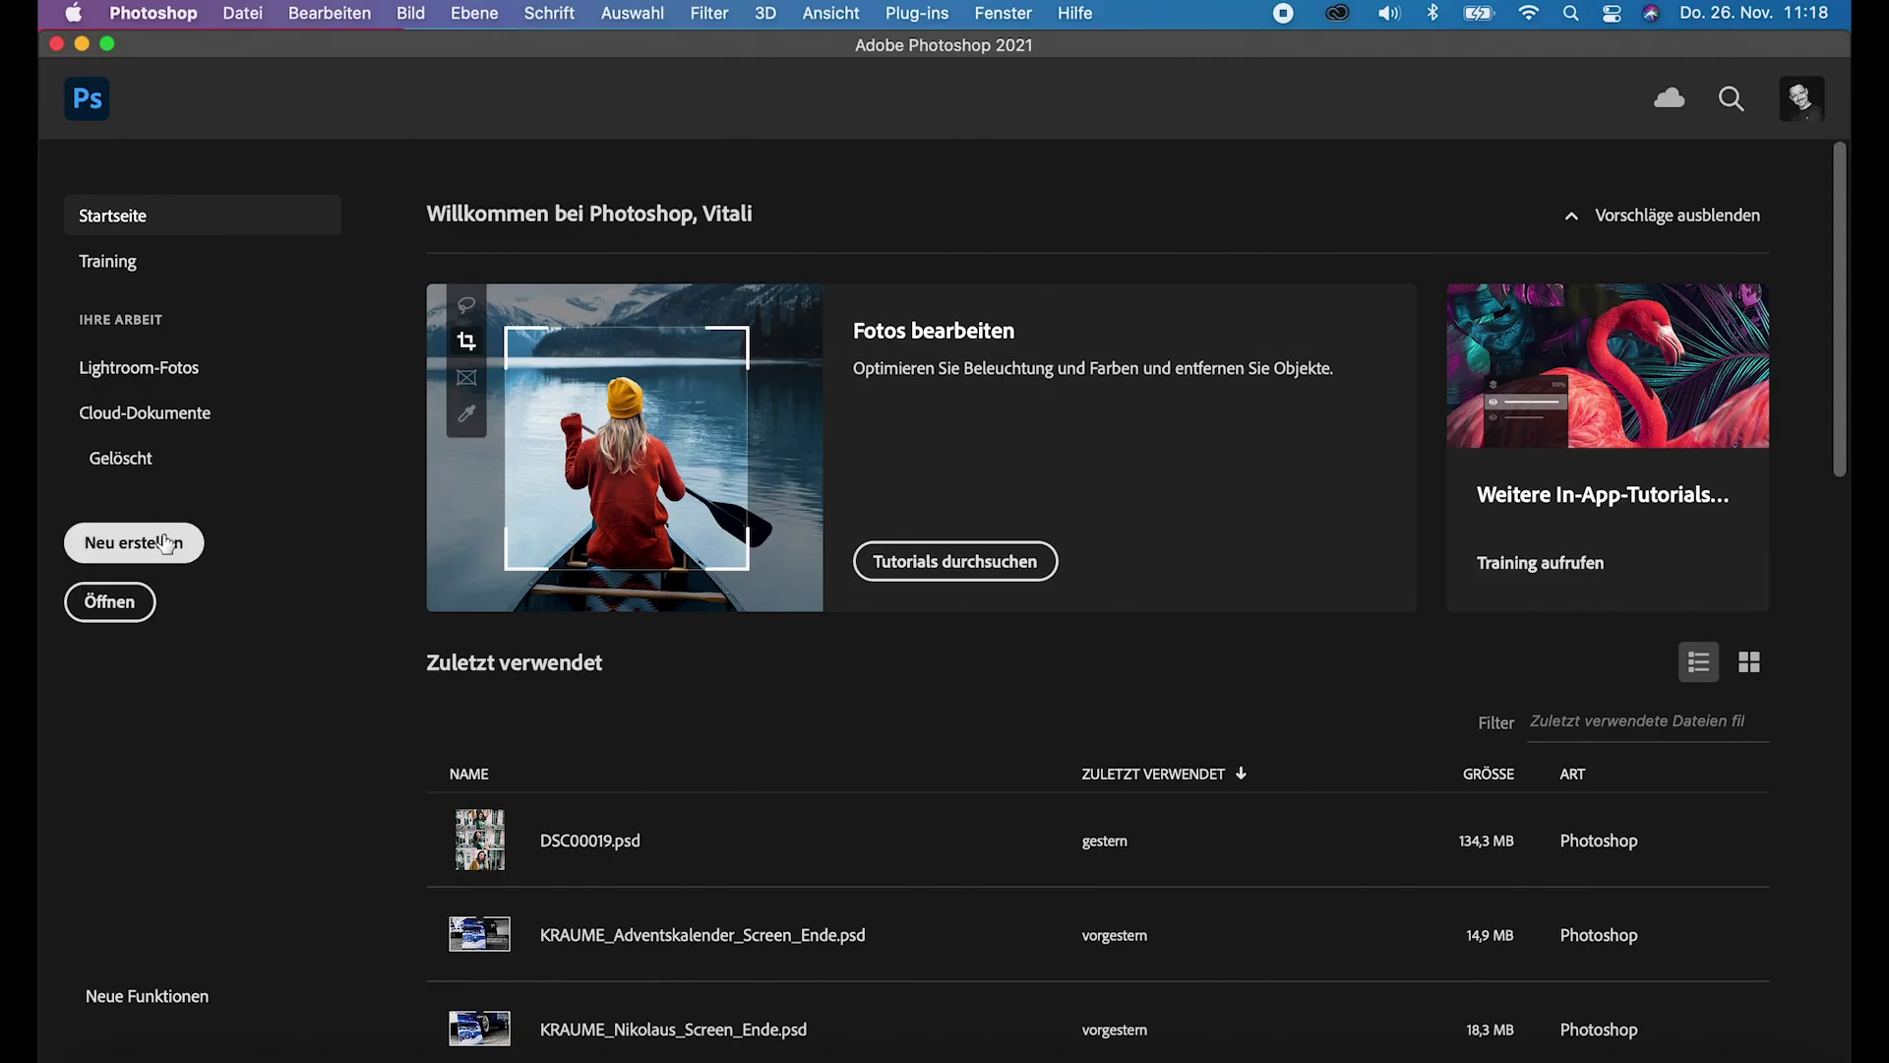
click(944, 147)
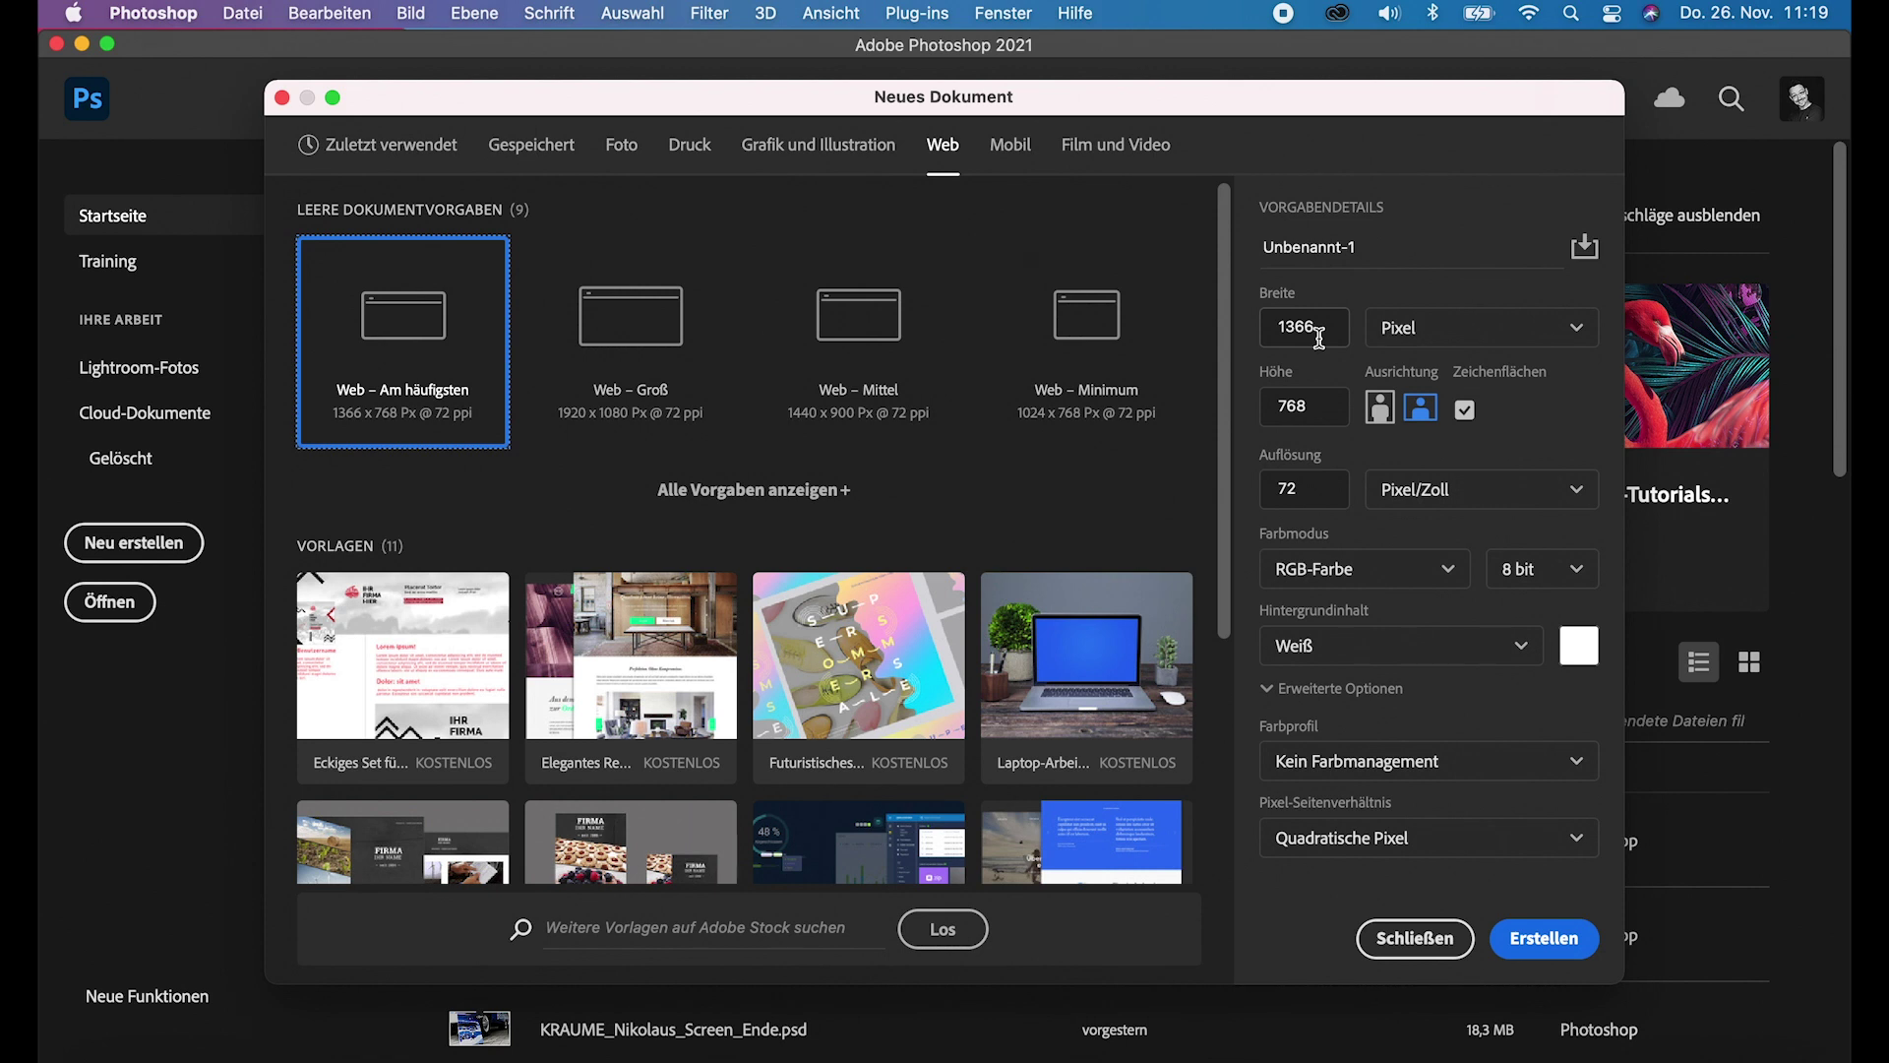
double_click(1325, 332)
text(4000)
double_click(1298, 411)
text(5000)
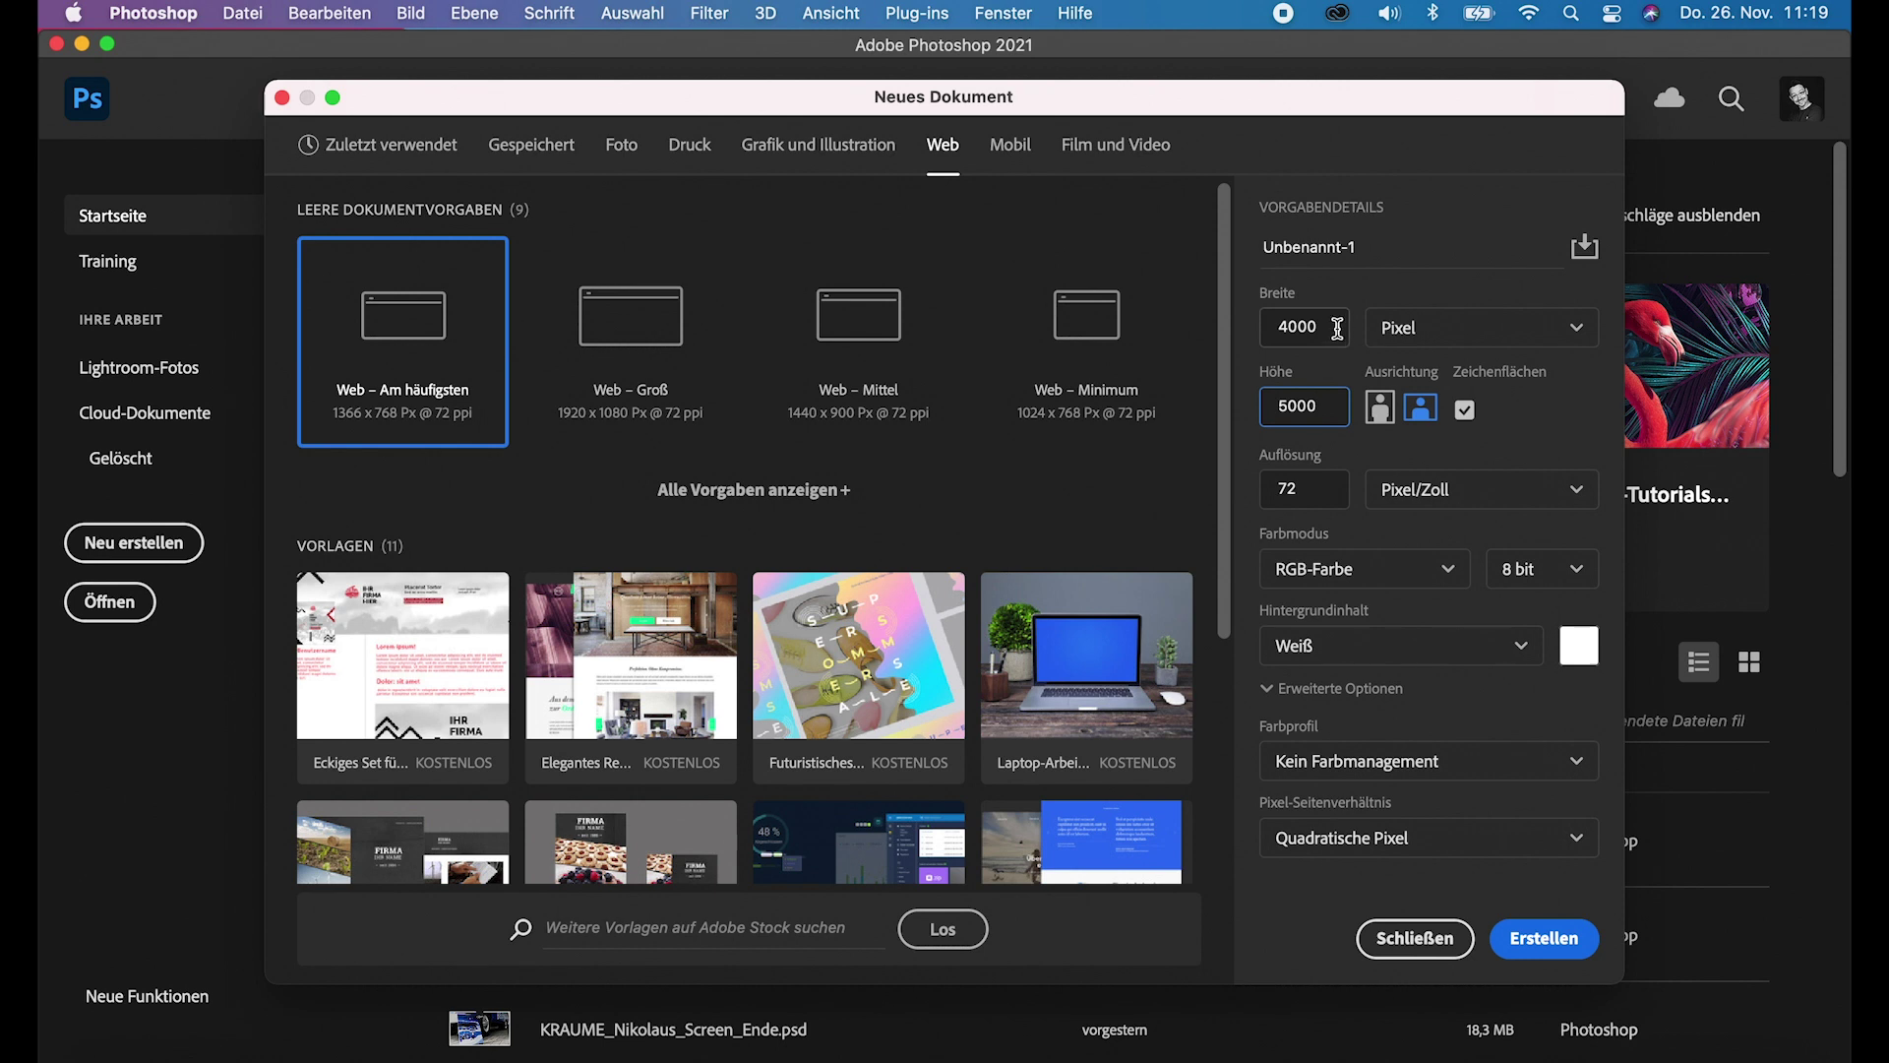
double_click(1334, 333)
text(20)
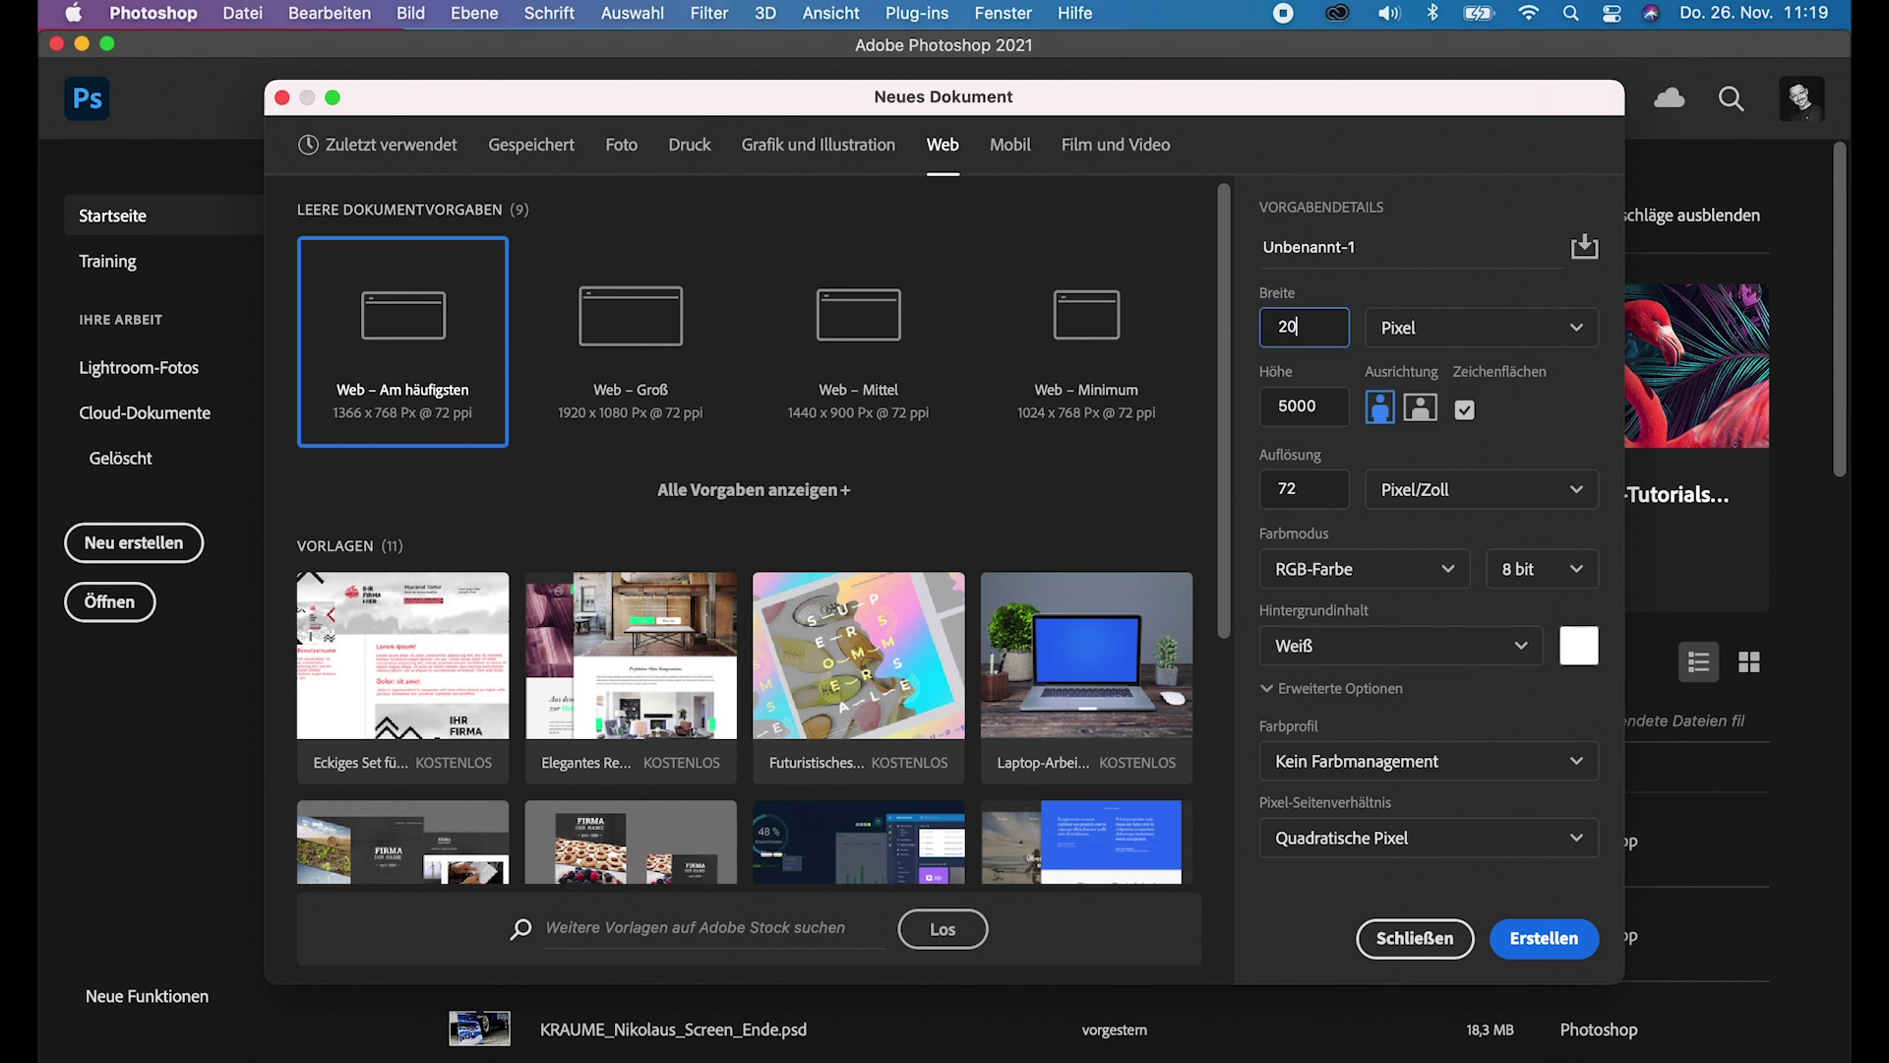
click(1289, 413)
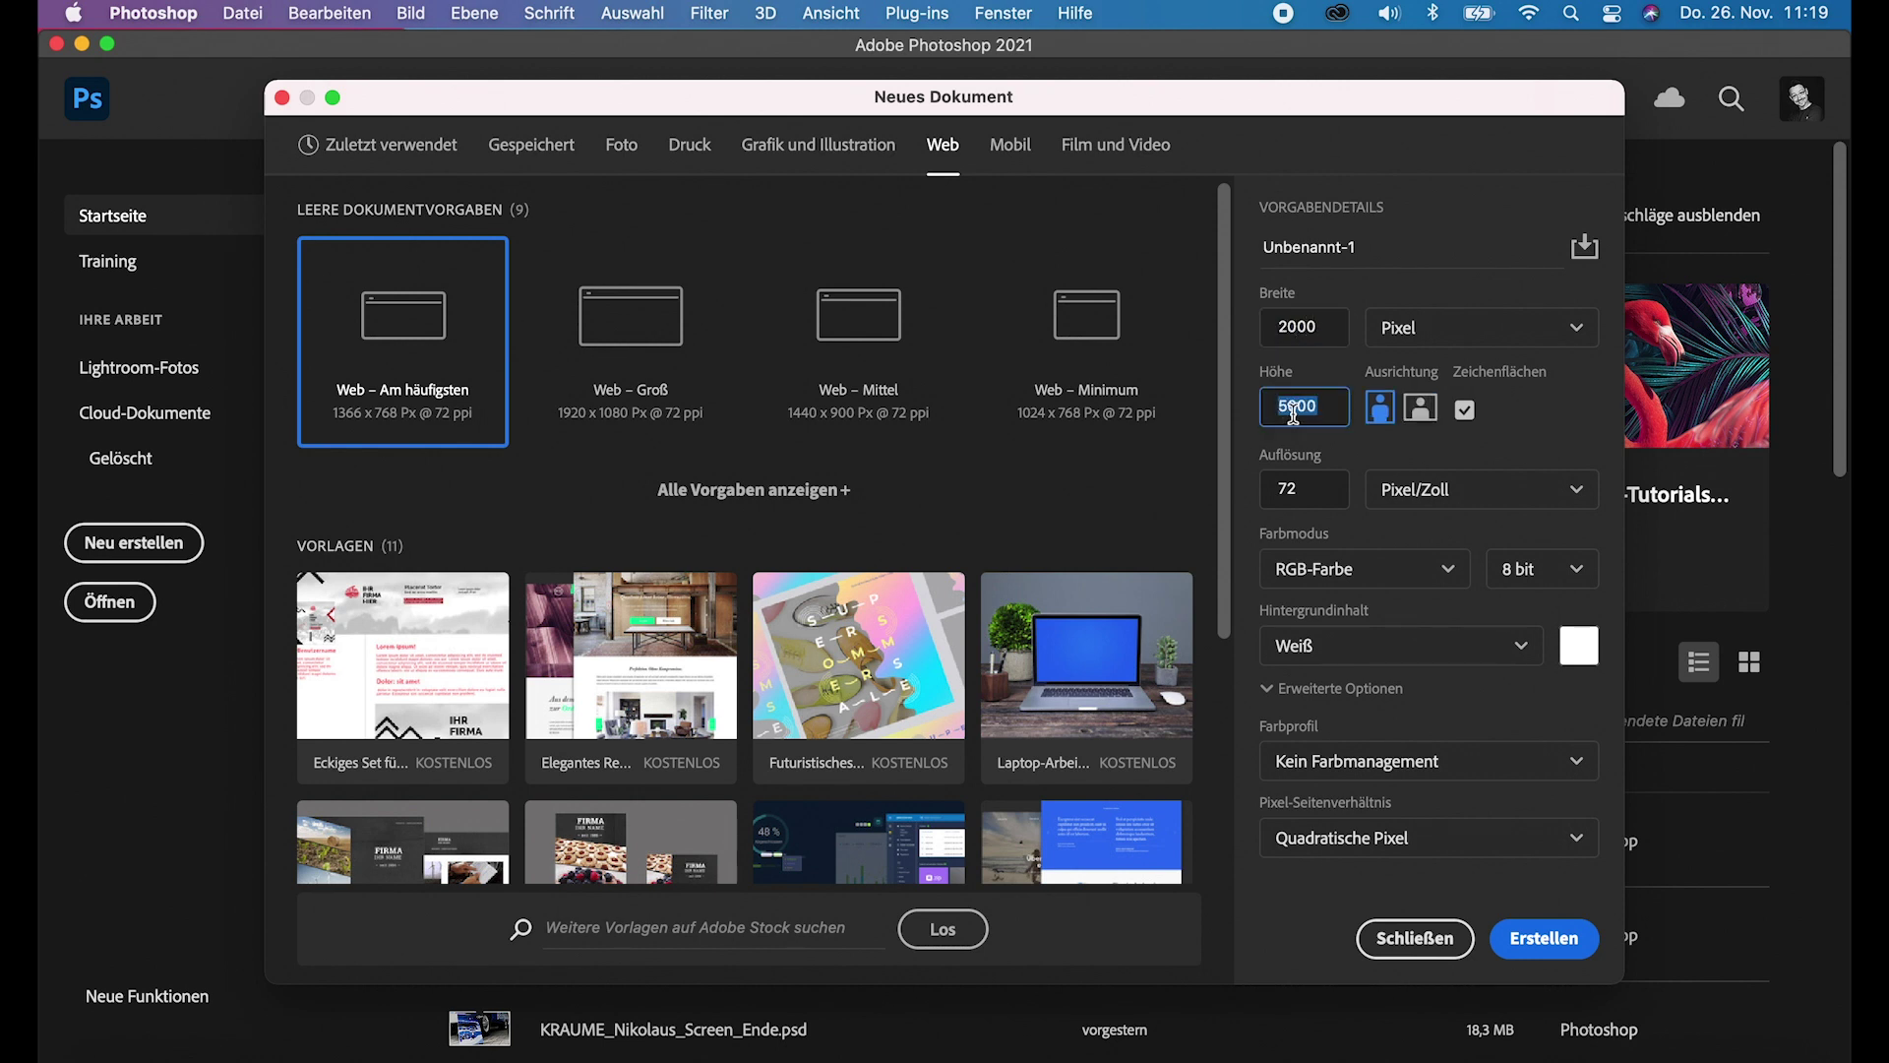
text(25)
double_click(1294, 414)
text(25)
click(1466, 415)
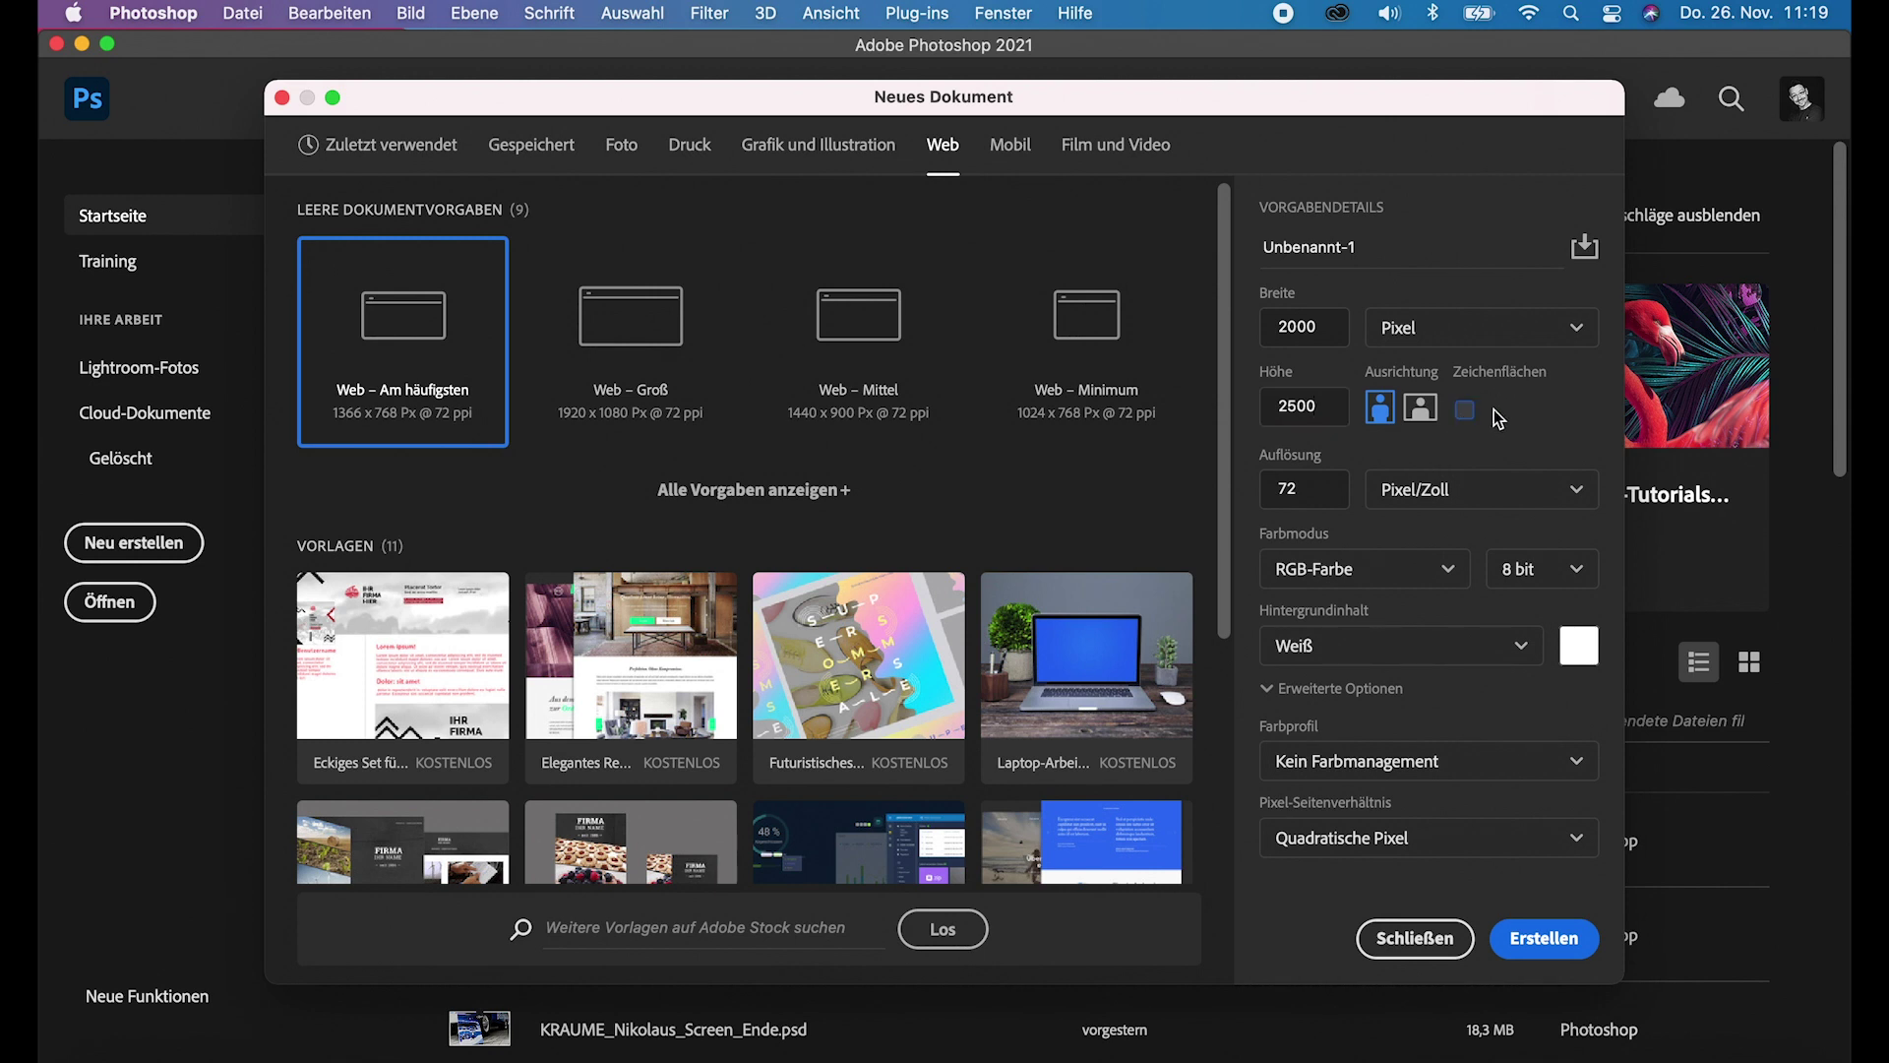
Step: Create the document, convert the Hintergrund layer into Ebene 0, and hide that layer
click(1530, 947)
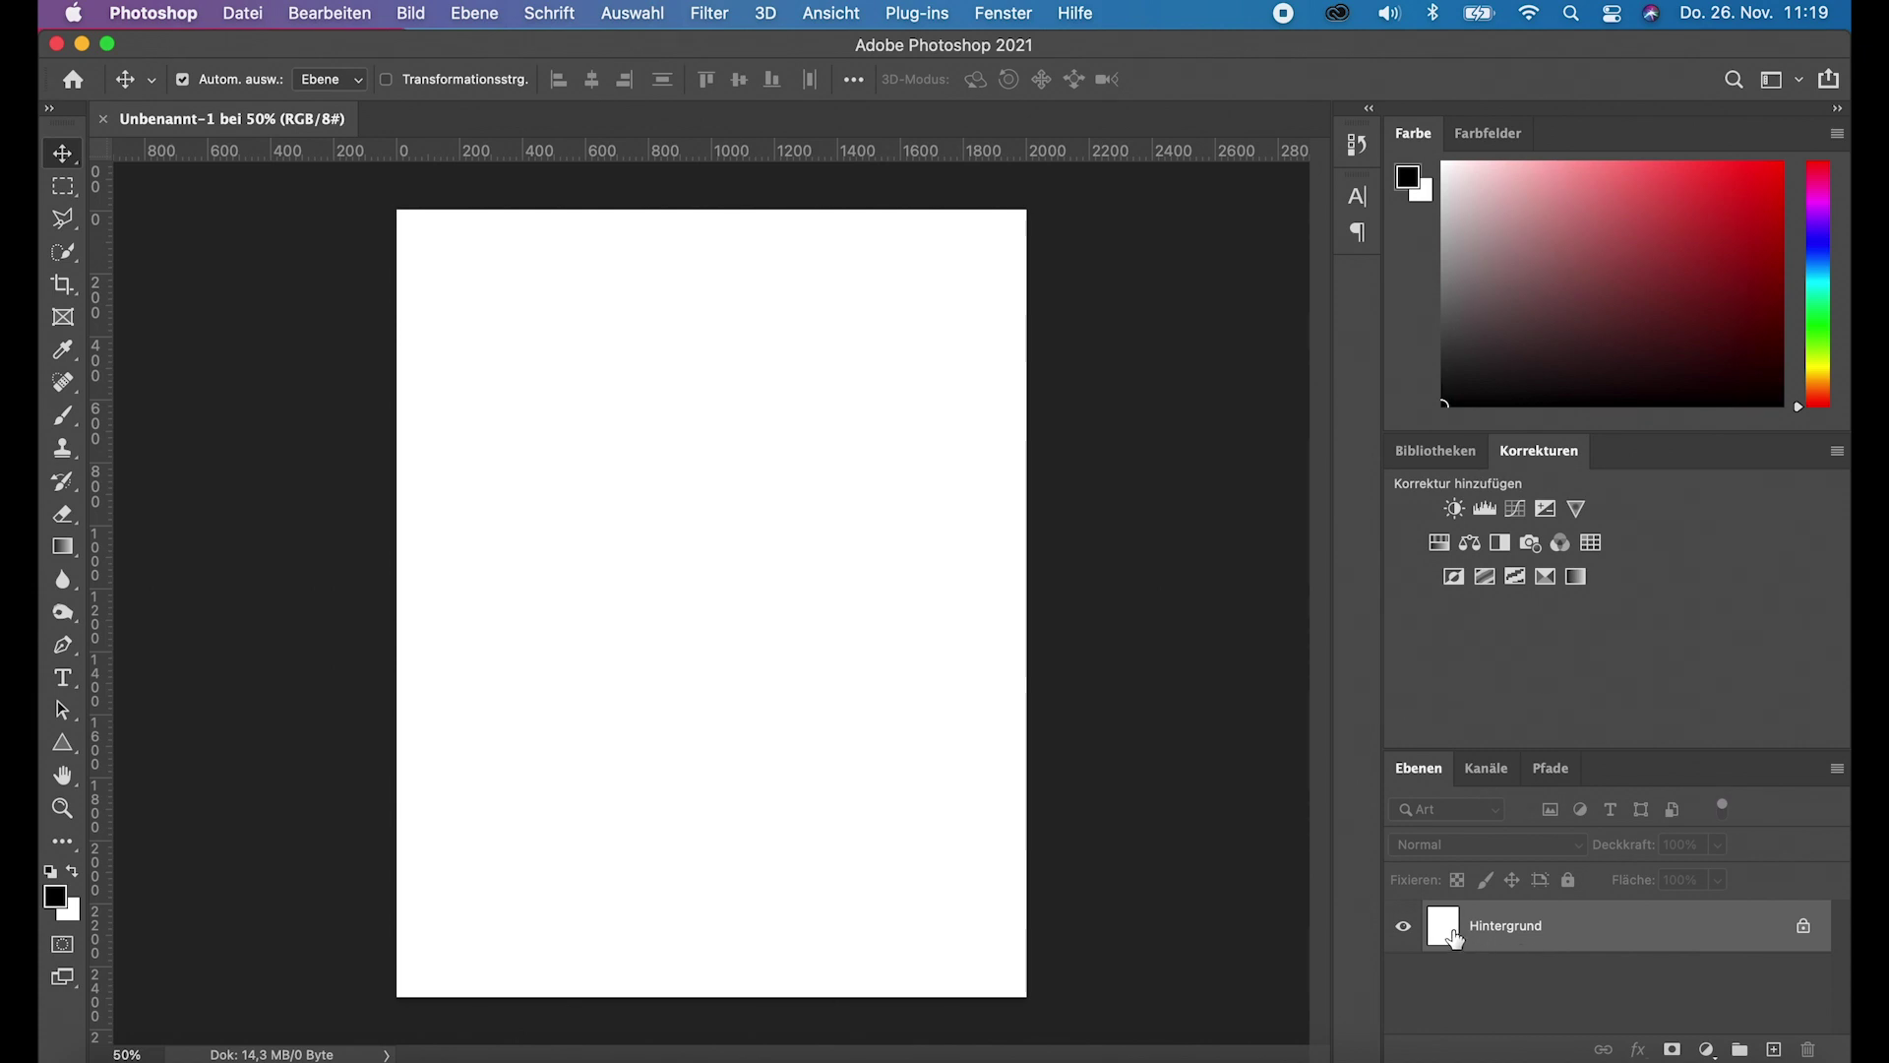
double_click(1446, 928)
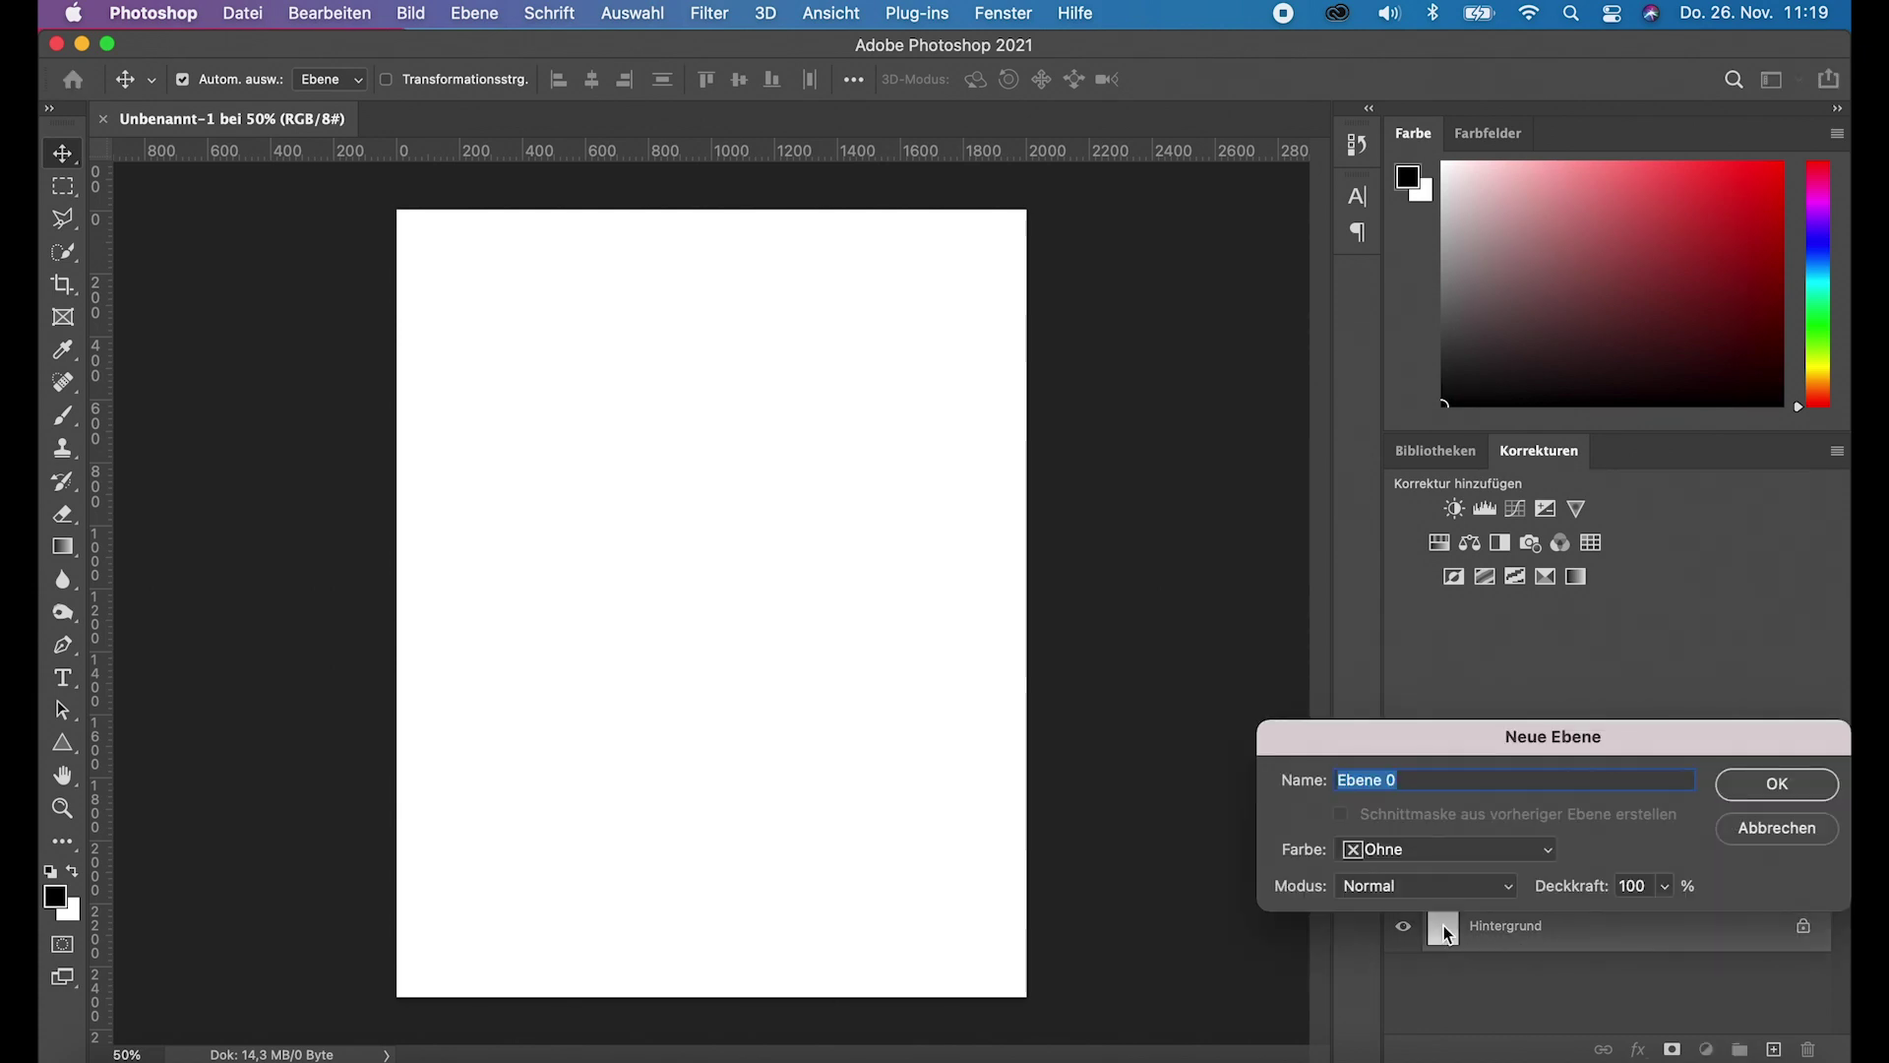
key(Return)
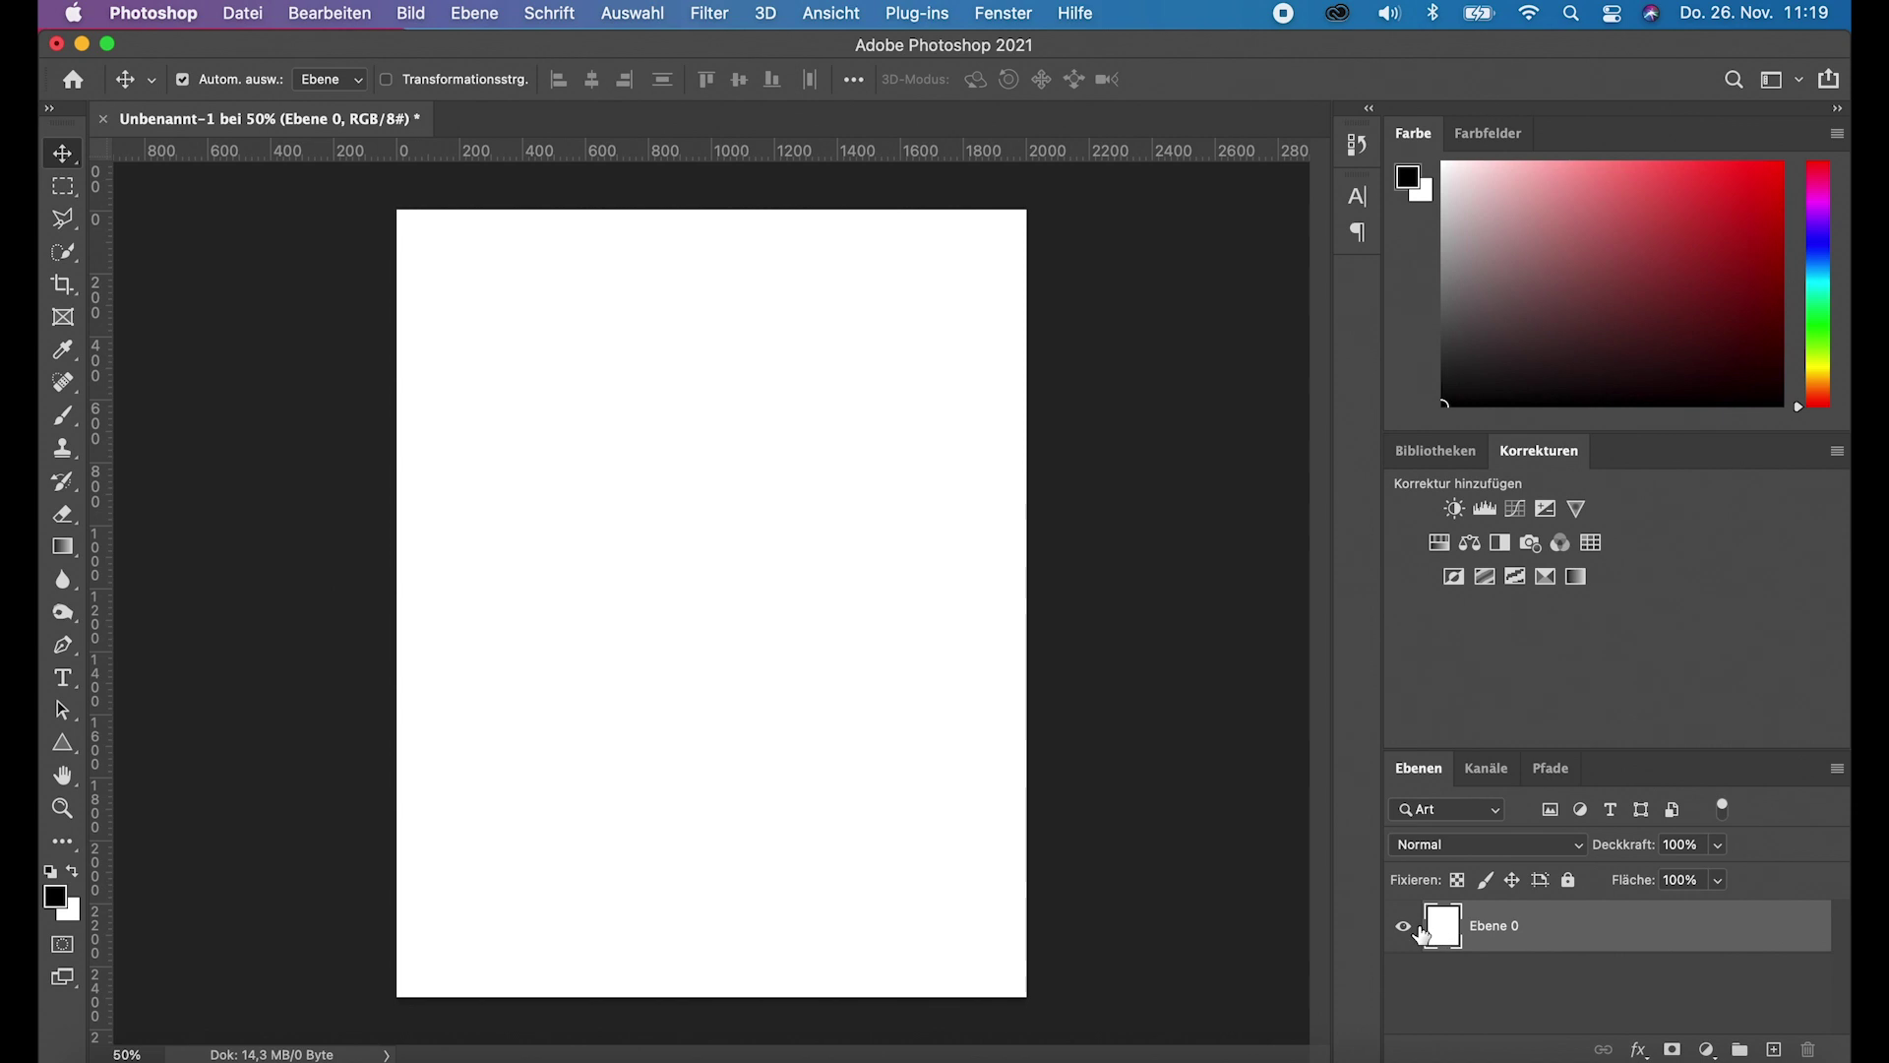
click(1405, 929)
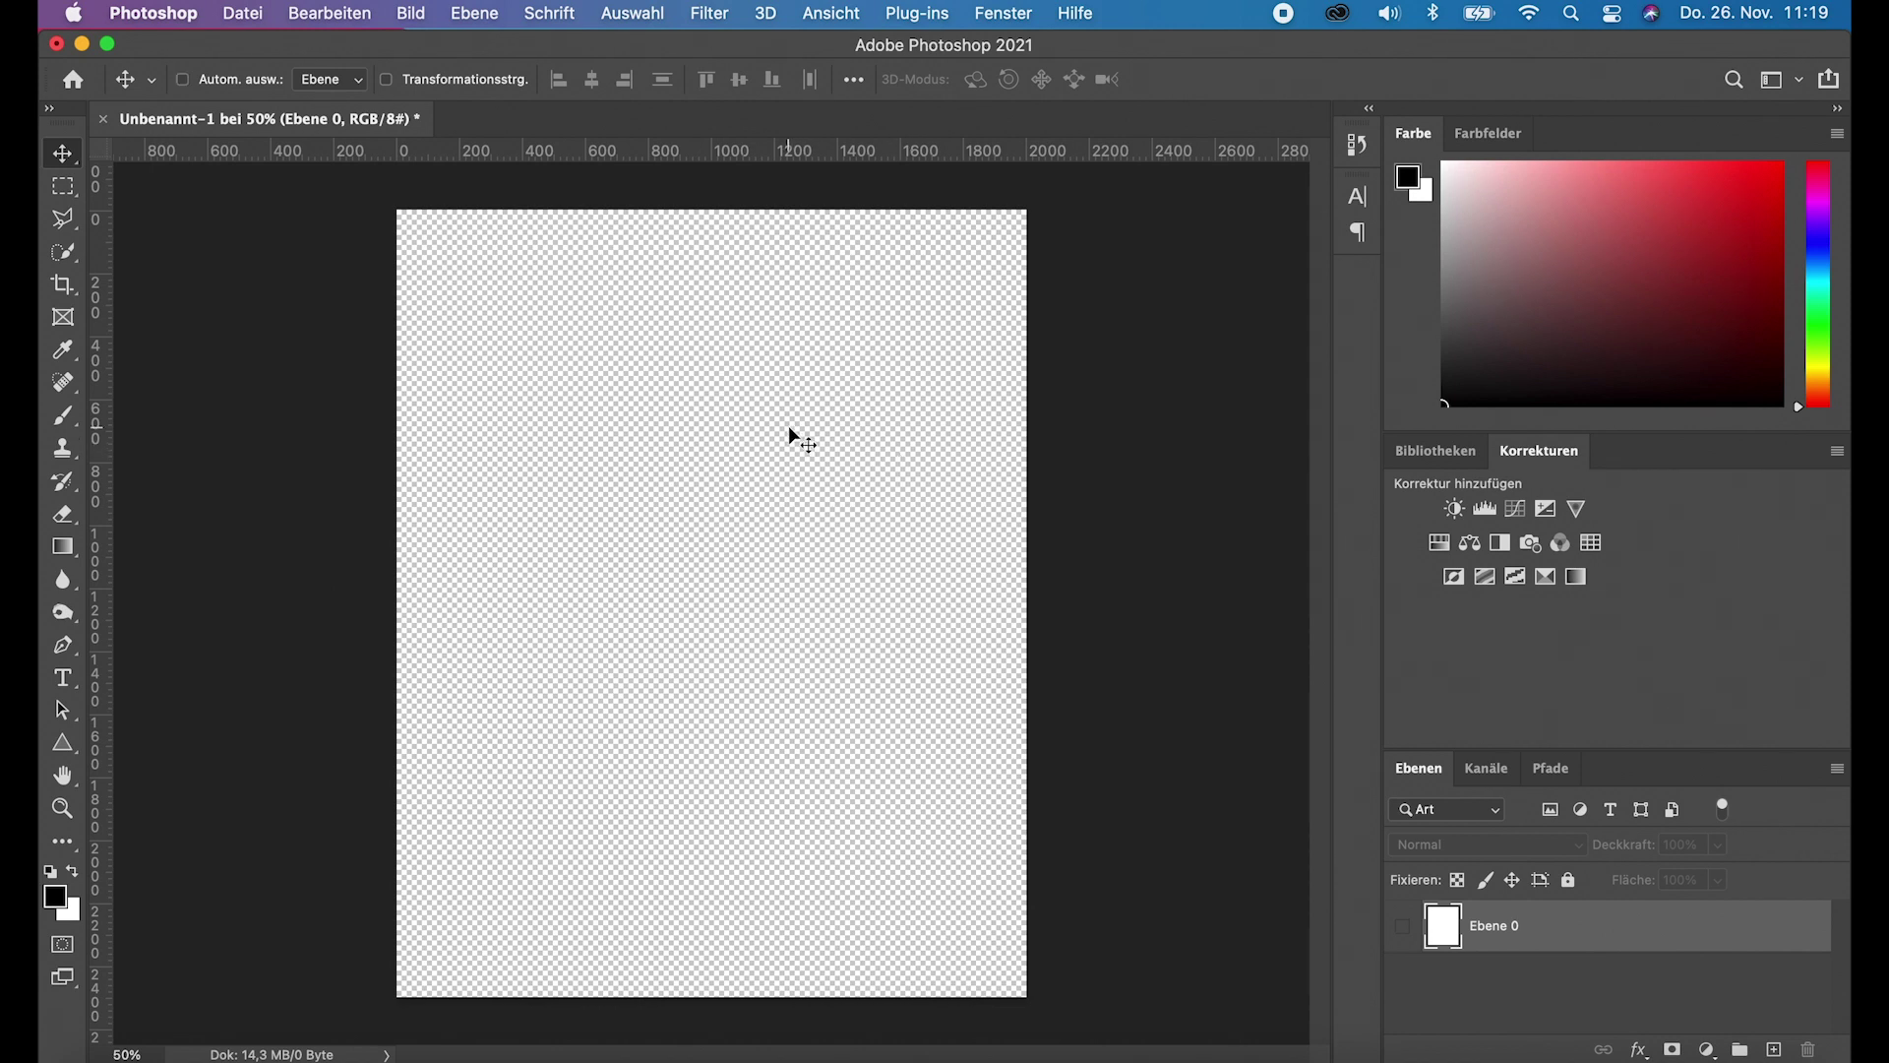
Step: Launch Calculator from Spotlight and compute 2500 ÷ 3 ≈ 833.33
key(super)
key(super+space)
text(cal)
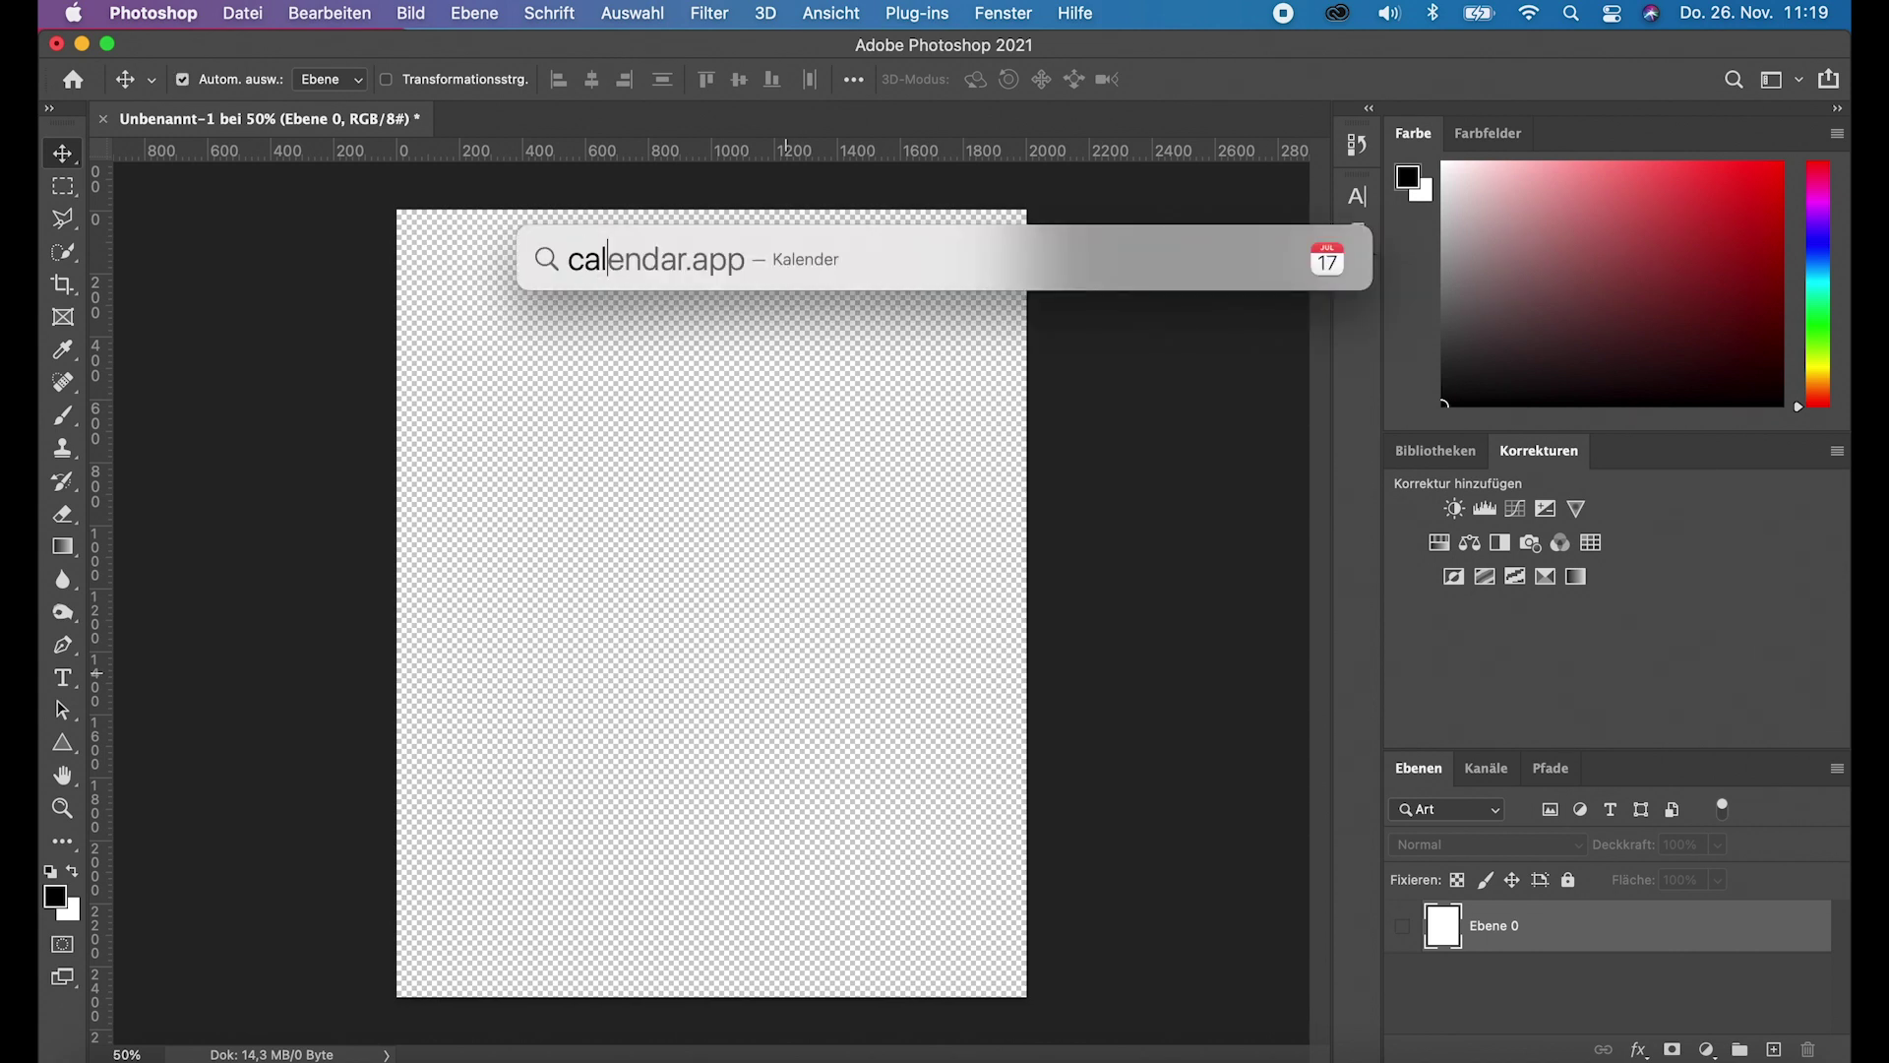
text(c)
key(Return)
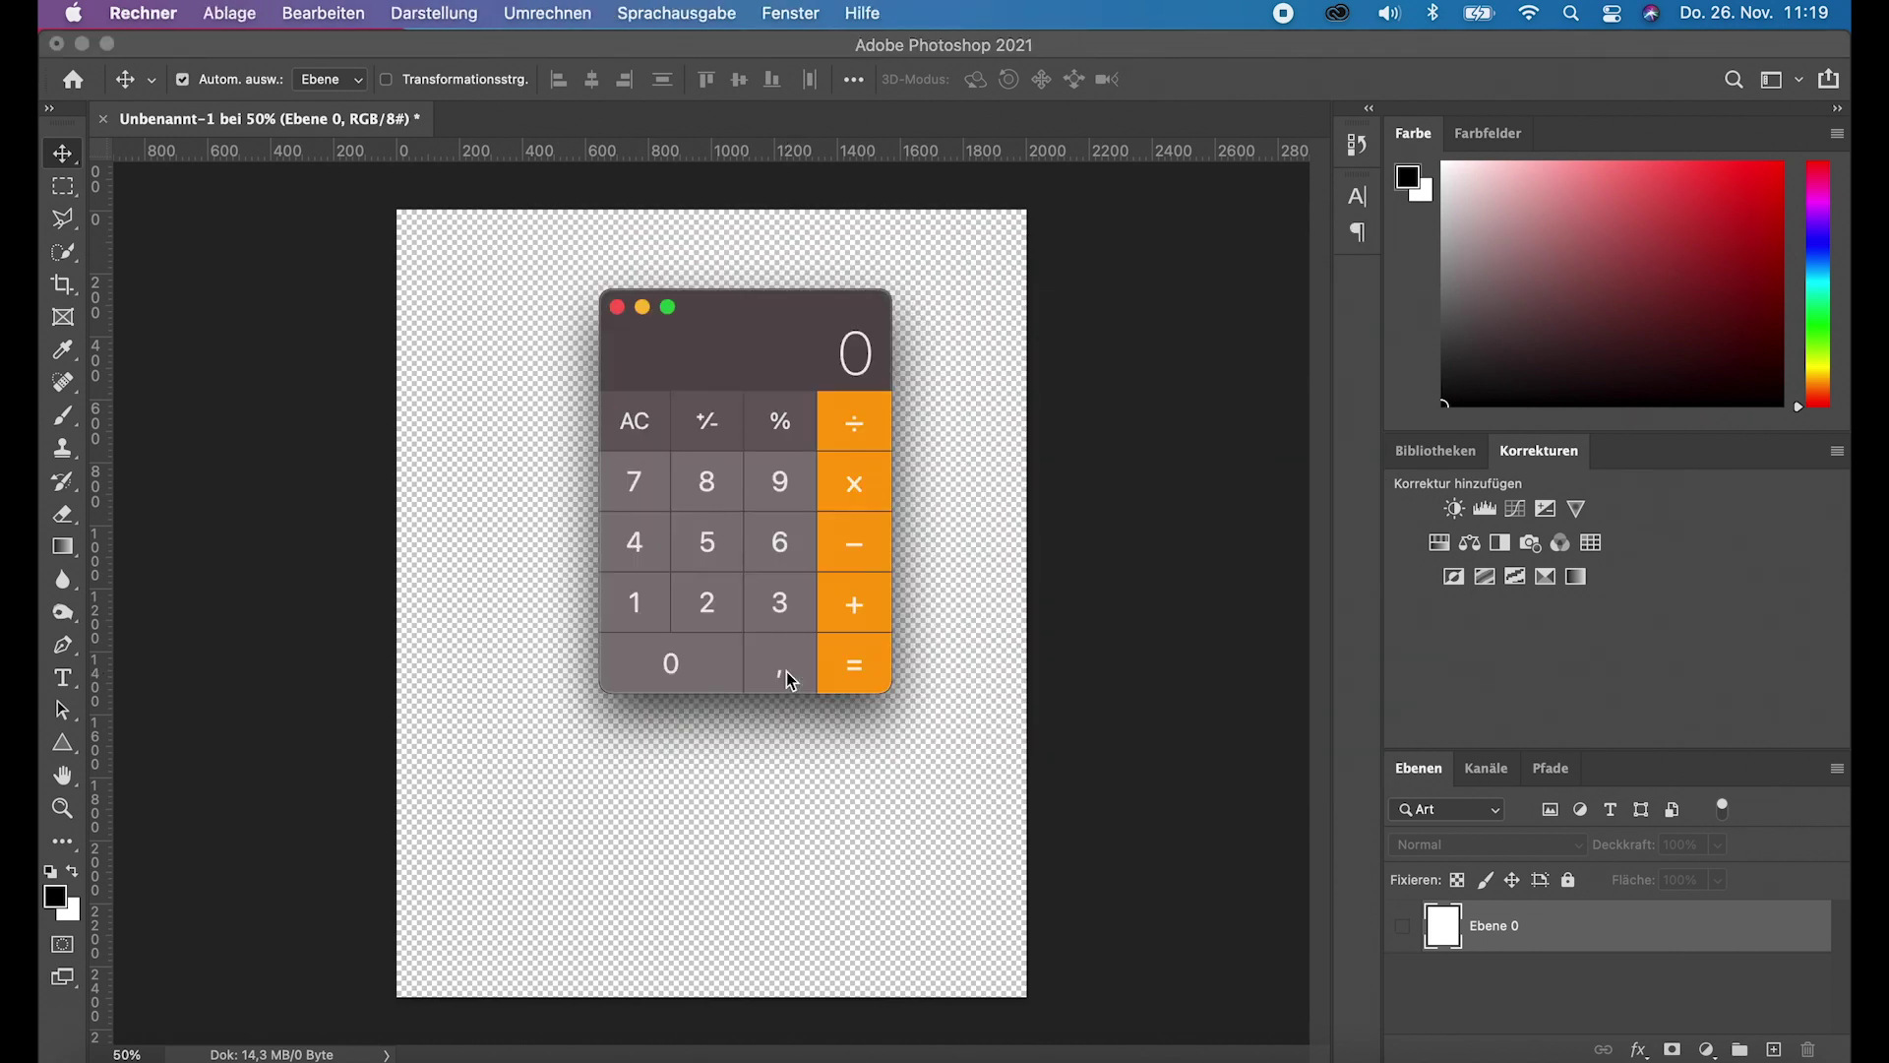
text(25)
text(00)
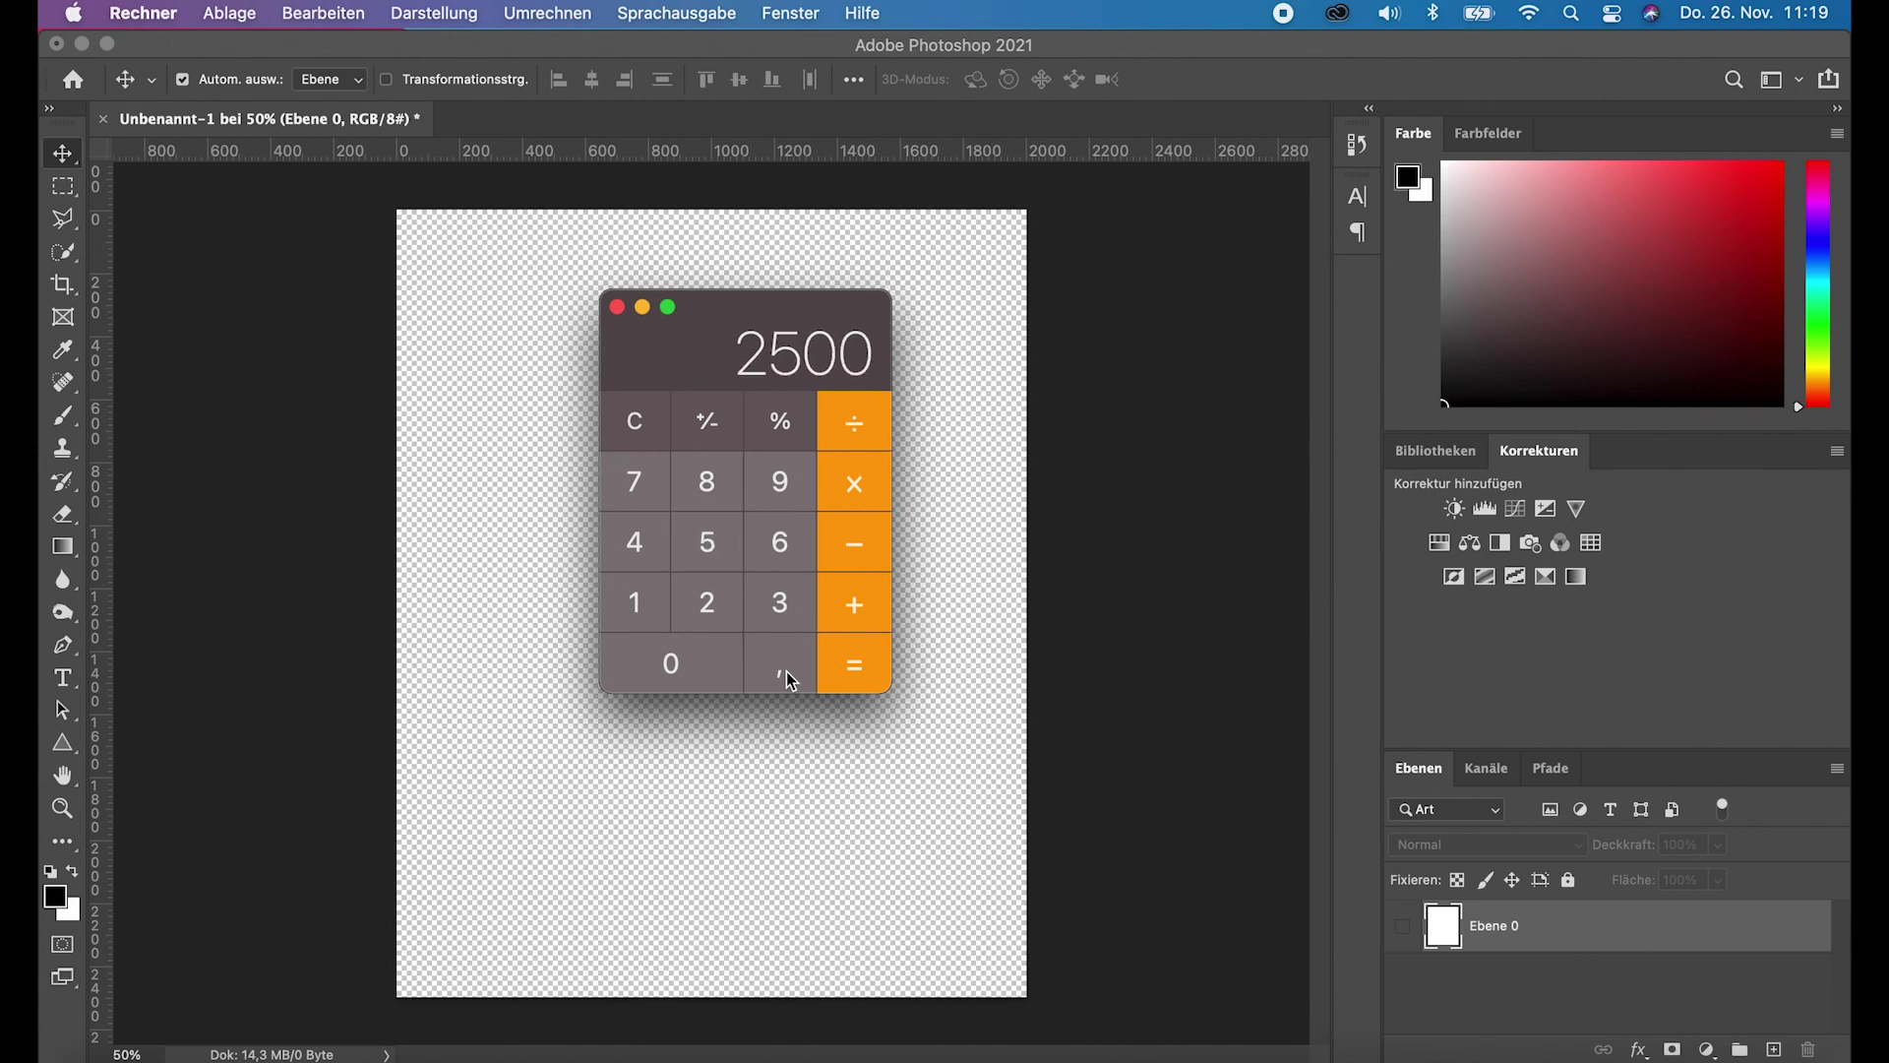
click(856, 423)
click(793, 608)
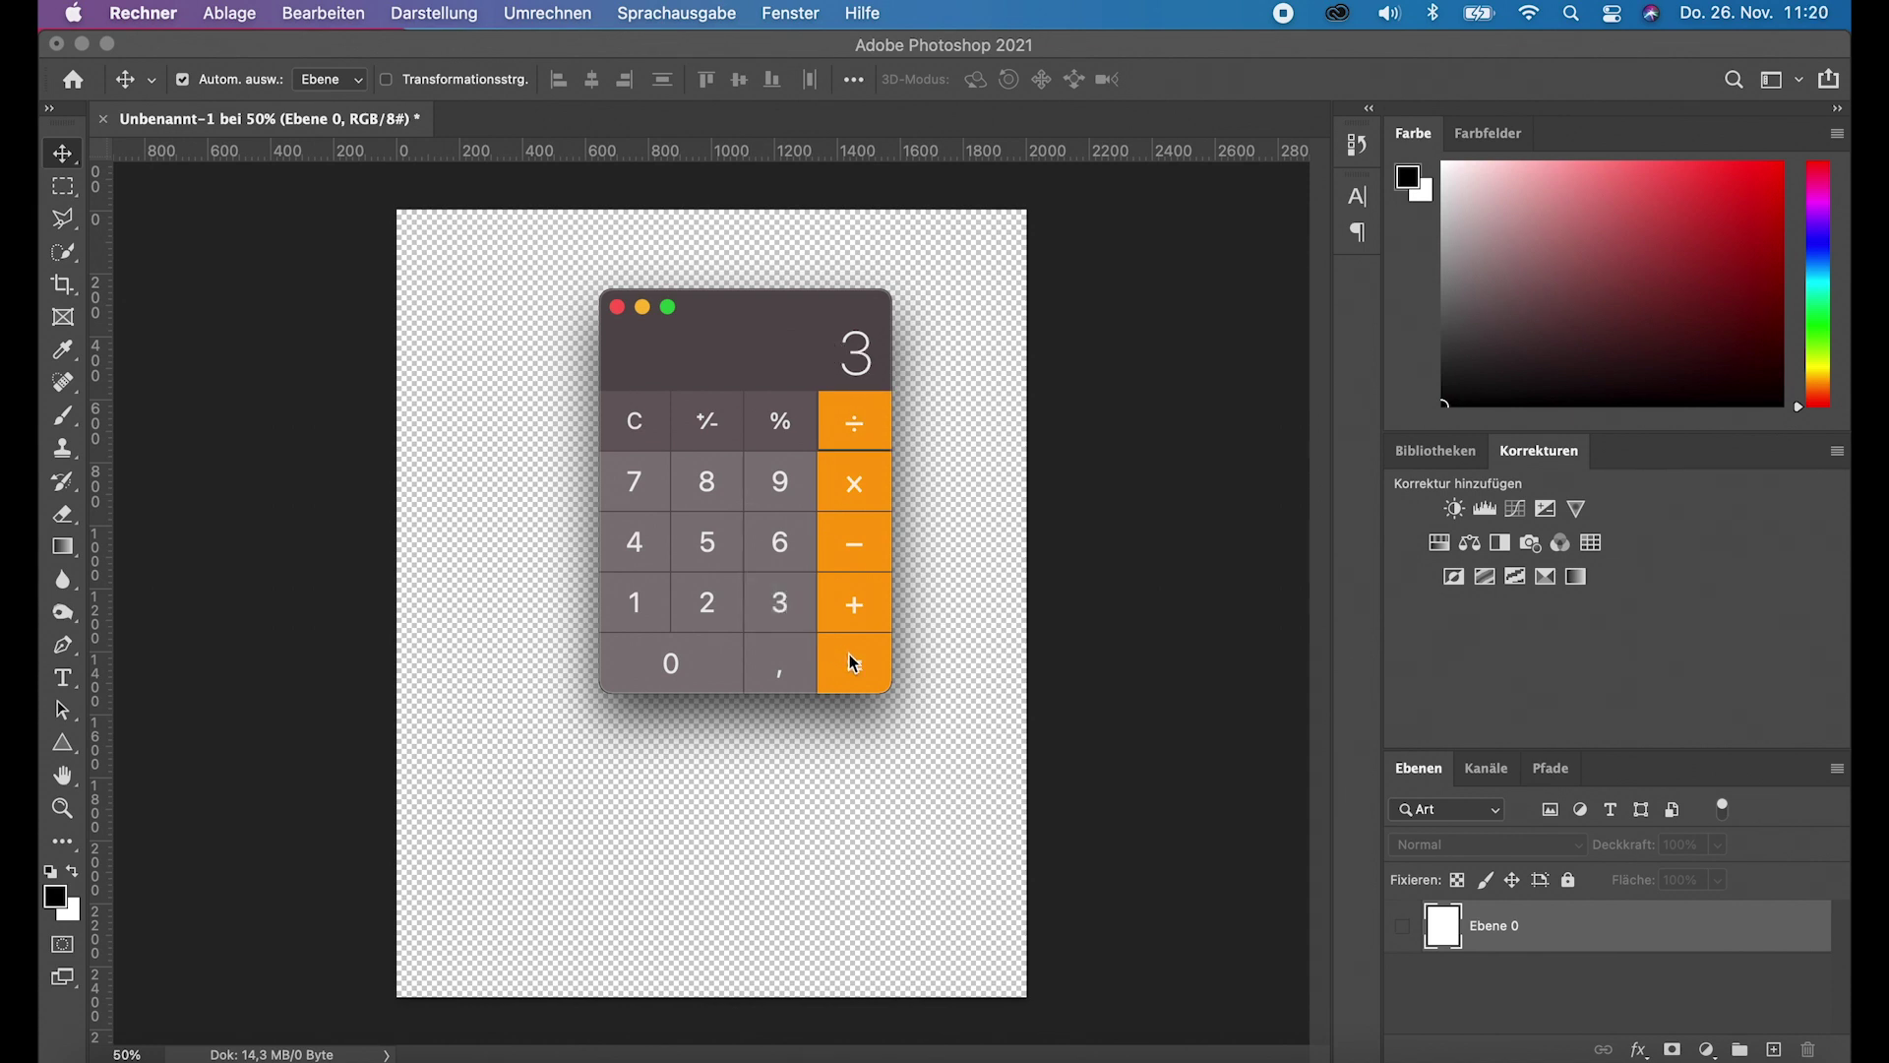
click(853, 663)
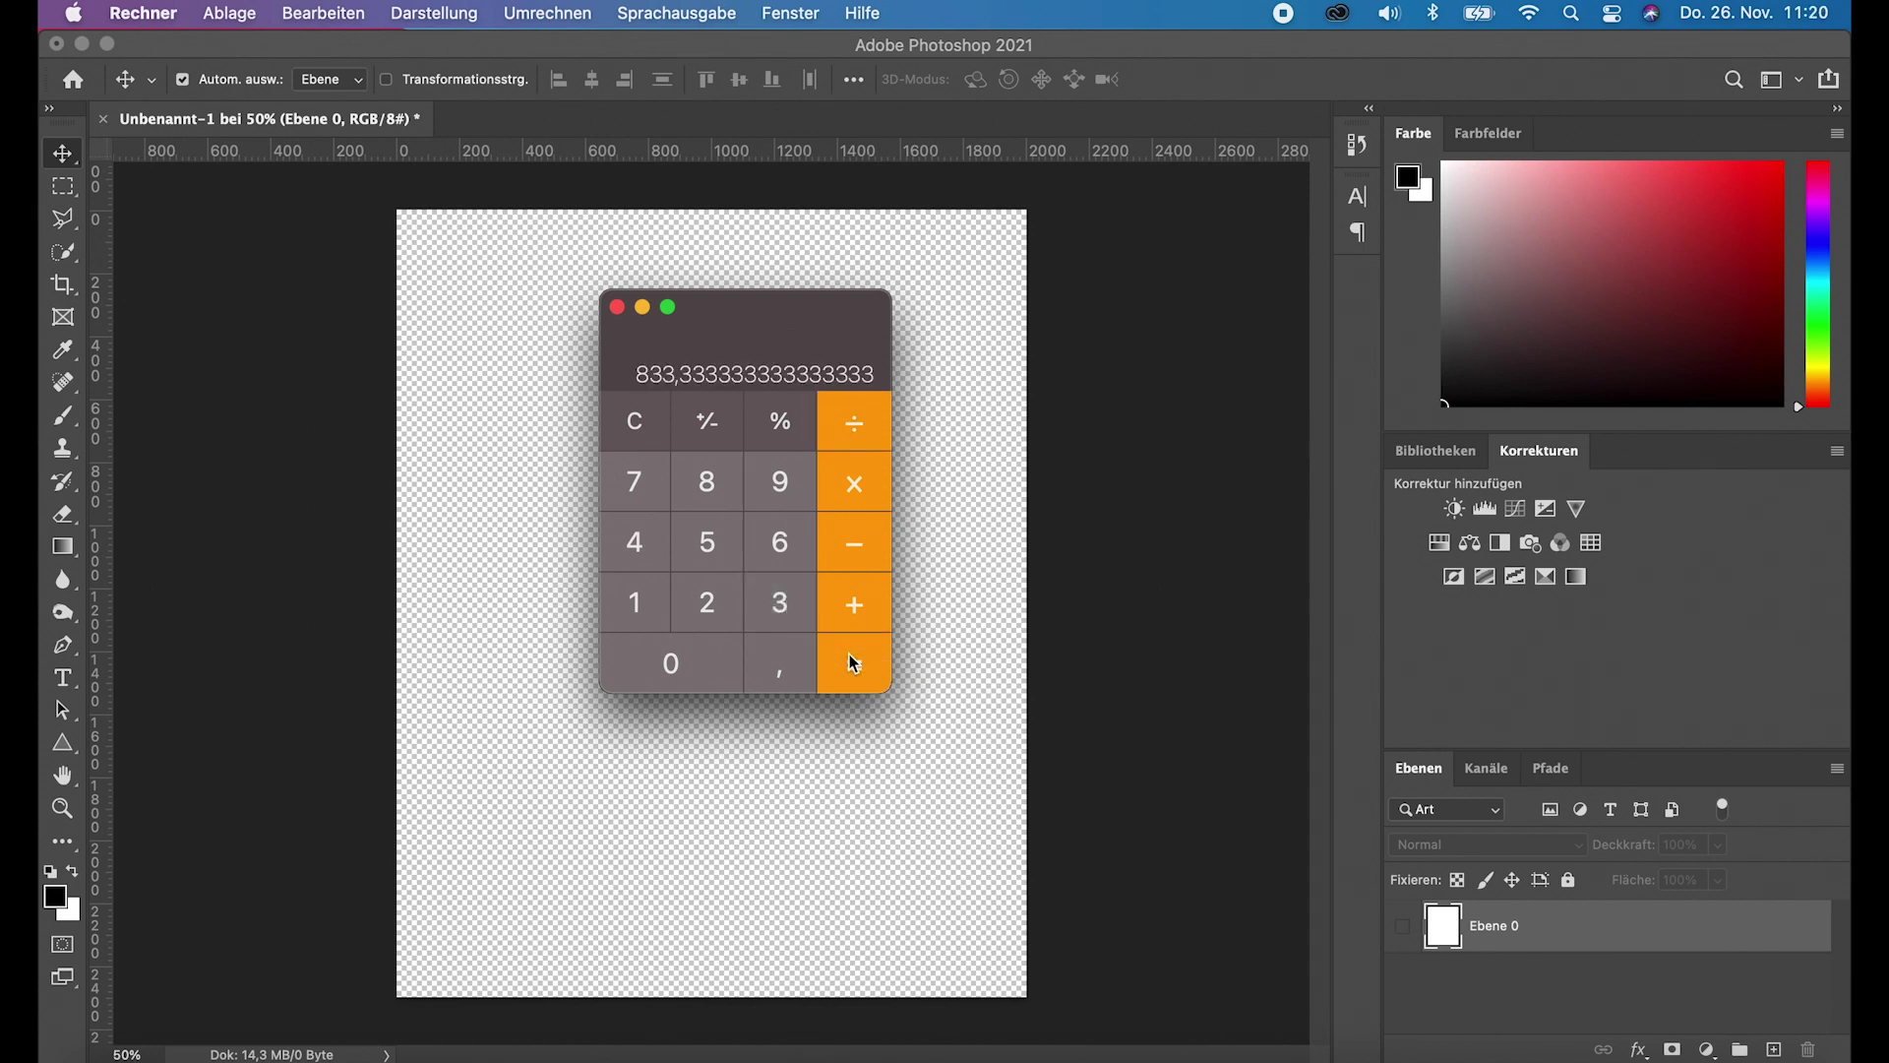
Step: Quit Calculator and add a horizontal guide at 833 px via Ansicht > Neue Hilfslinie
key(super+q)
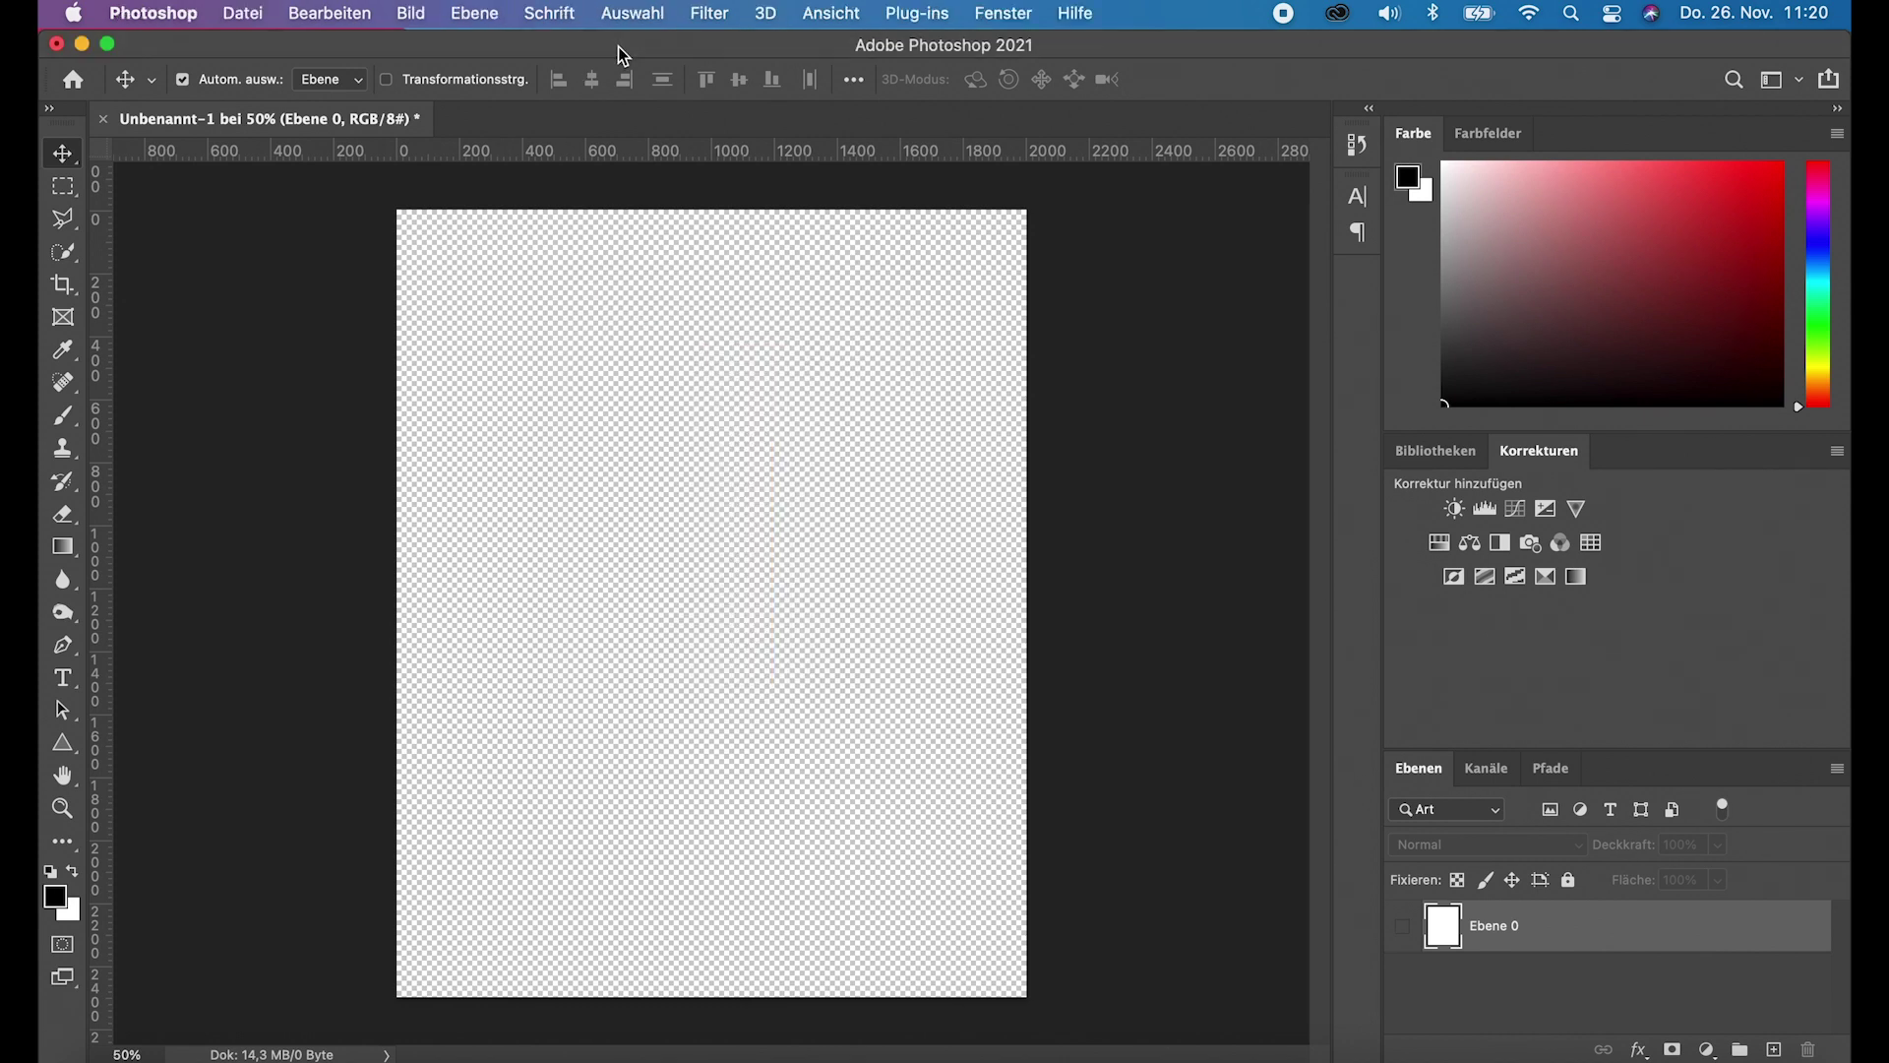
click(829, 14)
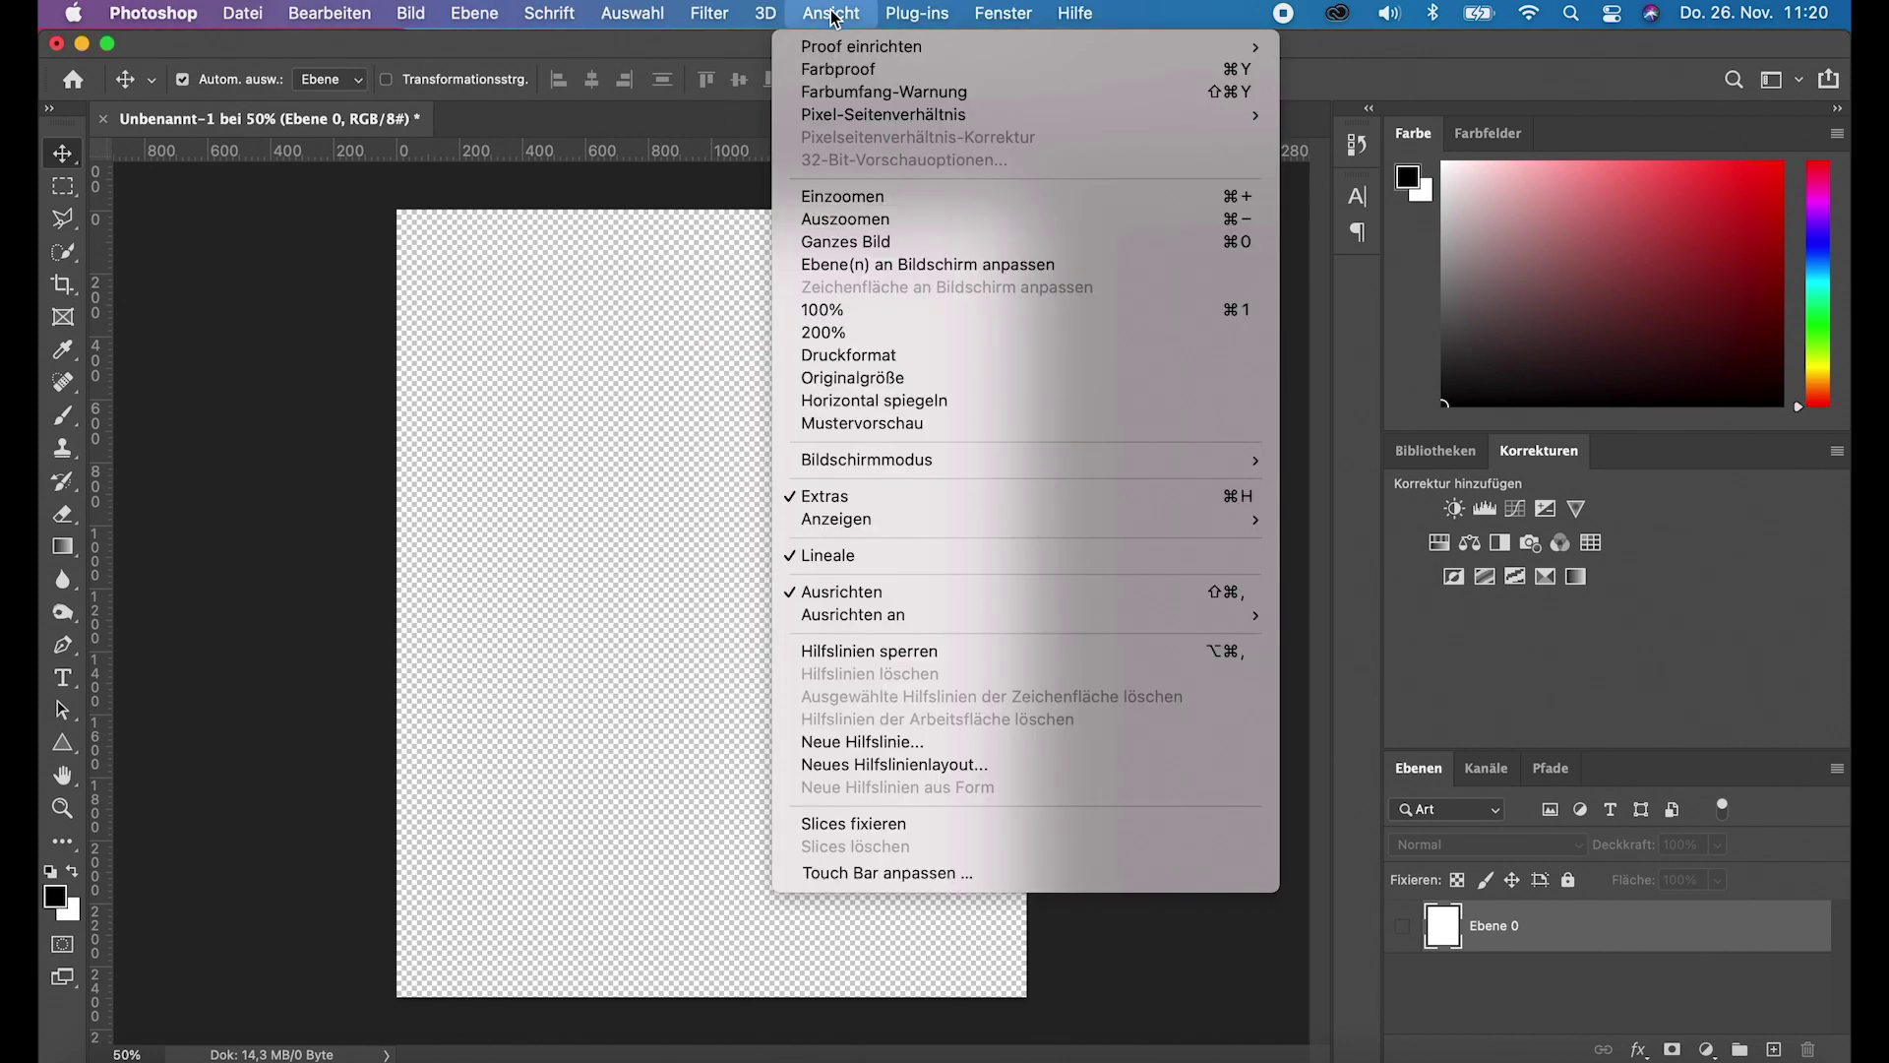
click(903, 741)
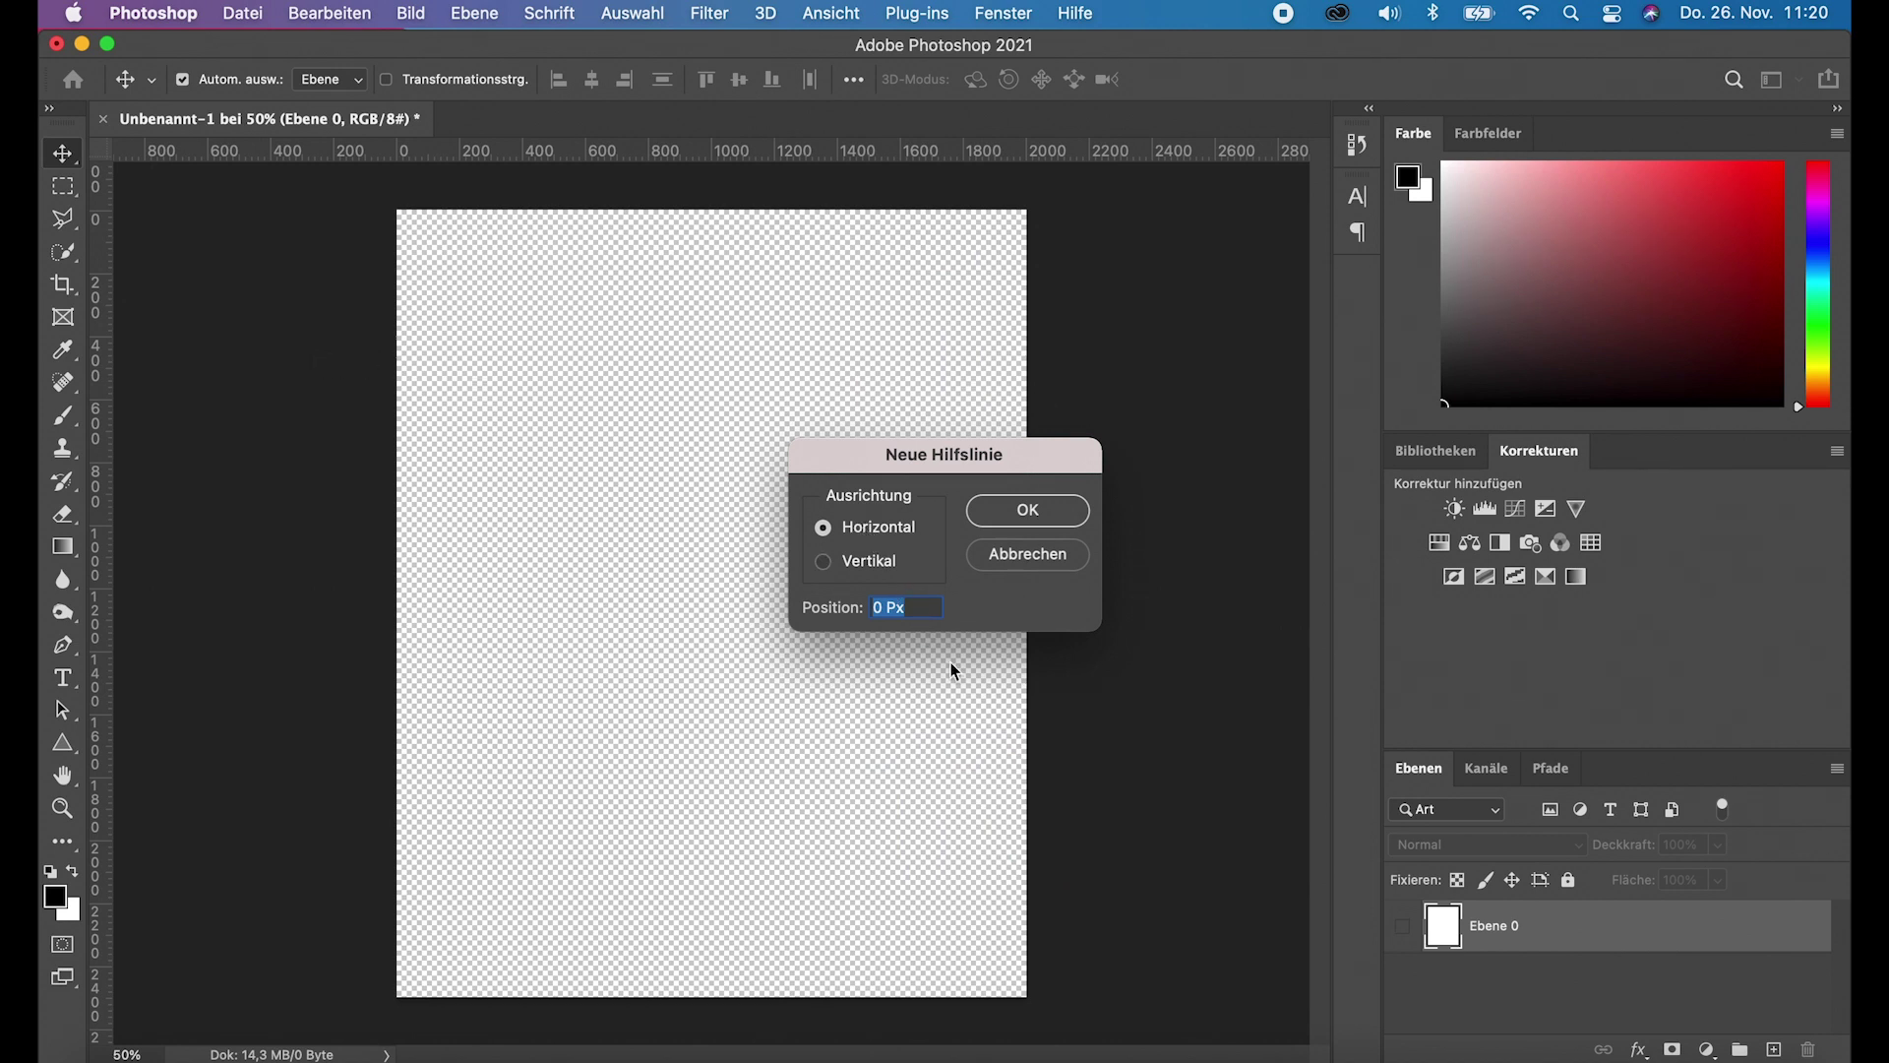
text(833)
key(Return)
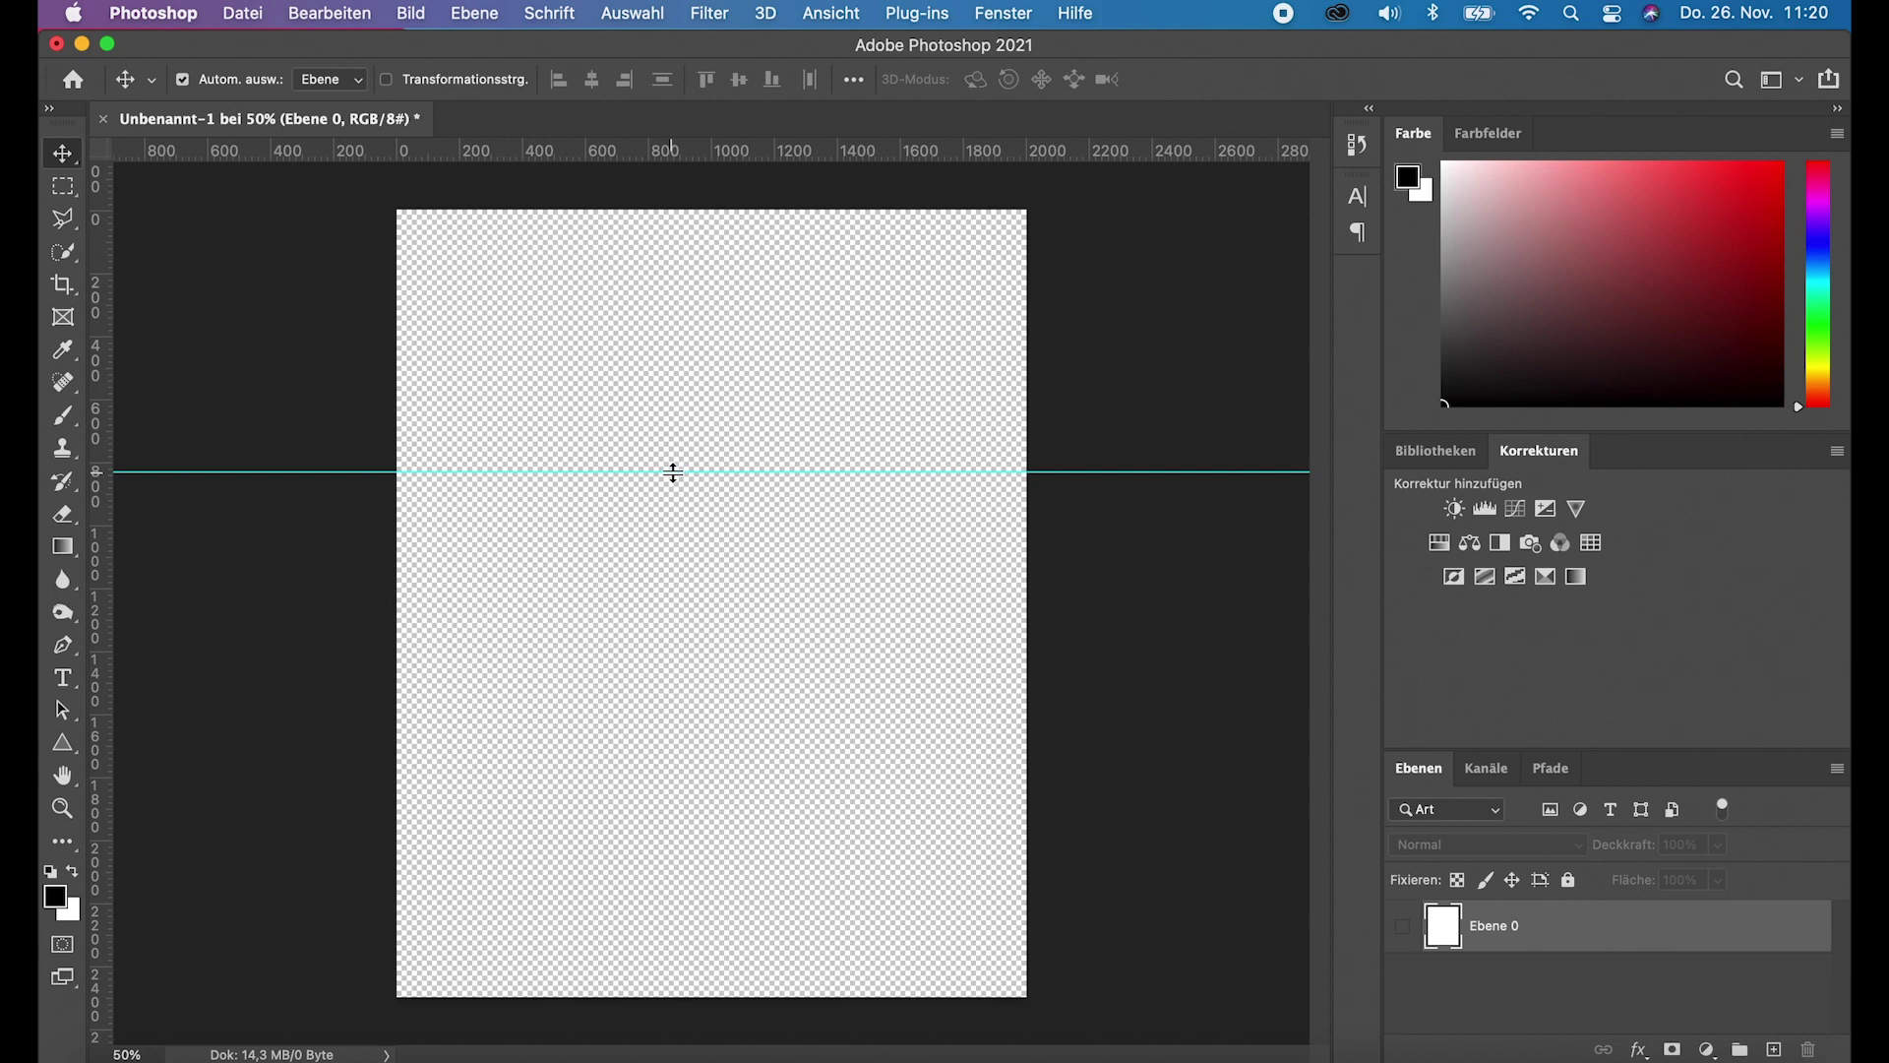
key(super+space)
Step: Relaunch Calculator and double the previous result: 833.33 × 2 ≈ 1666.67
text(calc)
key(Return)
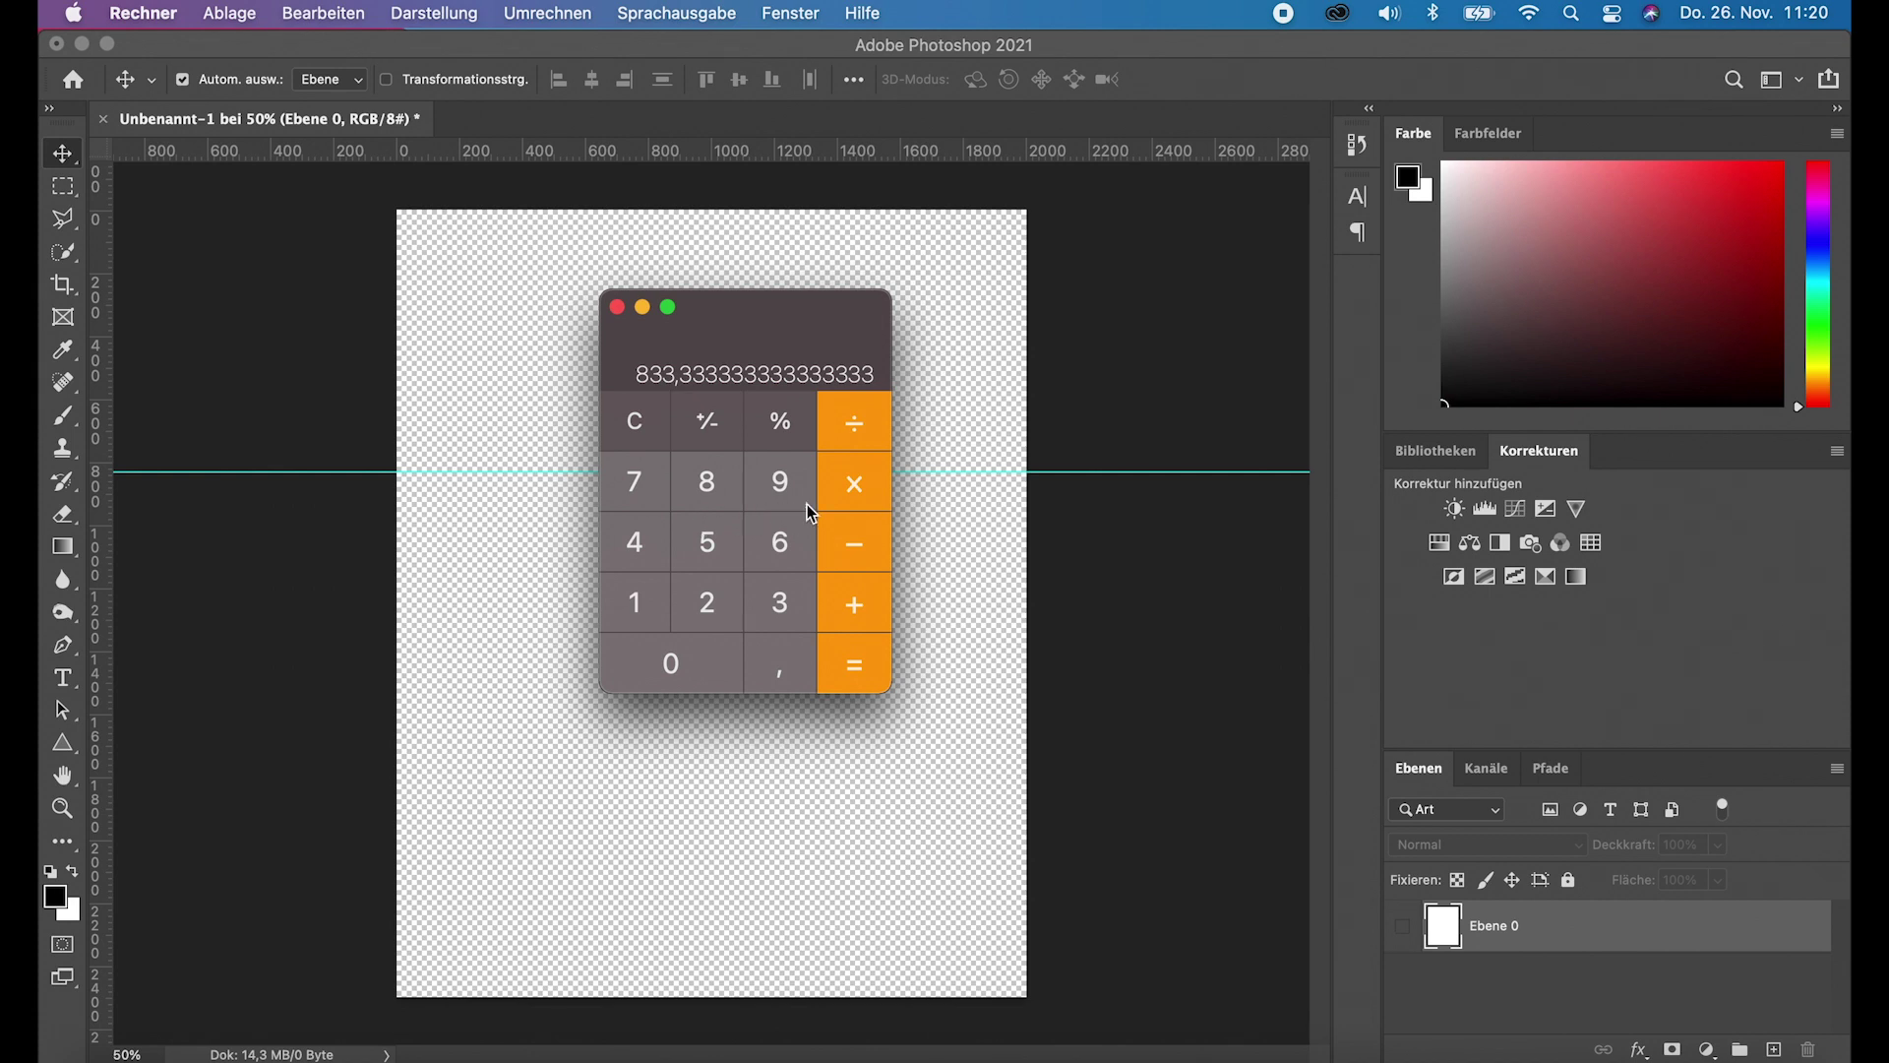
click(861, 483)
click(710, 602)
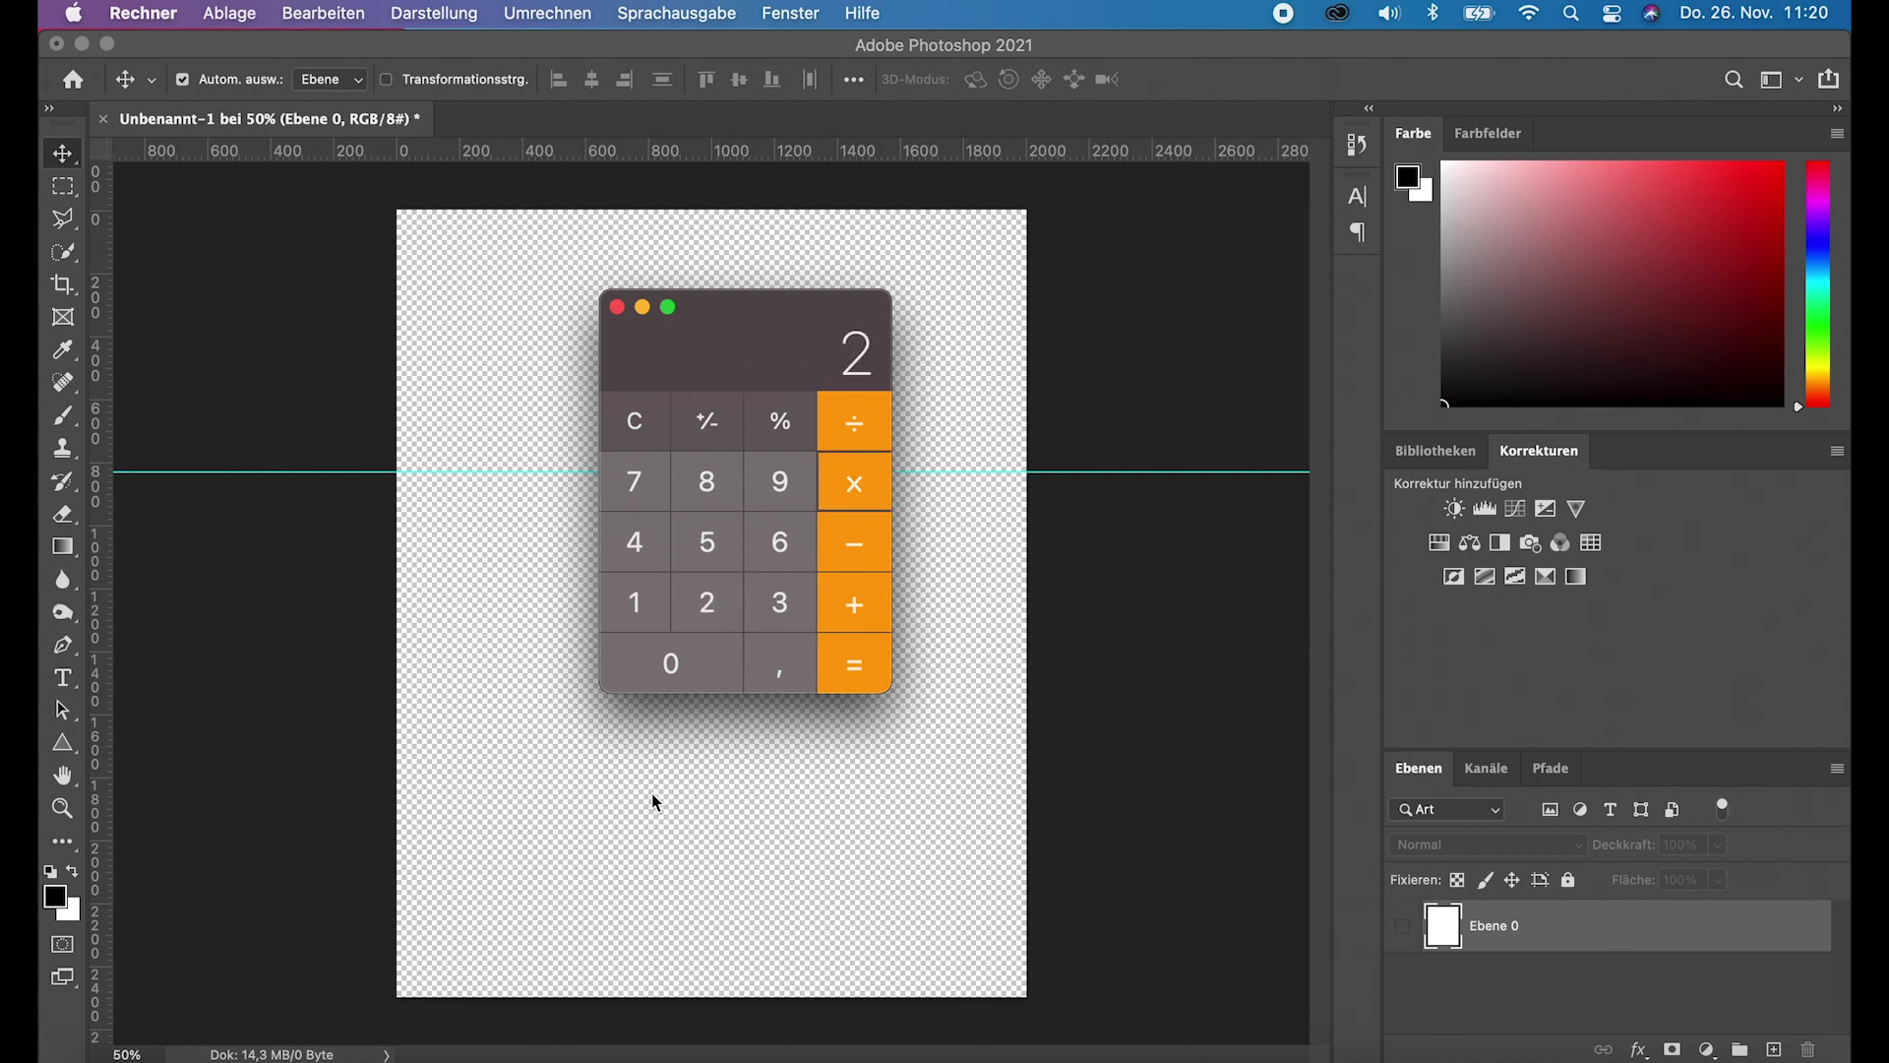
click(865, 666)
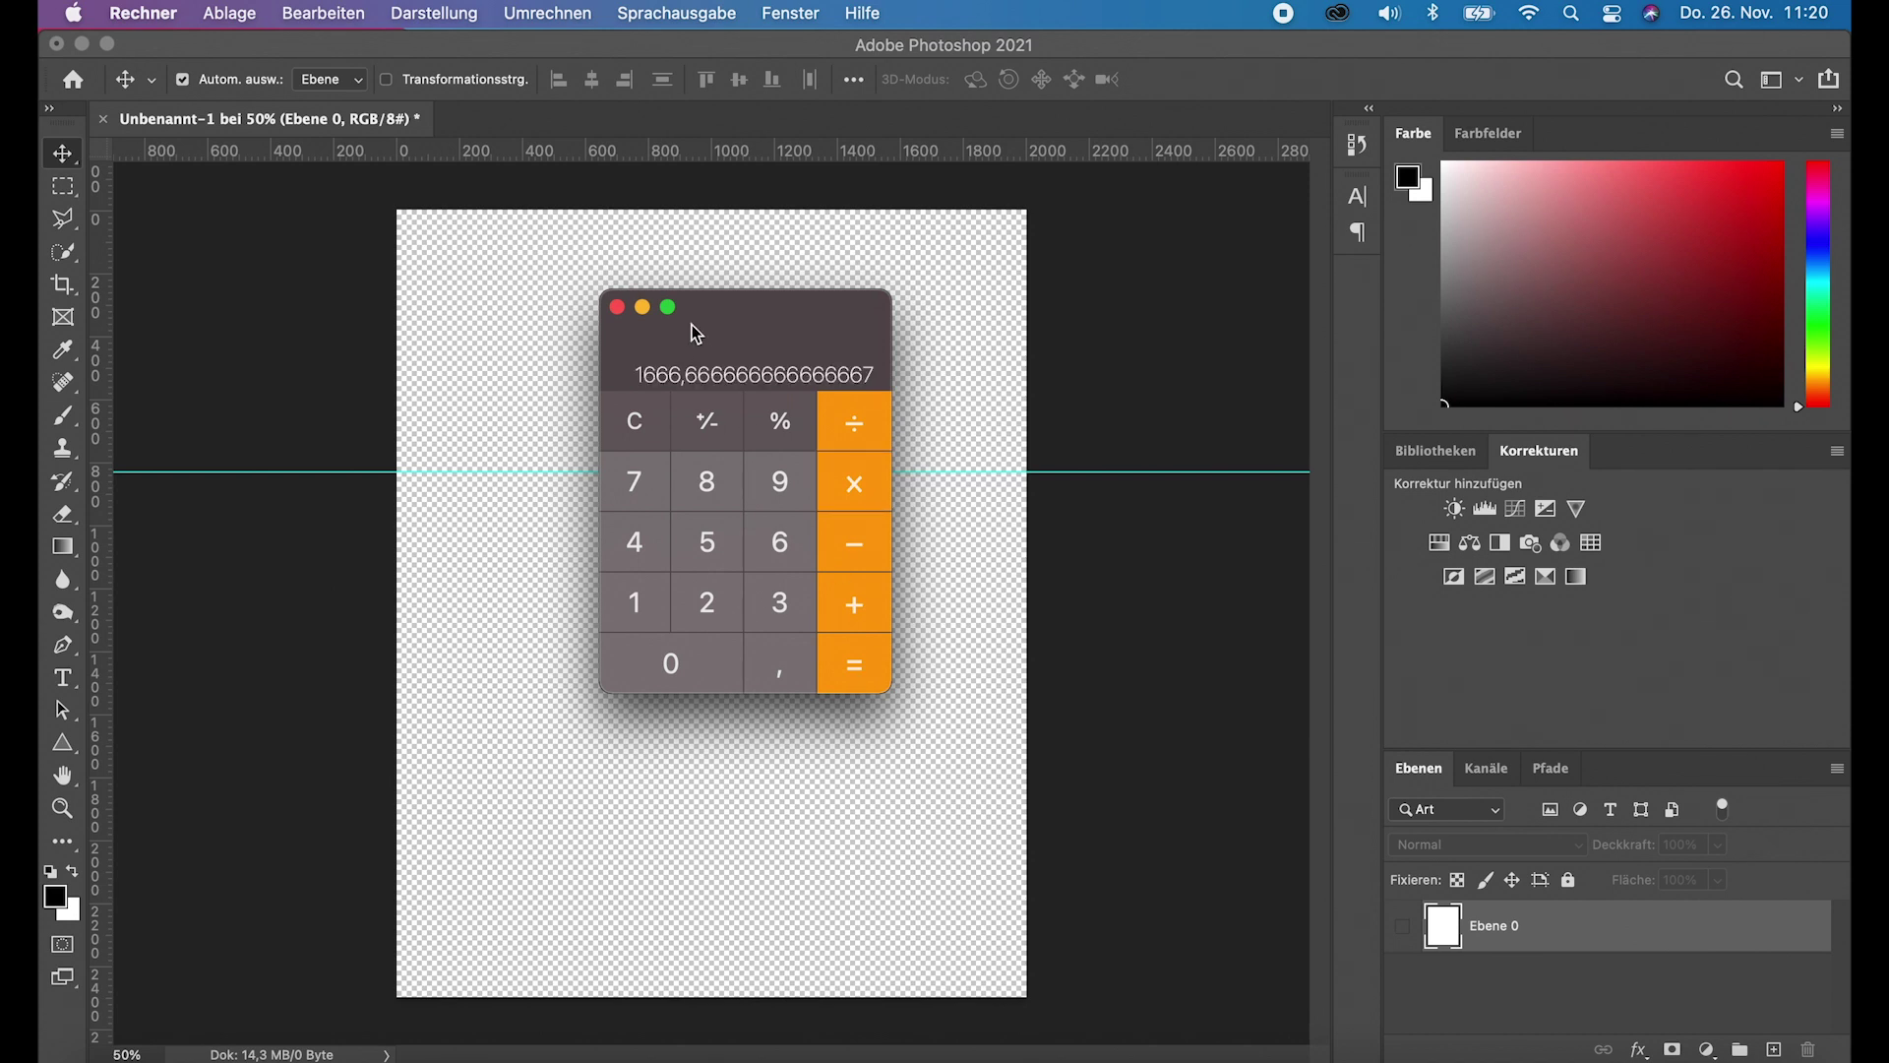
Step: Close Calculator and add a second horizontal guide at 1666 px
click(617, 307)
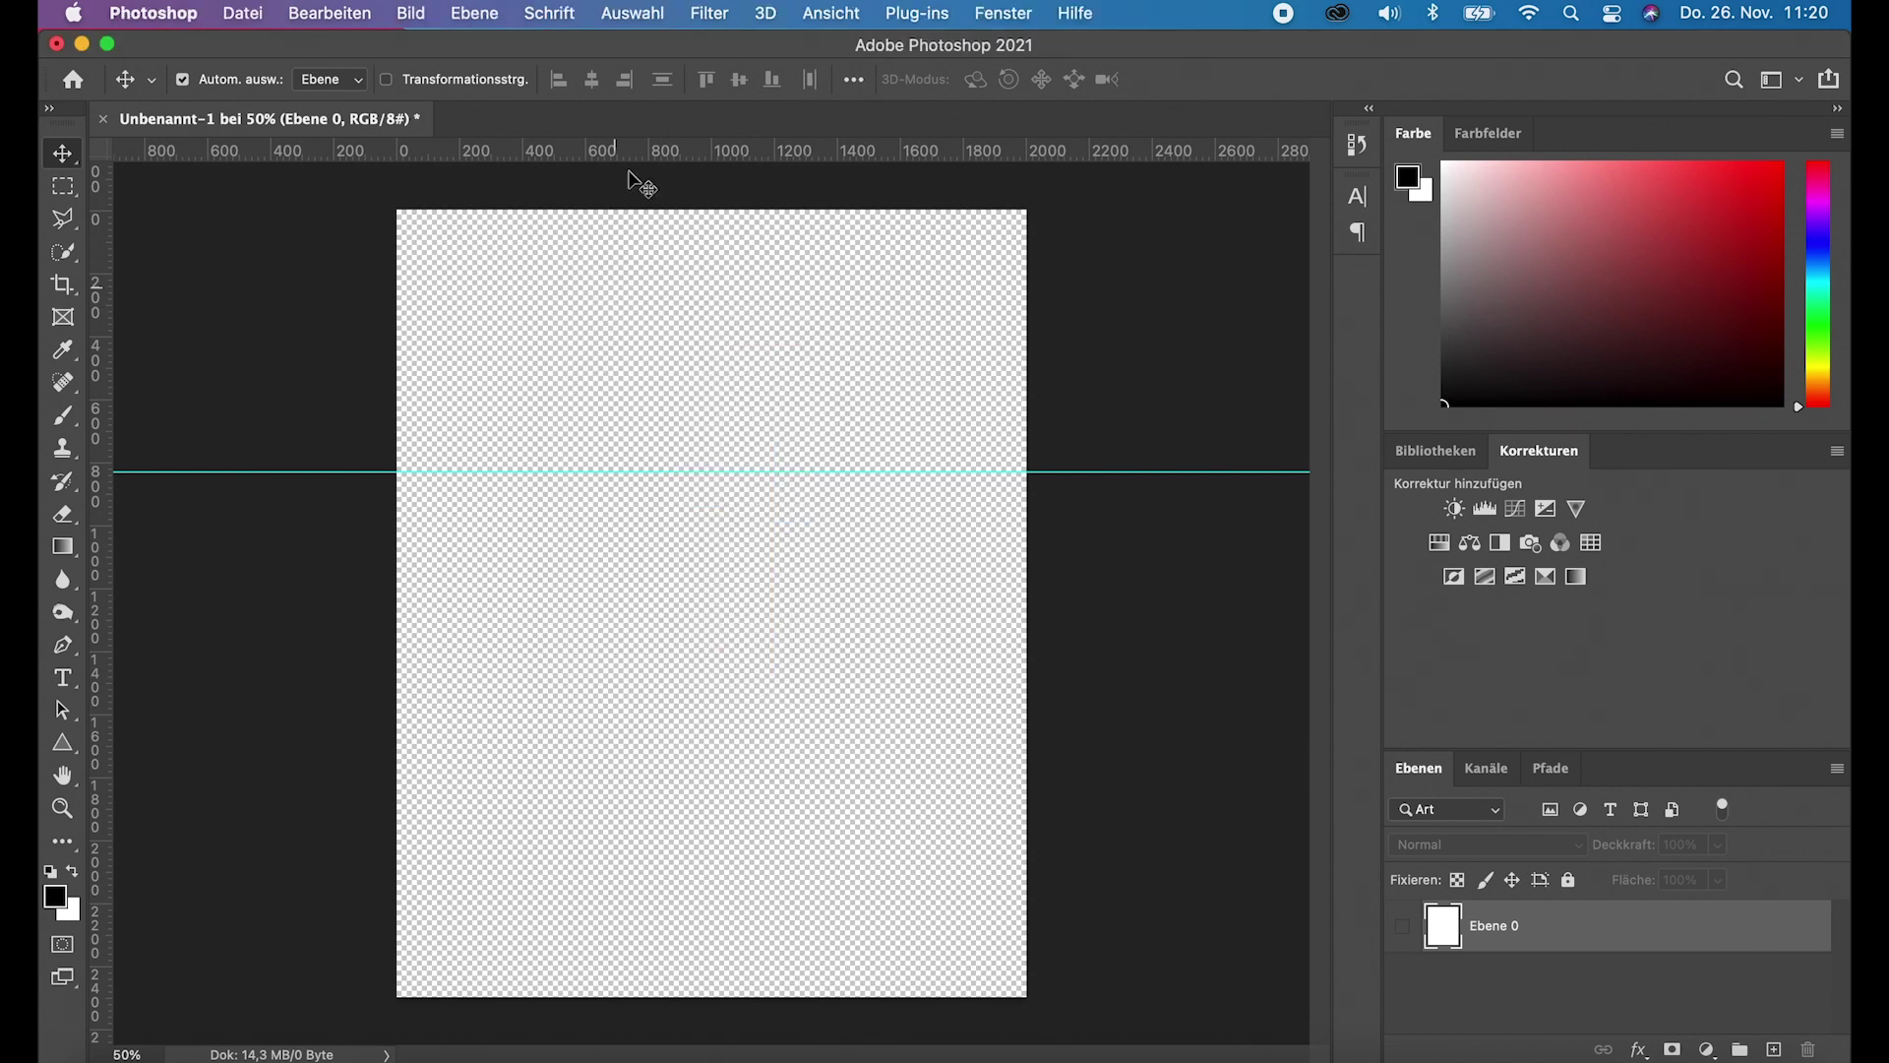
click(832, 13)
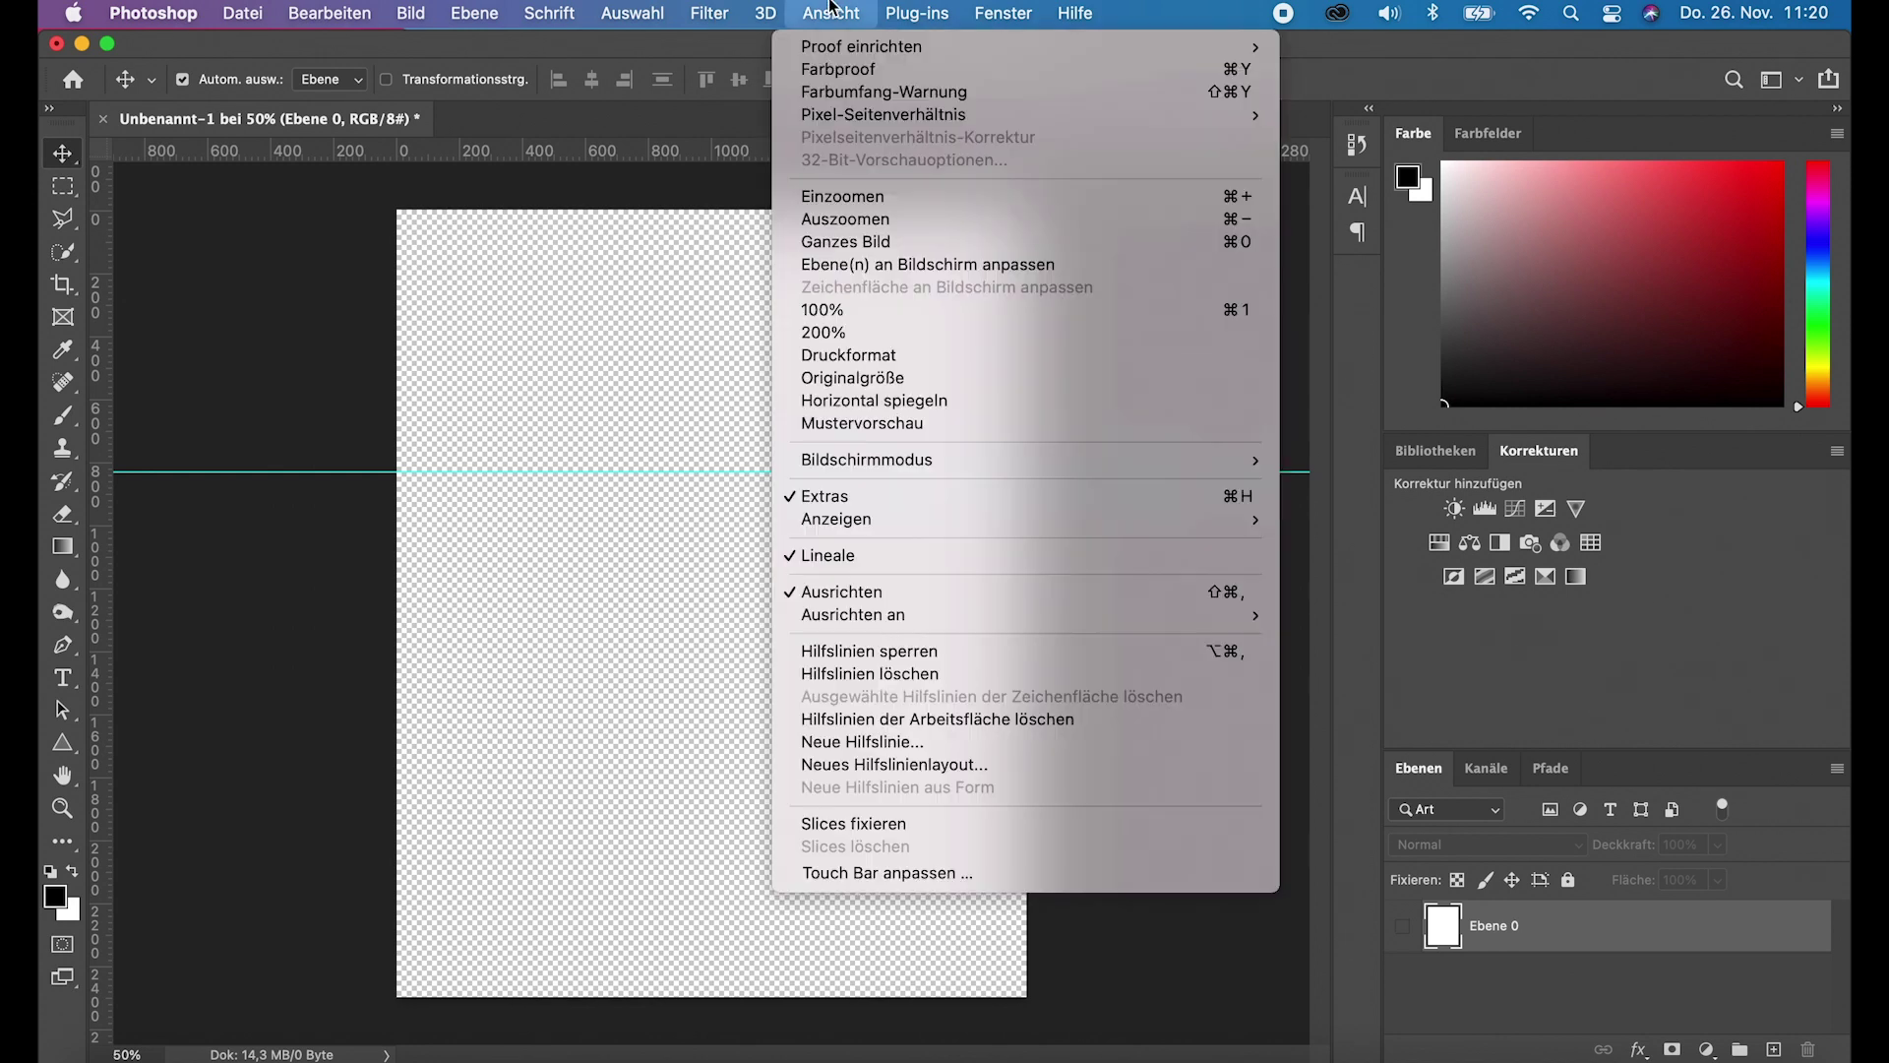
click(903, 741)
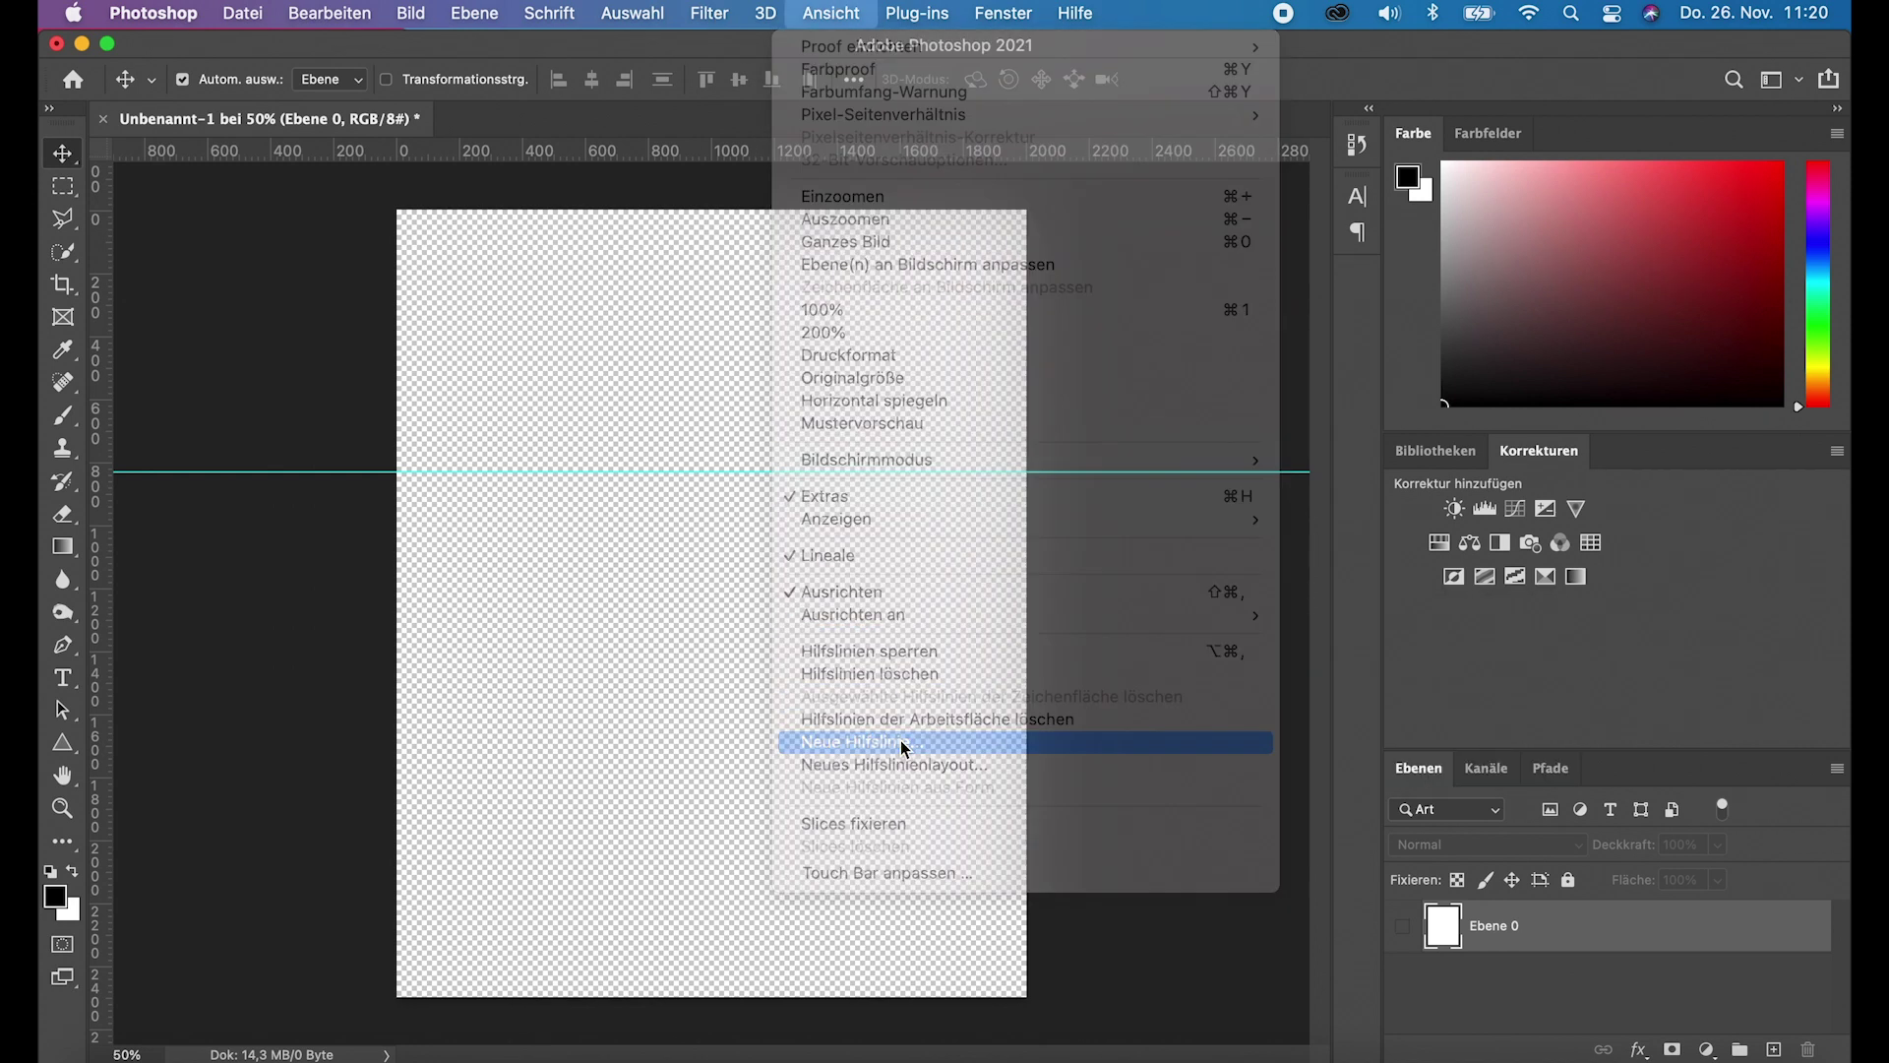
text(1666)
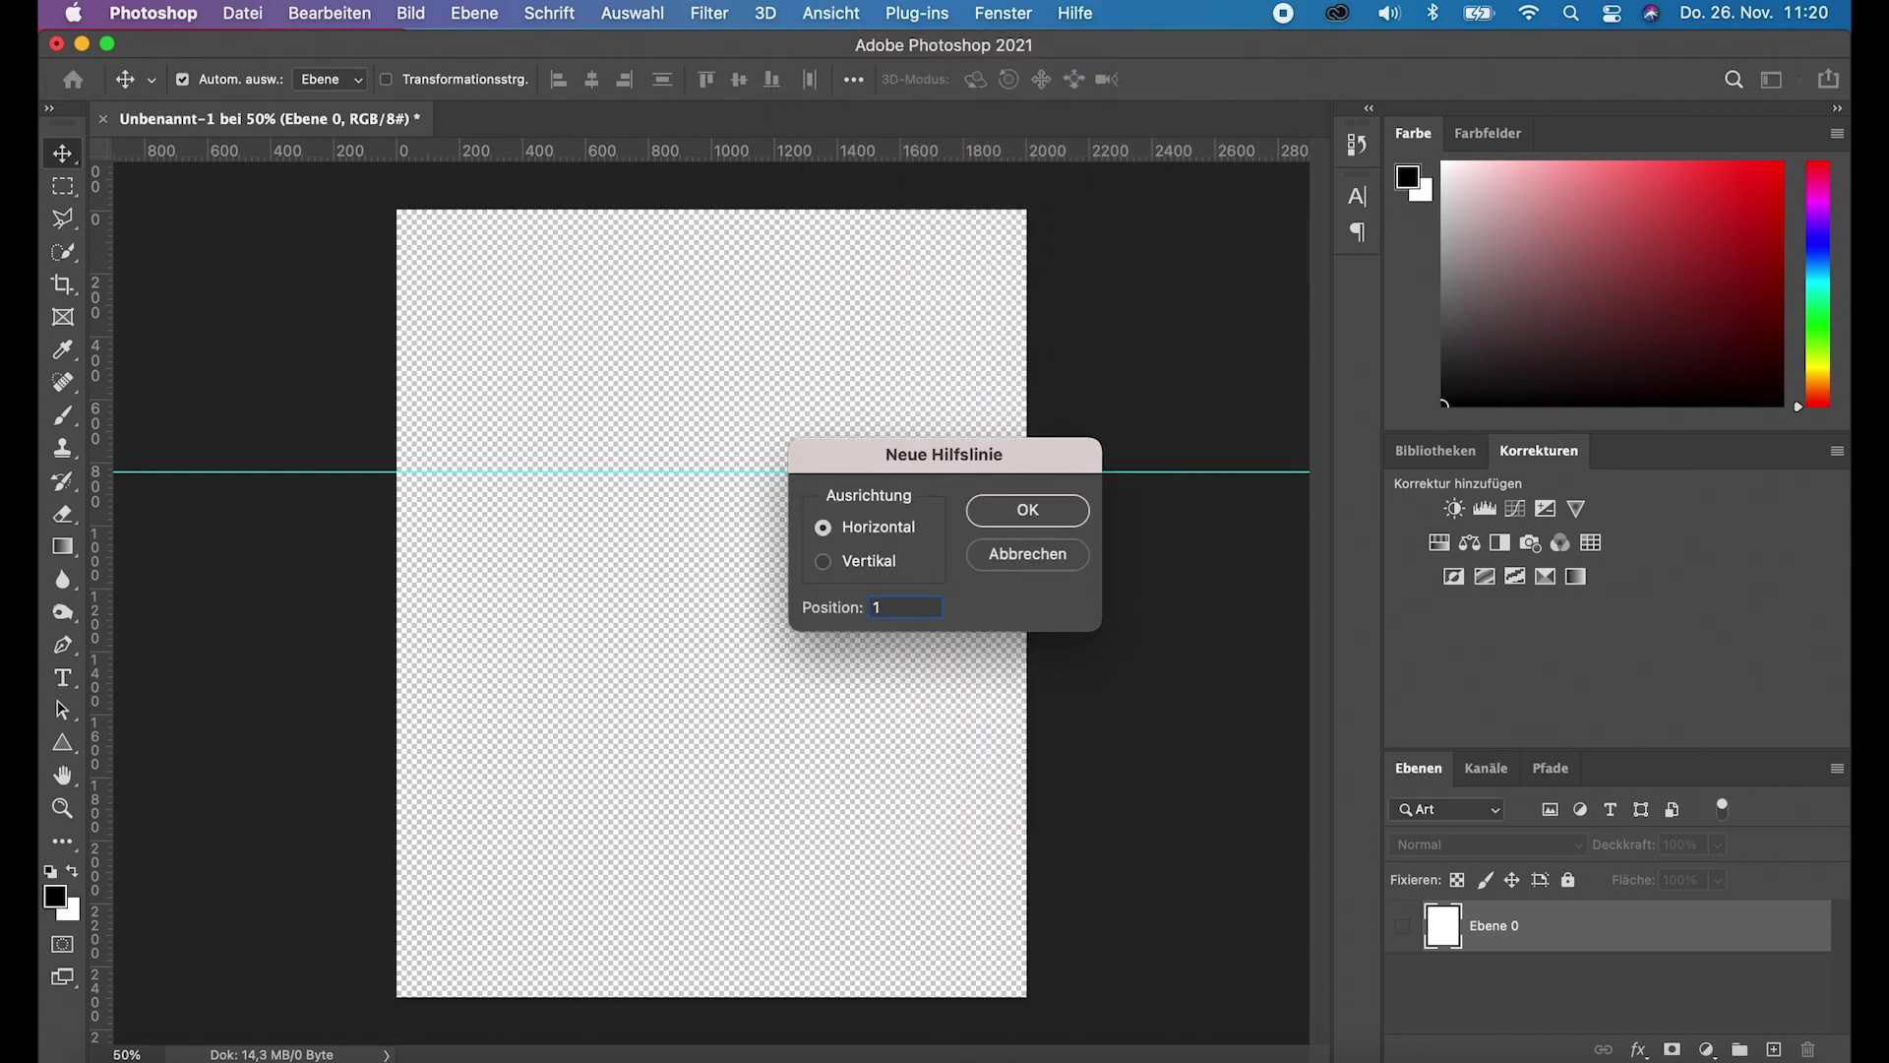
click(1027, 511)
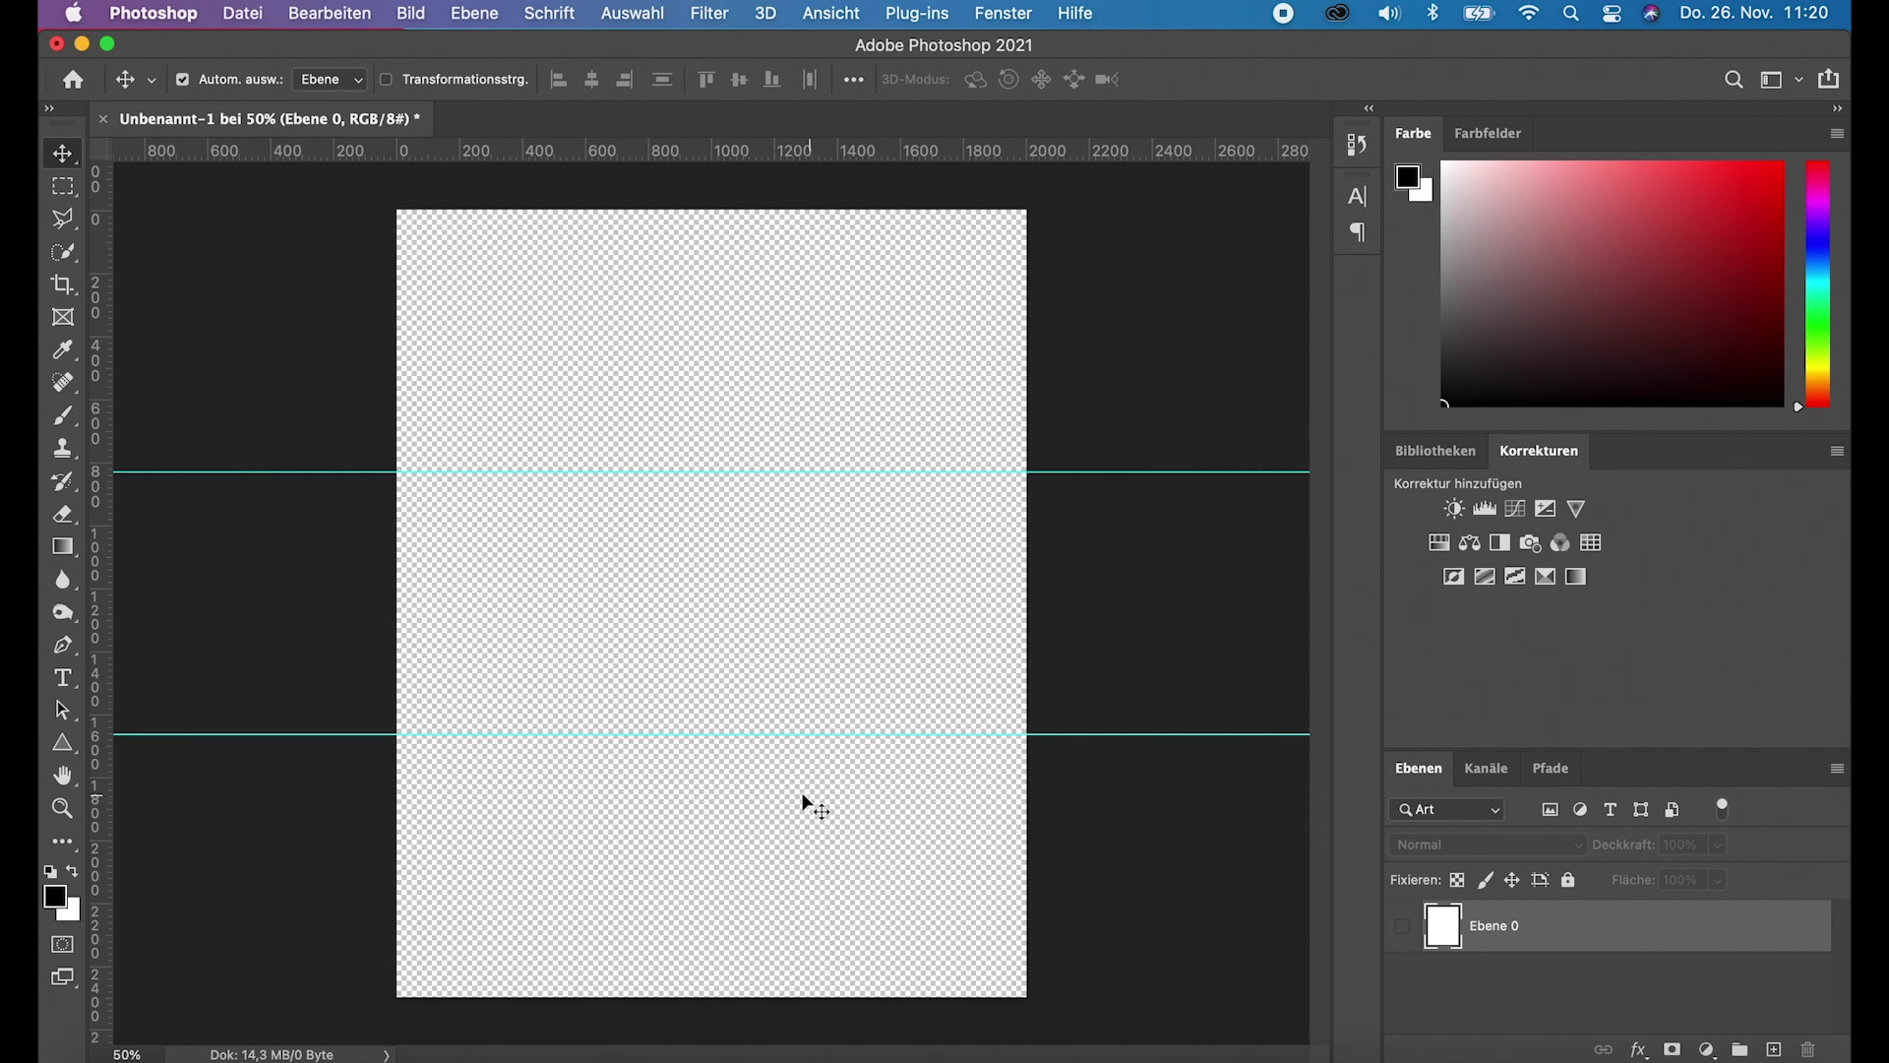
click(253, 9)
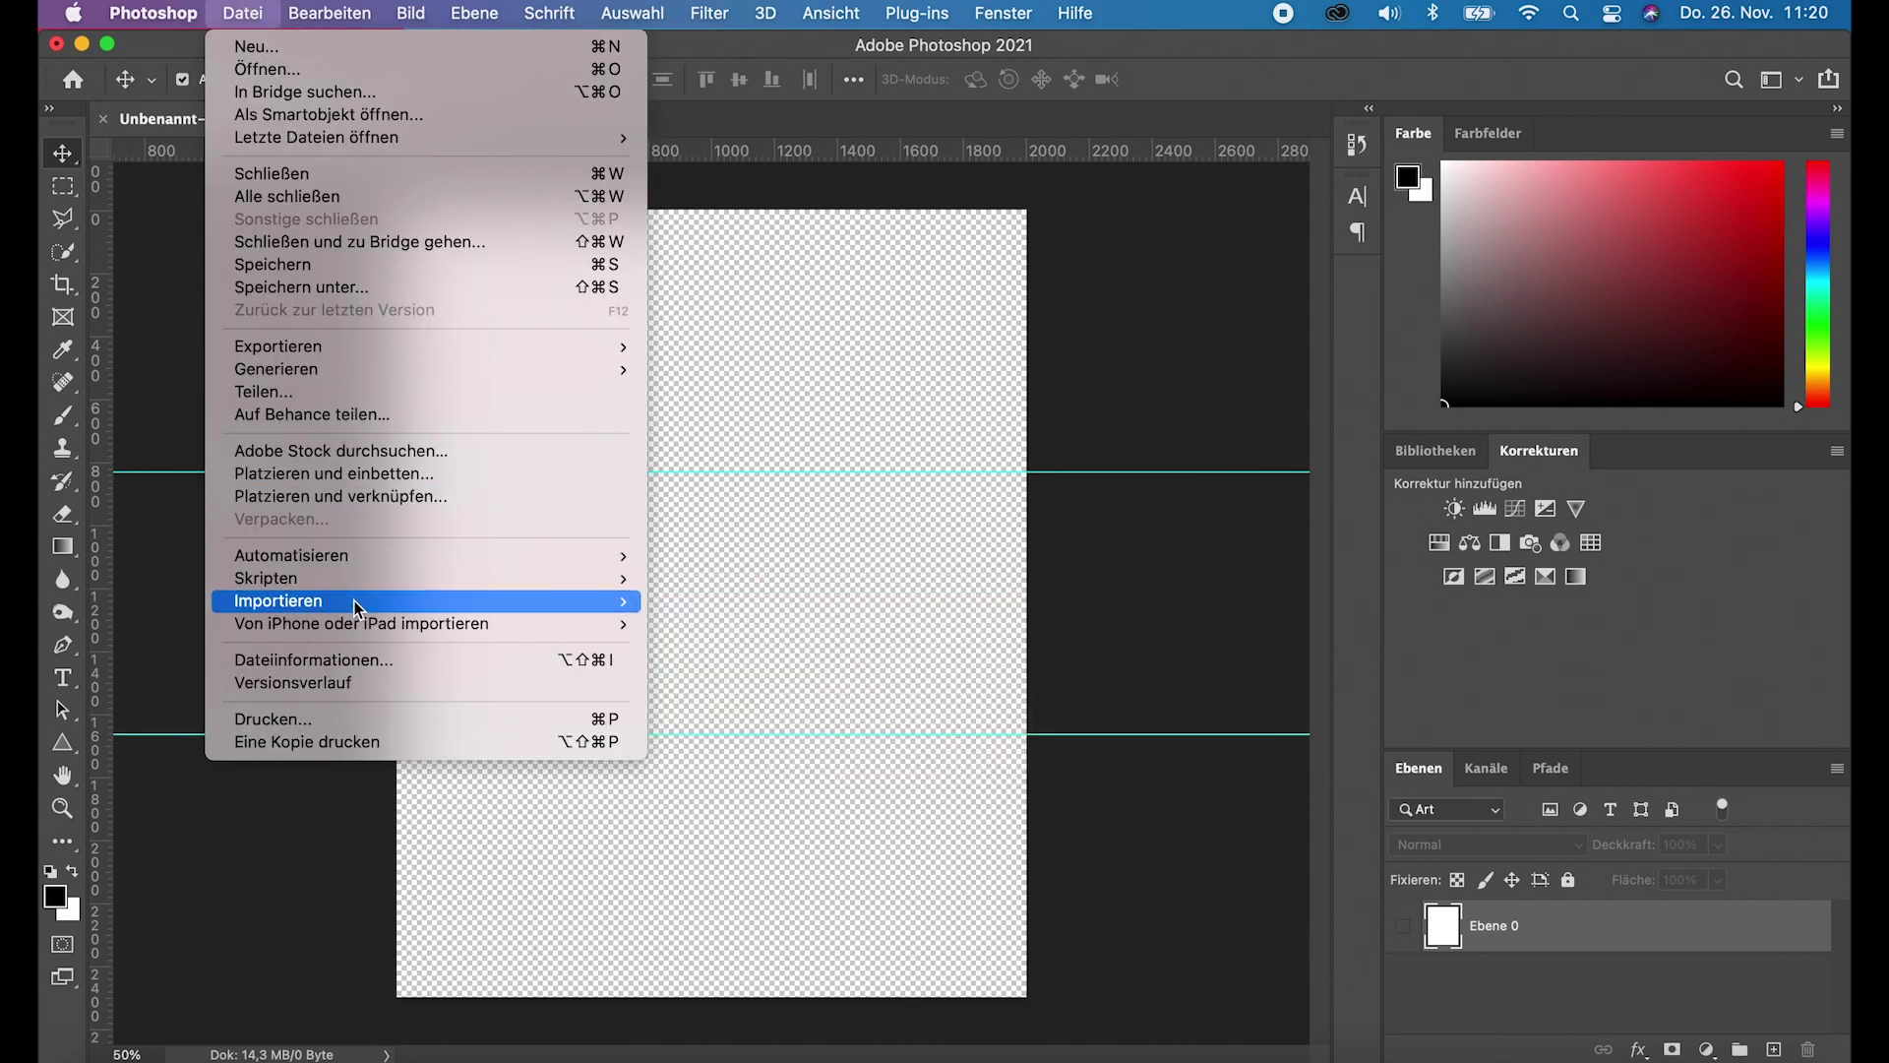
Step: Place and embed DSC00203.jpg from Extreme SSD > Shooting > shoot folder > _02_jpeg
click(360, 481)
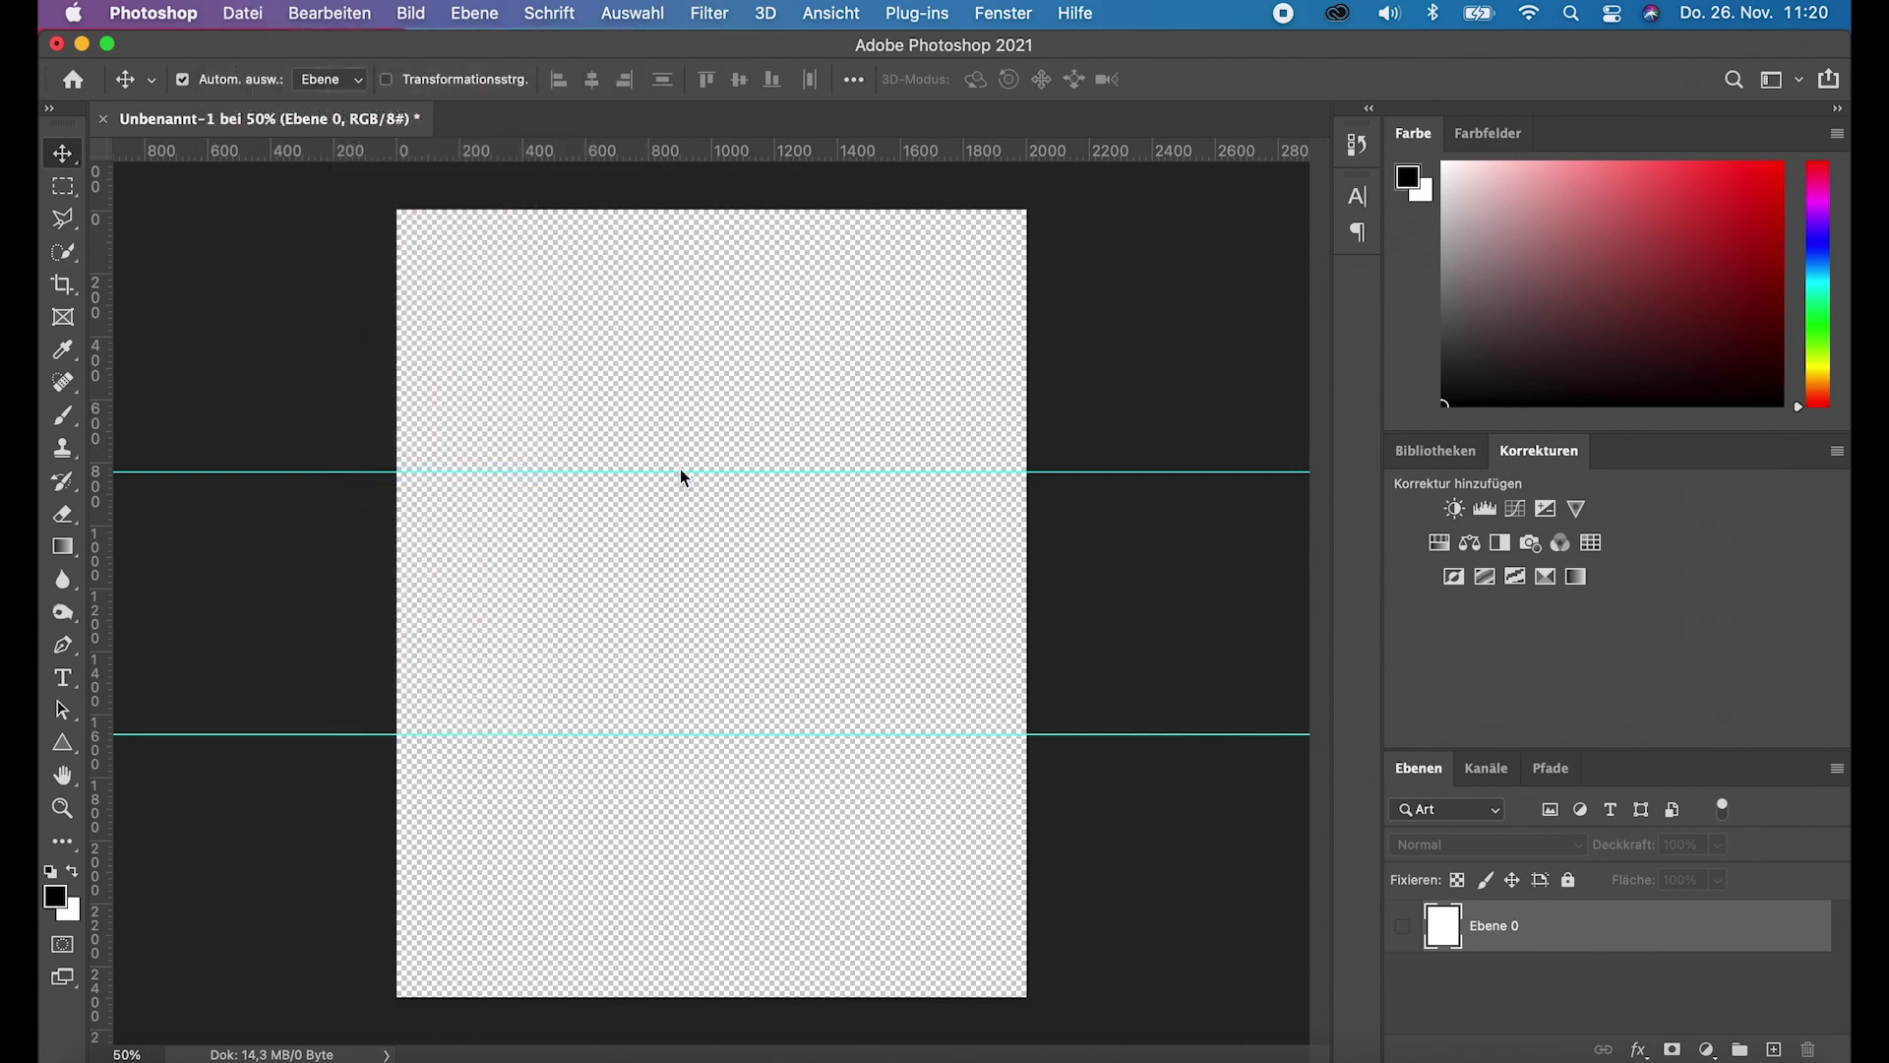
click(531, 563)
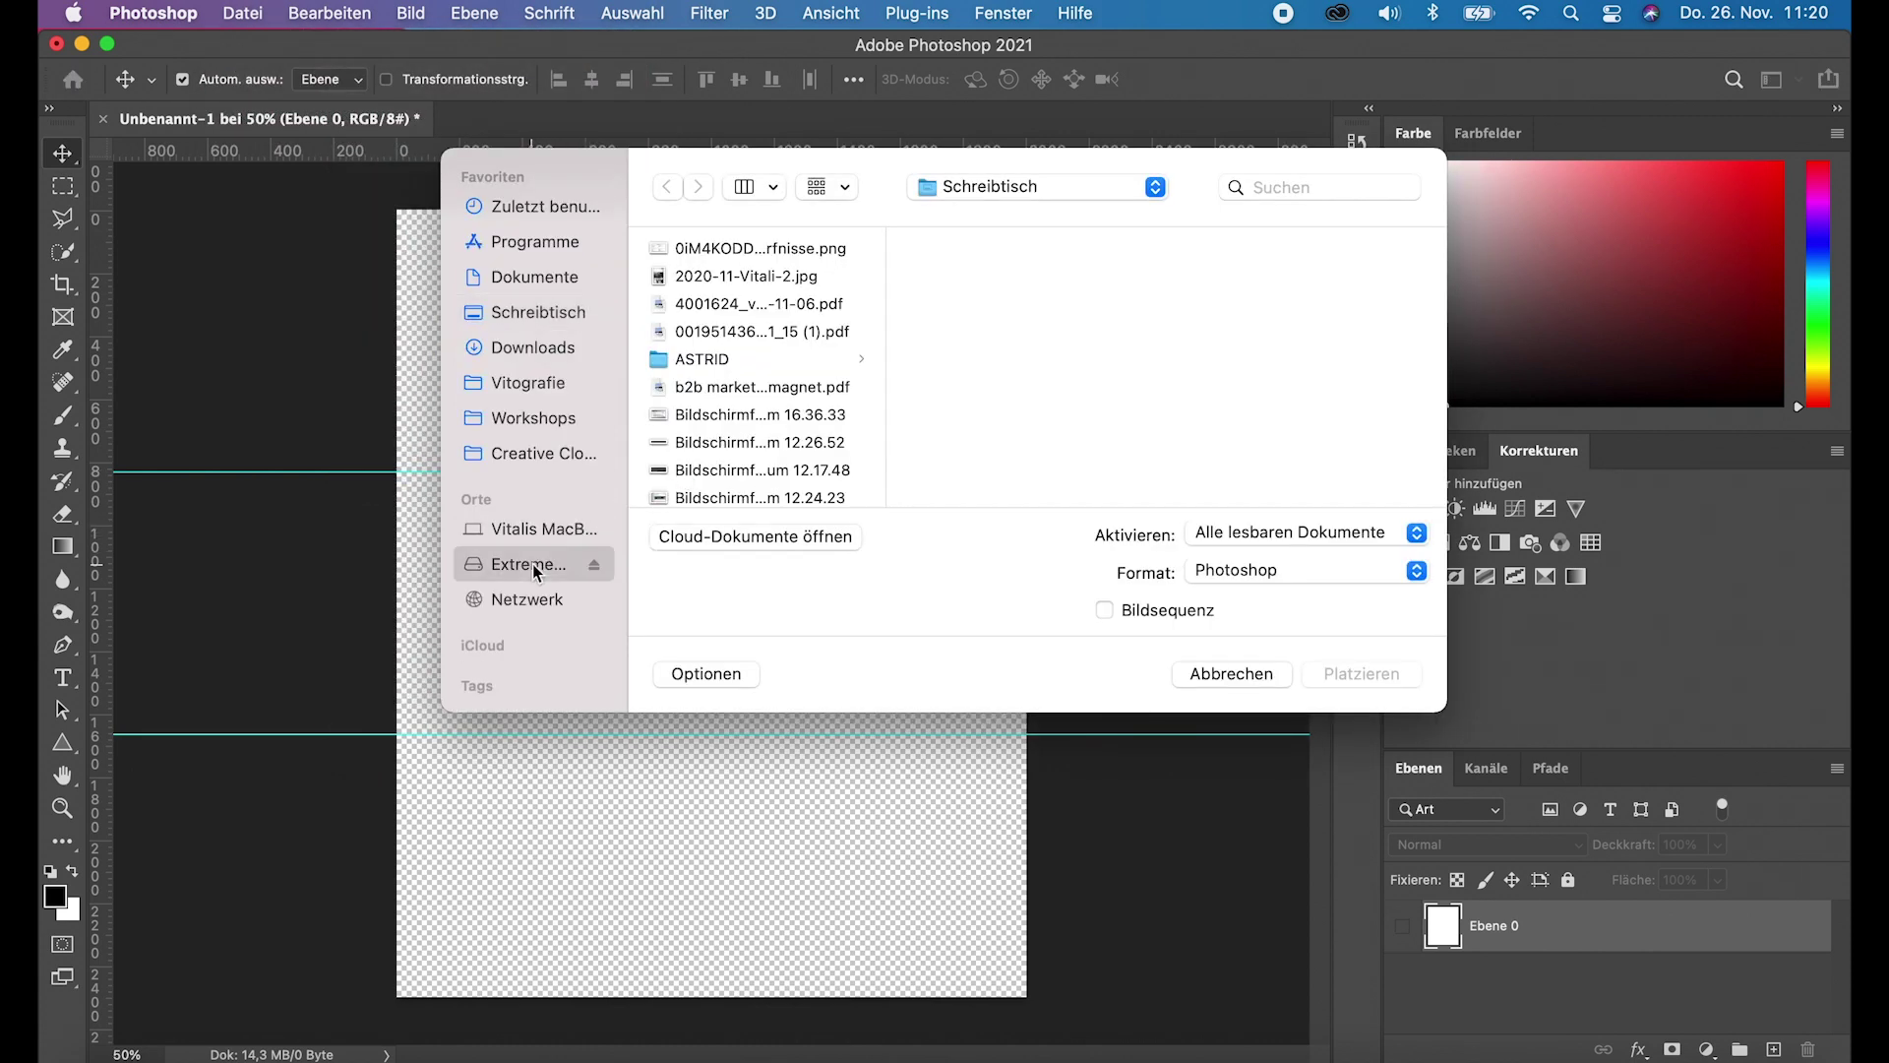
click(772, 425)
scroll(1002, 418, down, 5)
scroll(1003, 428, down, 5)
scroll(1008, 443, down, 3)
click(1021, 481)
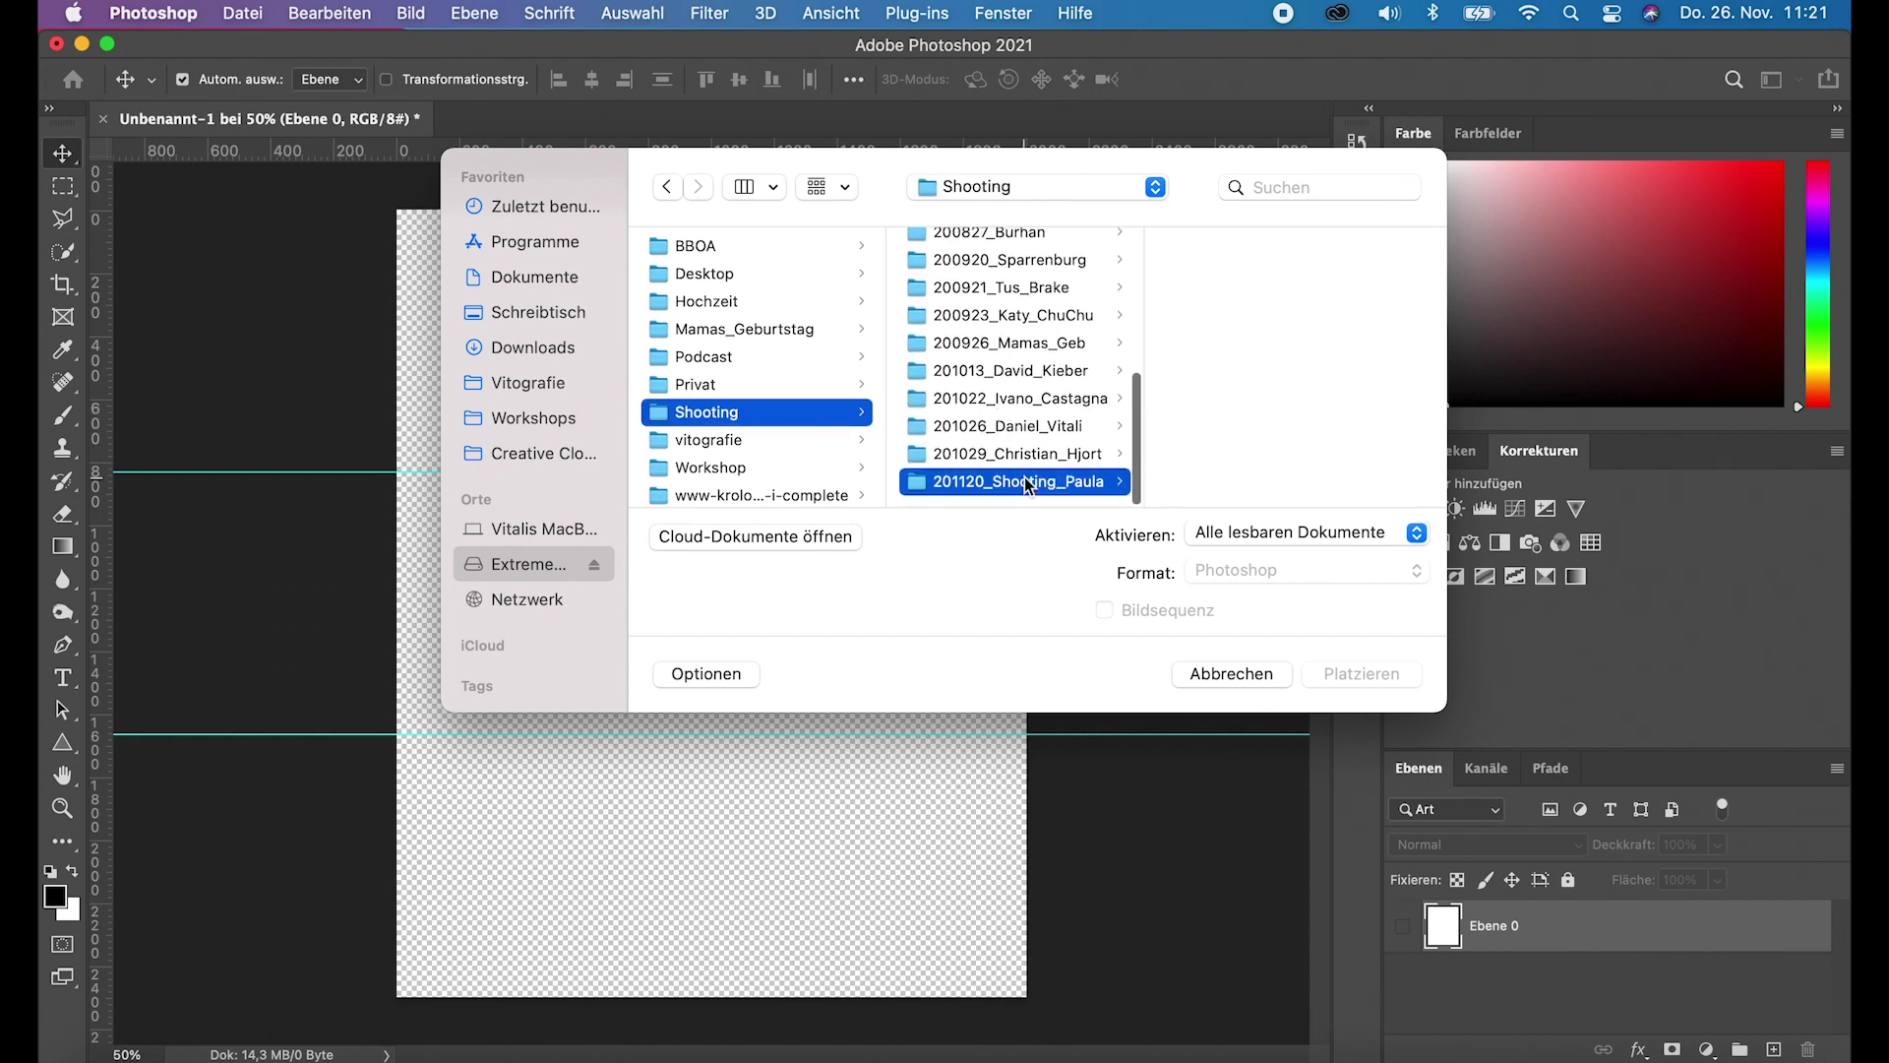
click(1244, 277)
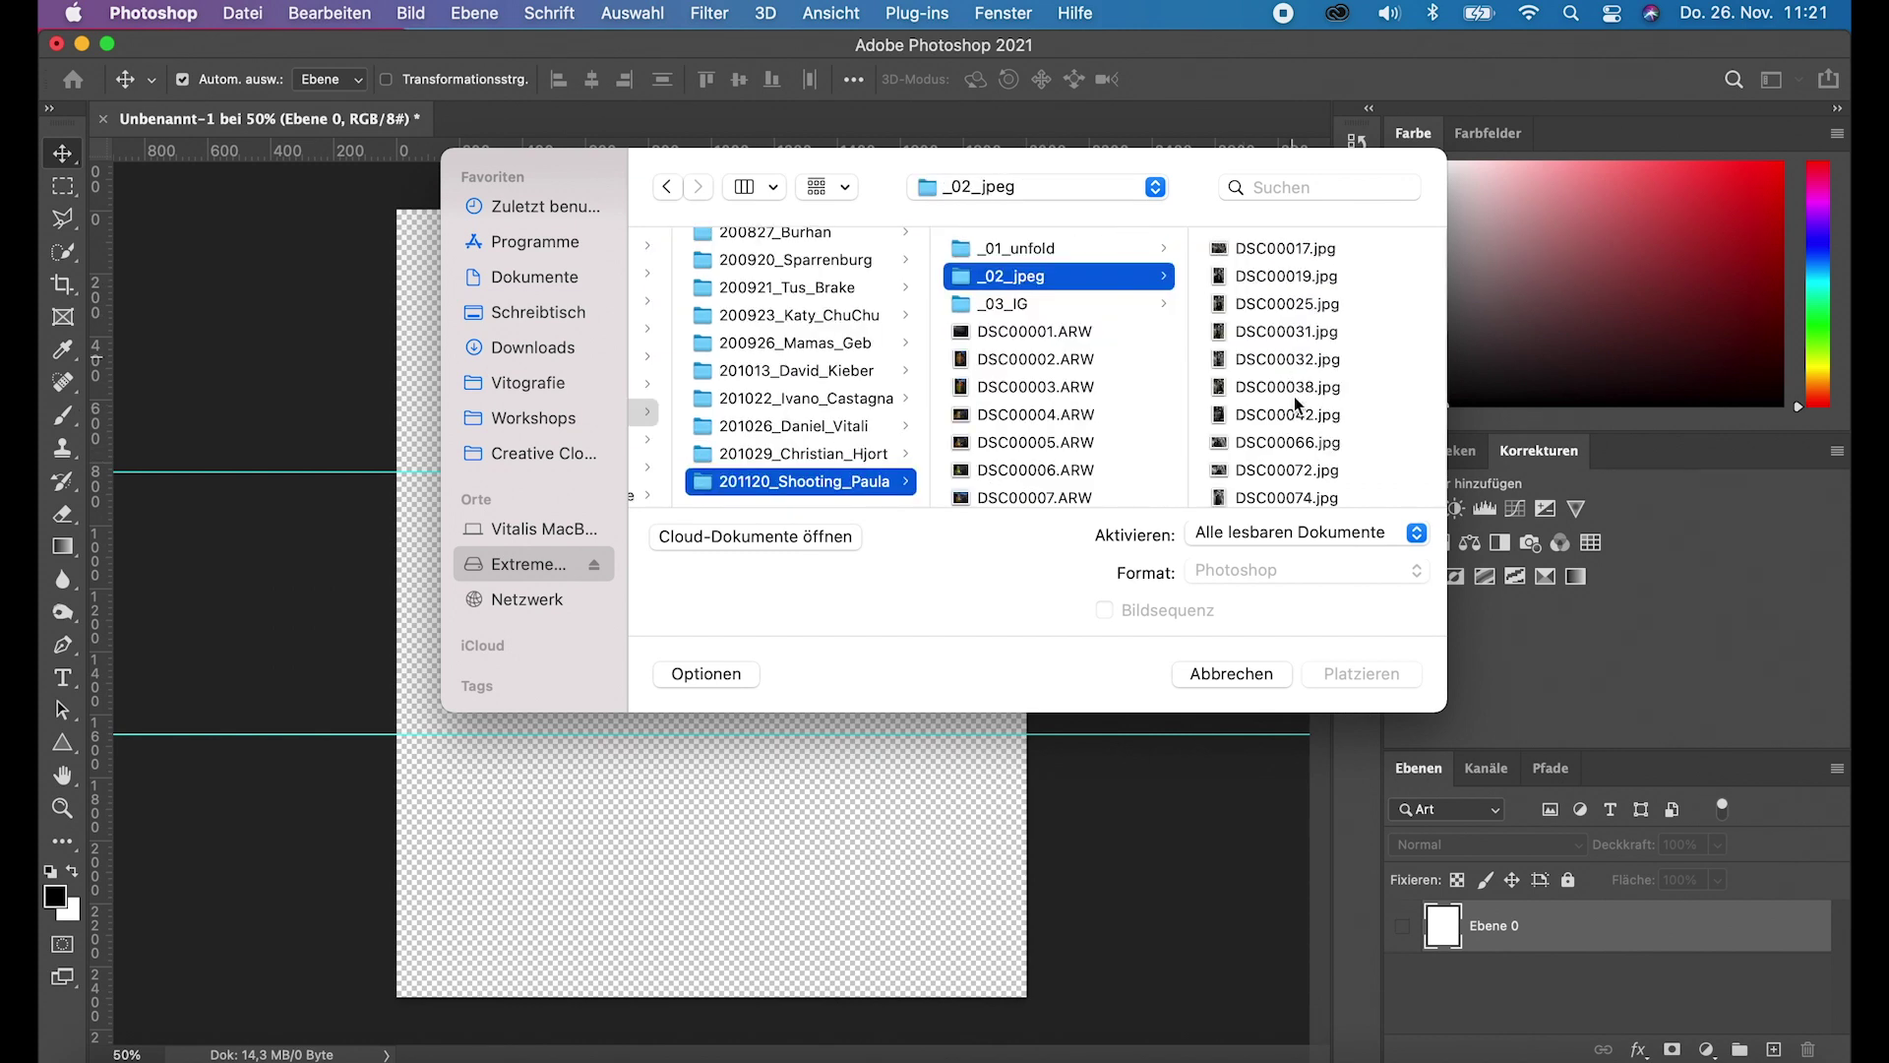
scroll(1295, 398, down, 3)
scroll(1295, 398, down, 3)
scroll(1295, 397, up, 4)
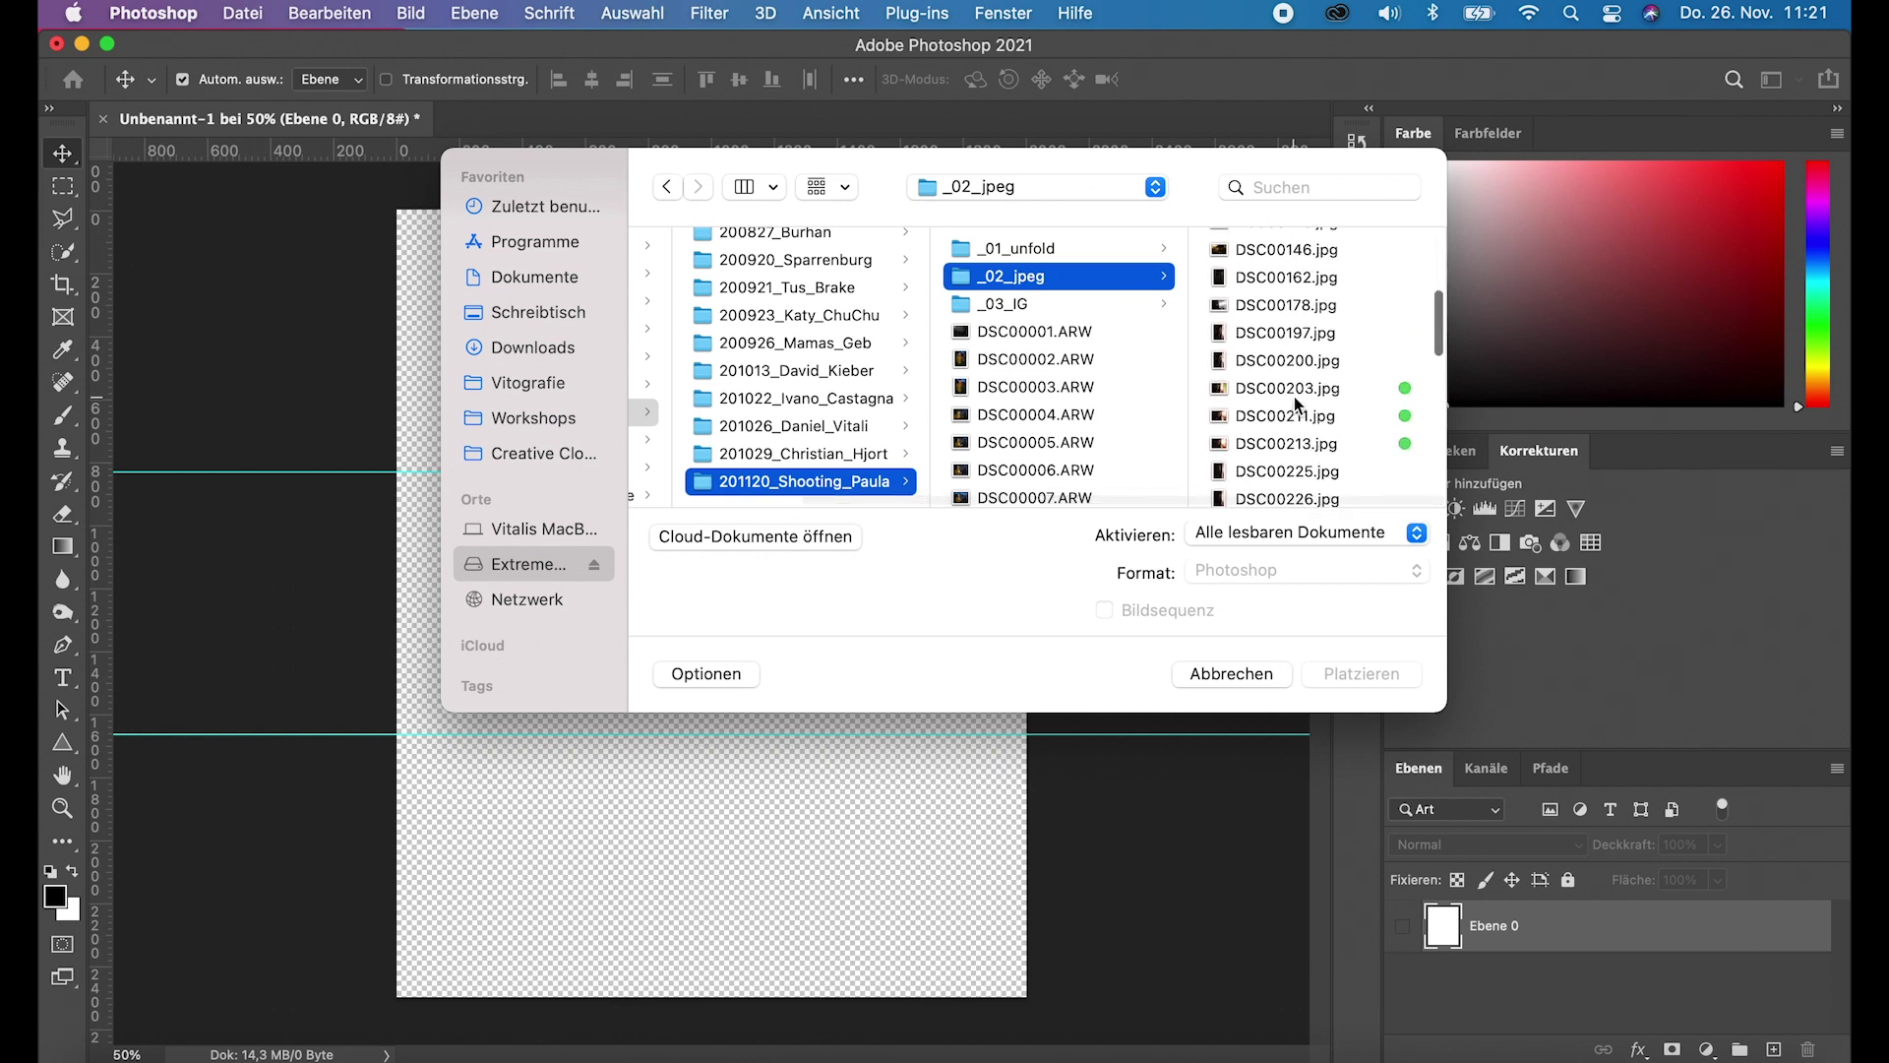
click(1295, 394)
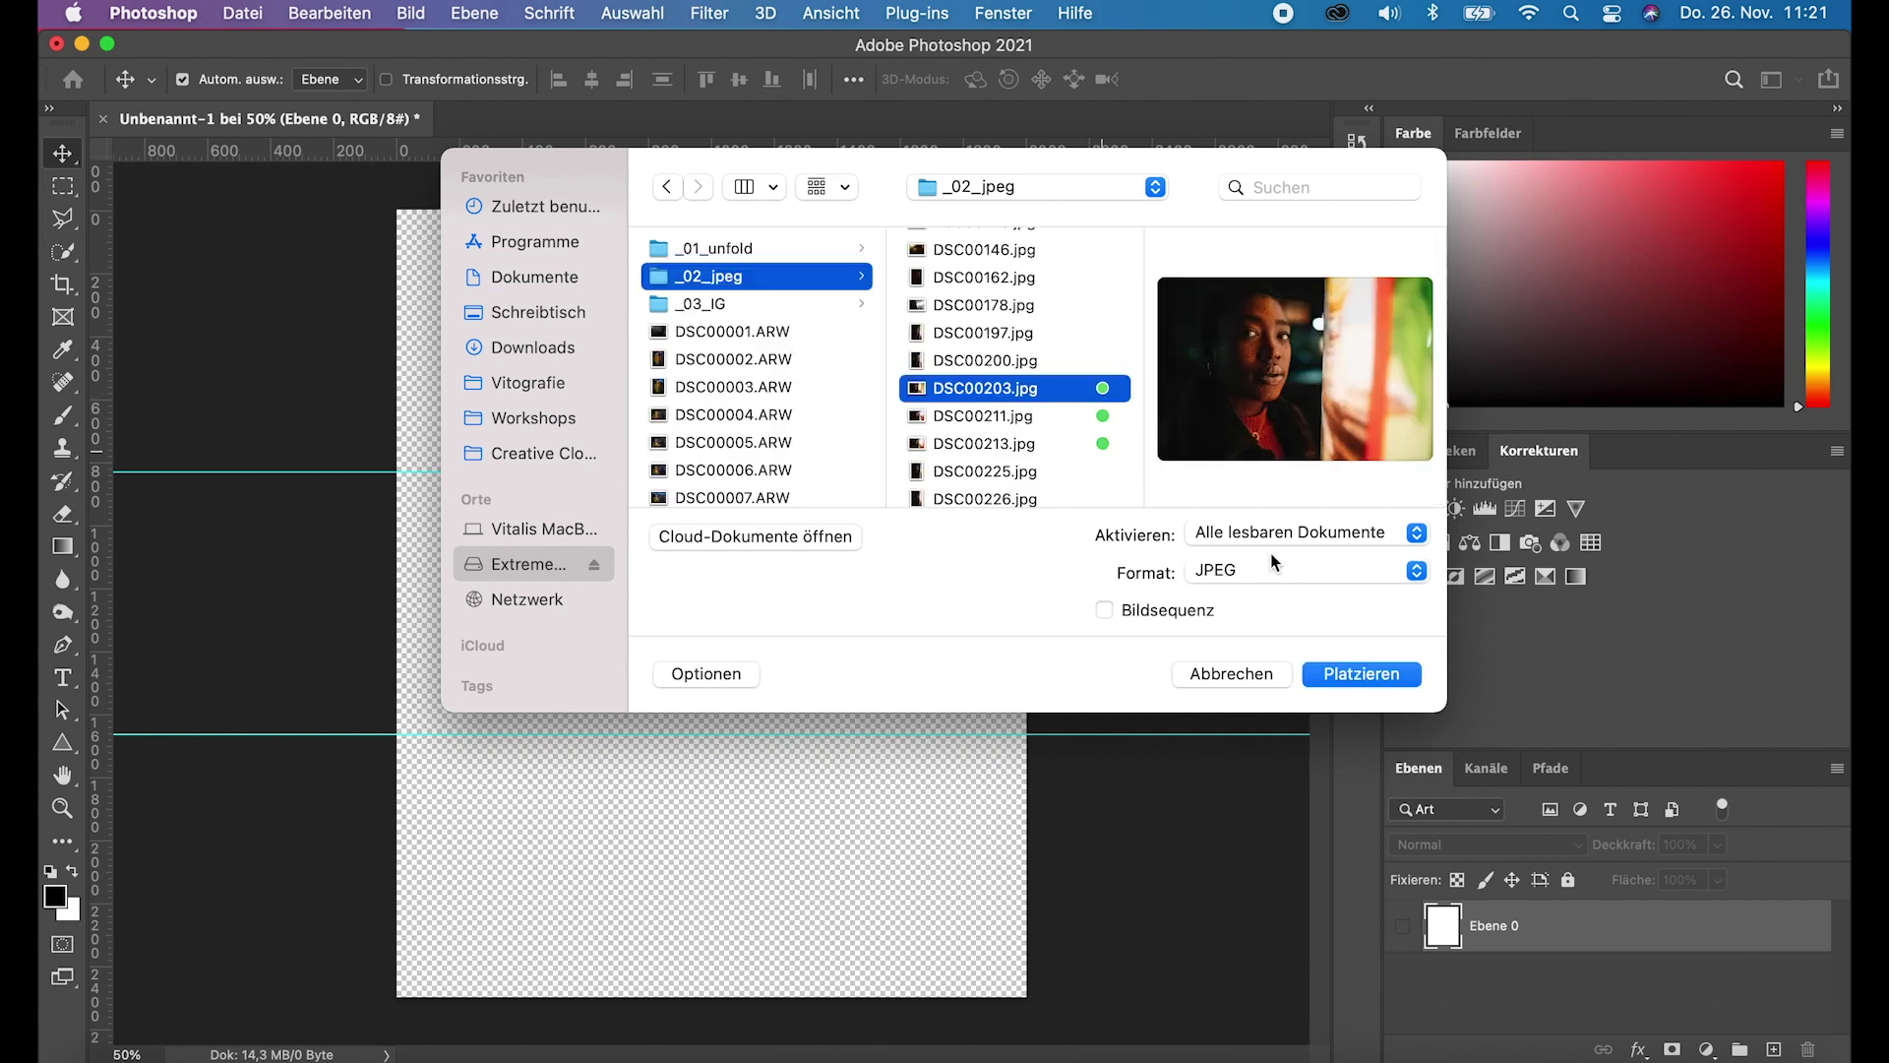
click(1346, 675)
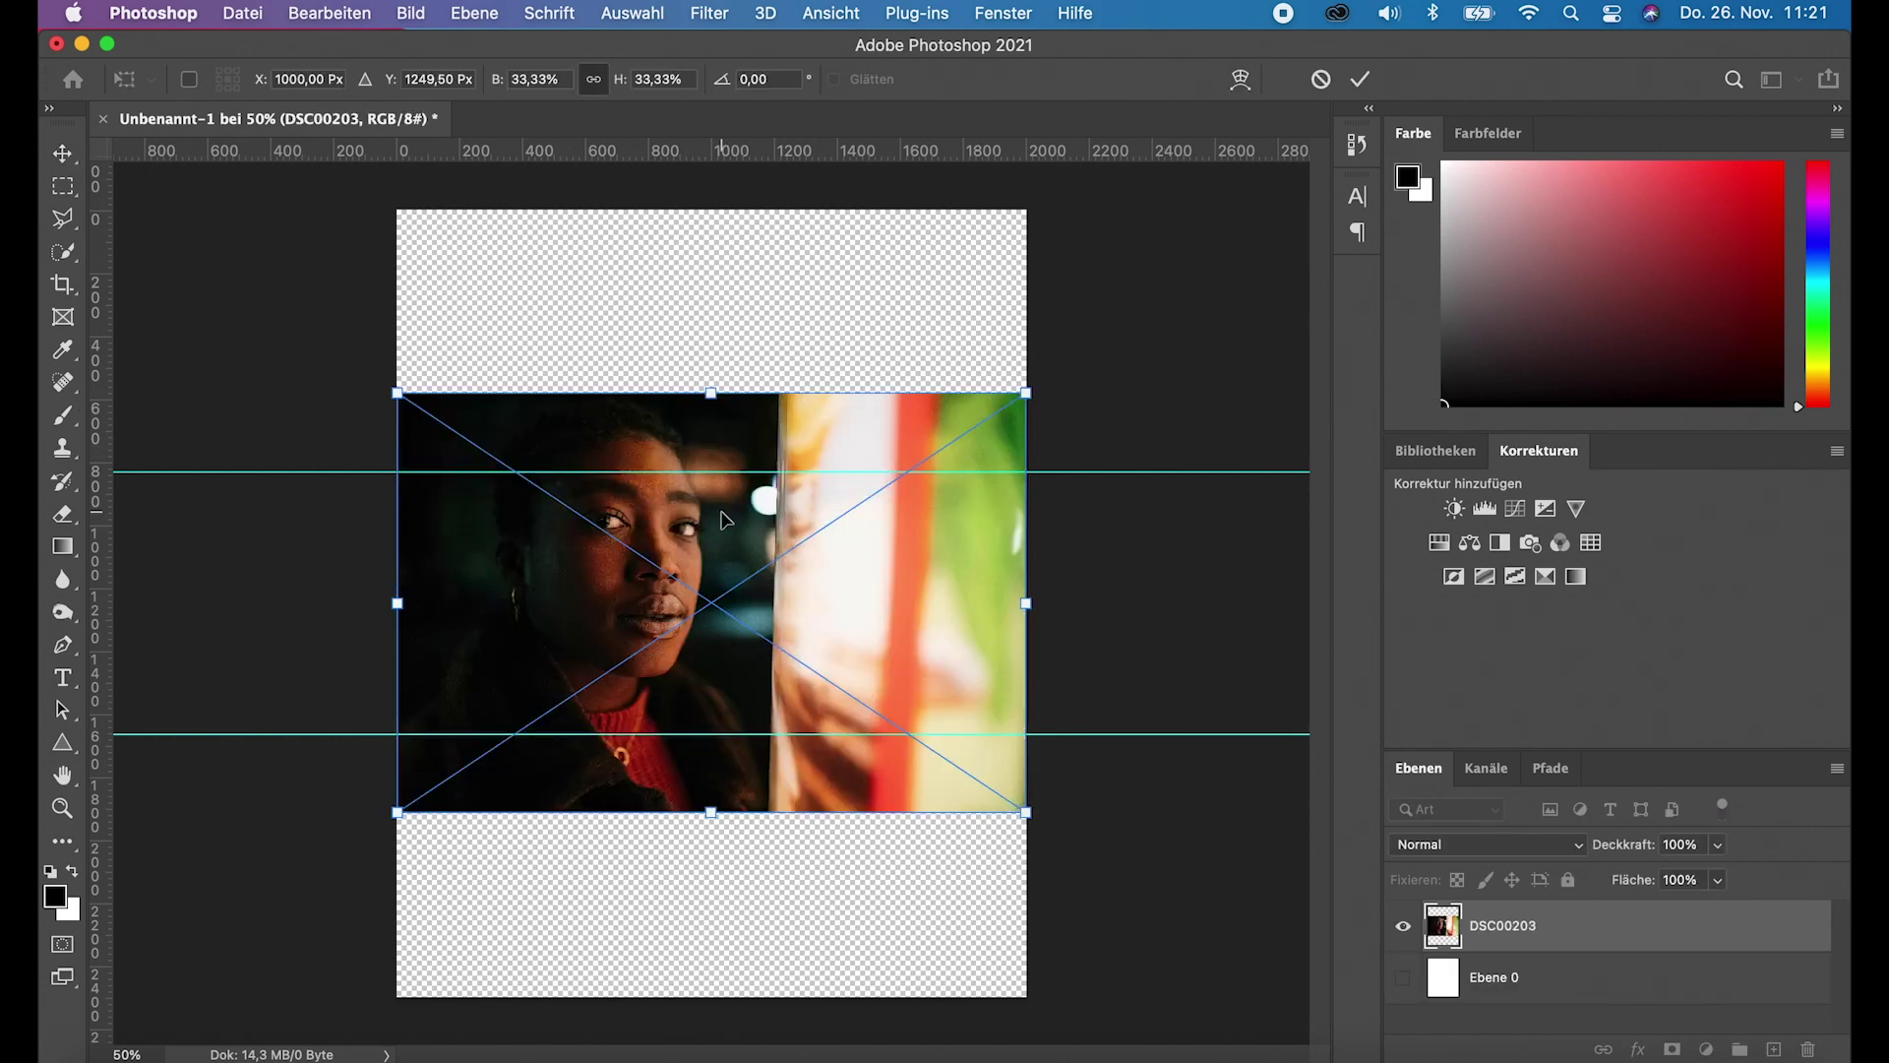
Step: Drag the placed photo up flush with the canvas top edge and commit it
drag(720, 539, 717, 307)
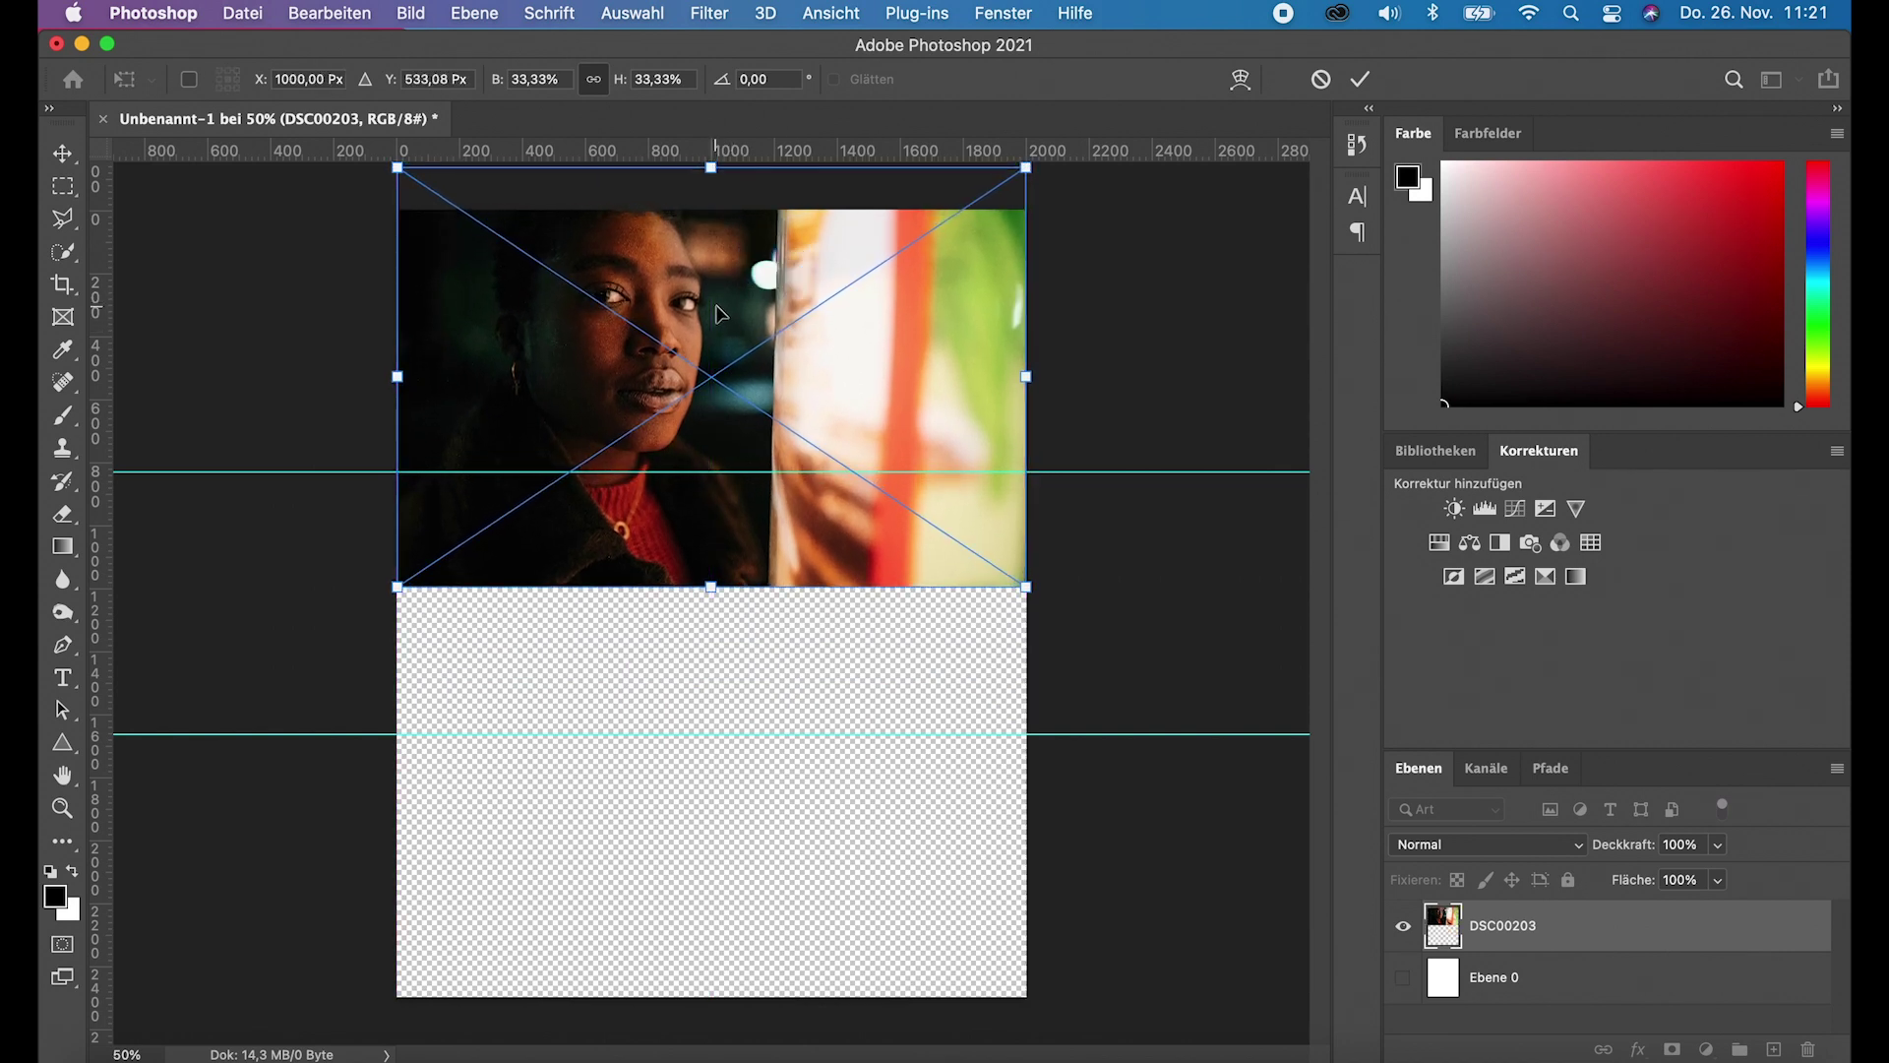
key(Return)
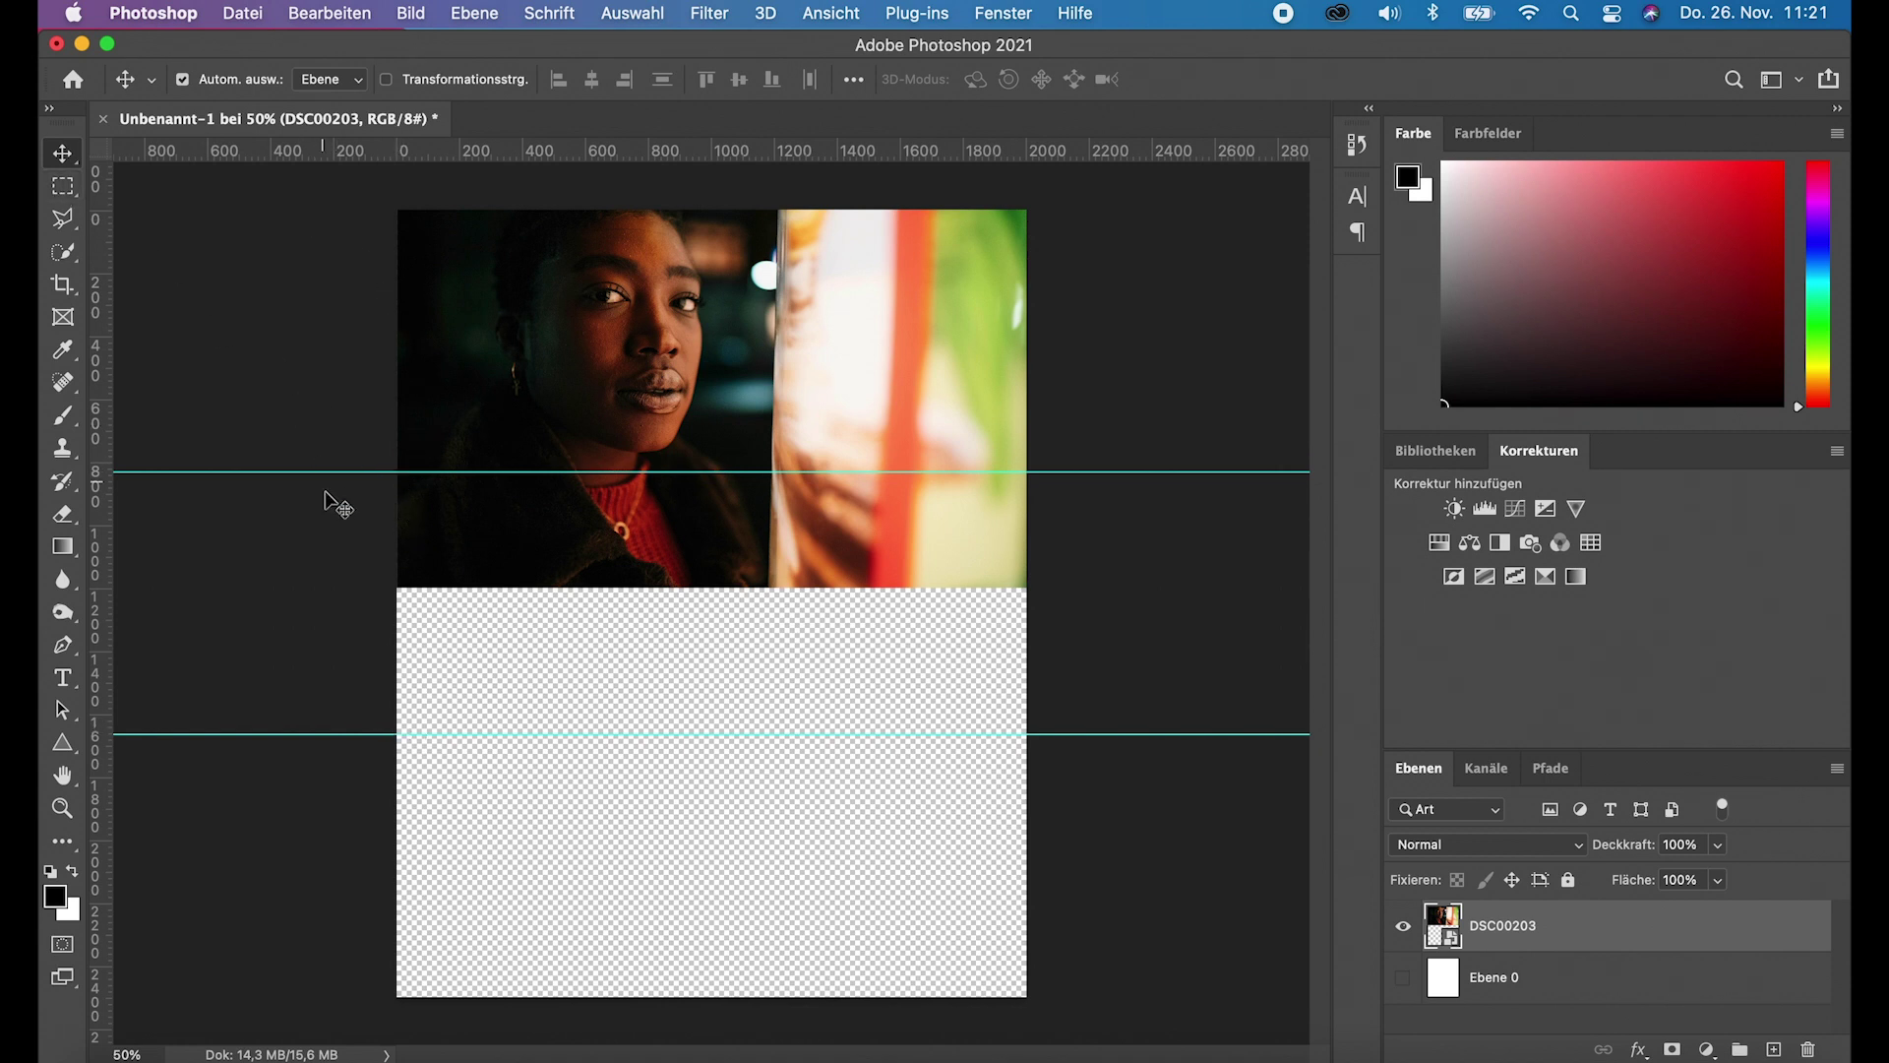
Step: Marquee-select the top third down to the 833 px guide and add a layer mask from it
click(64, 187)
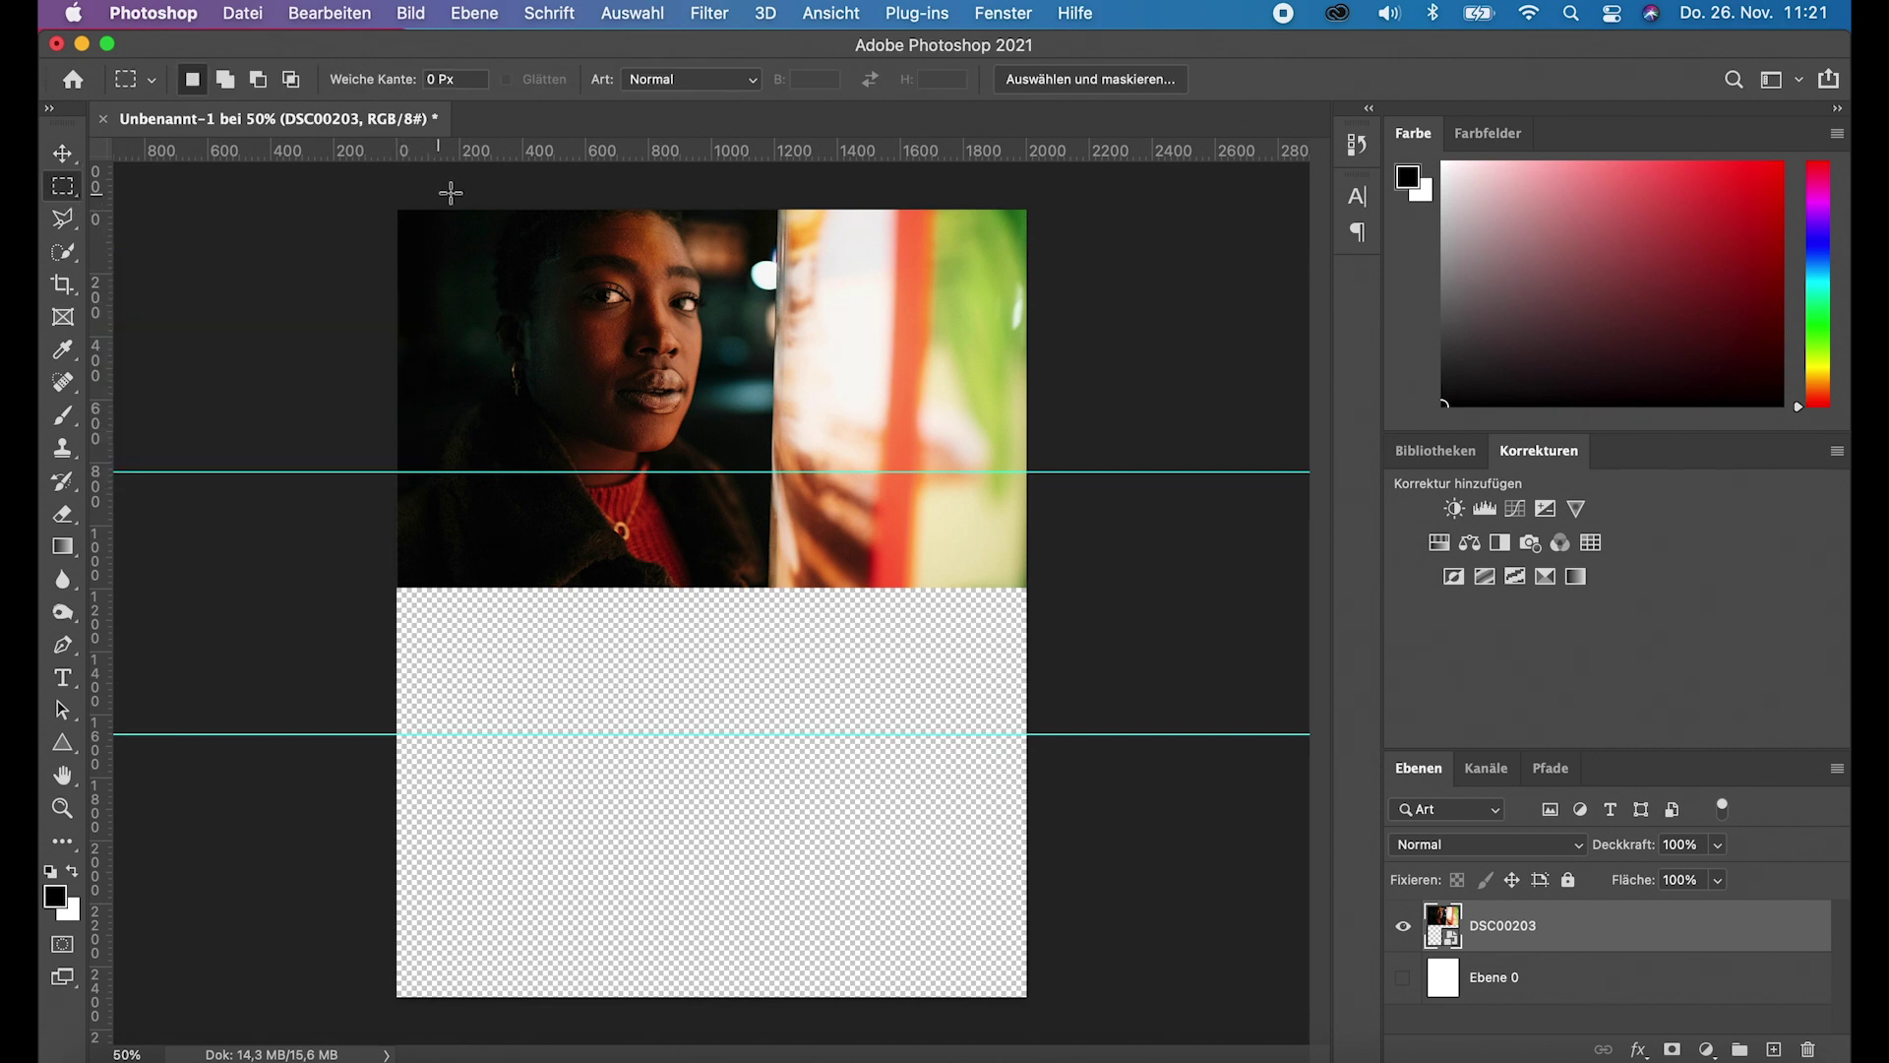
mouse_move(383, 195)
mouse_down()
mouse_move(1045, 451)
mouse_move(1043, 472)
mouse_up()
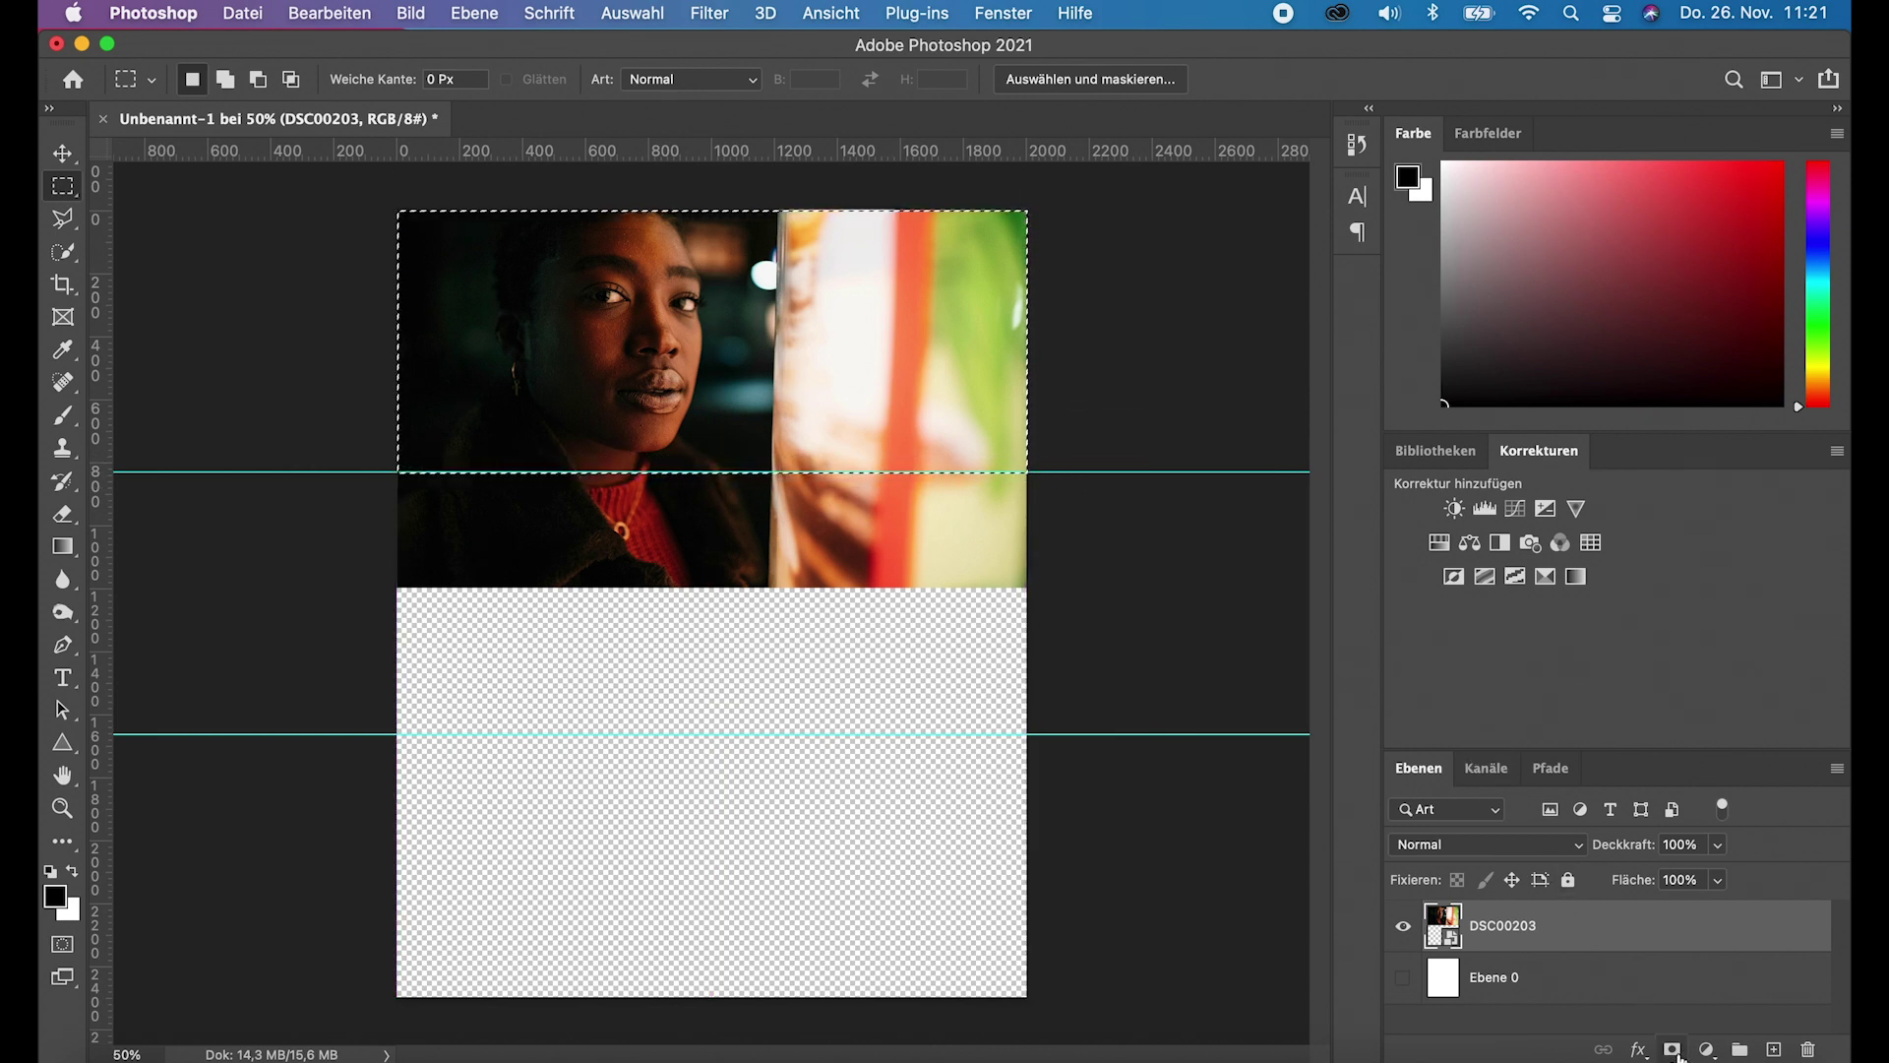
click(1672, 1049)
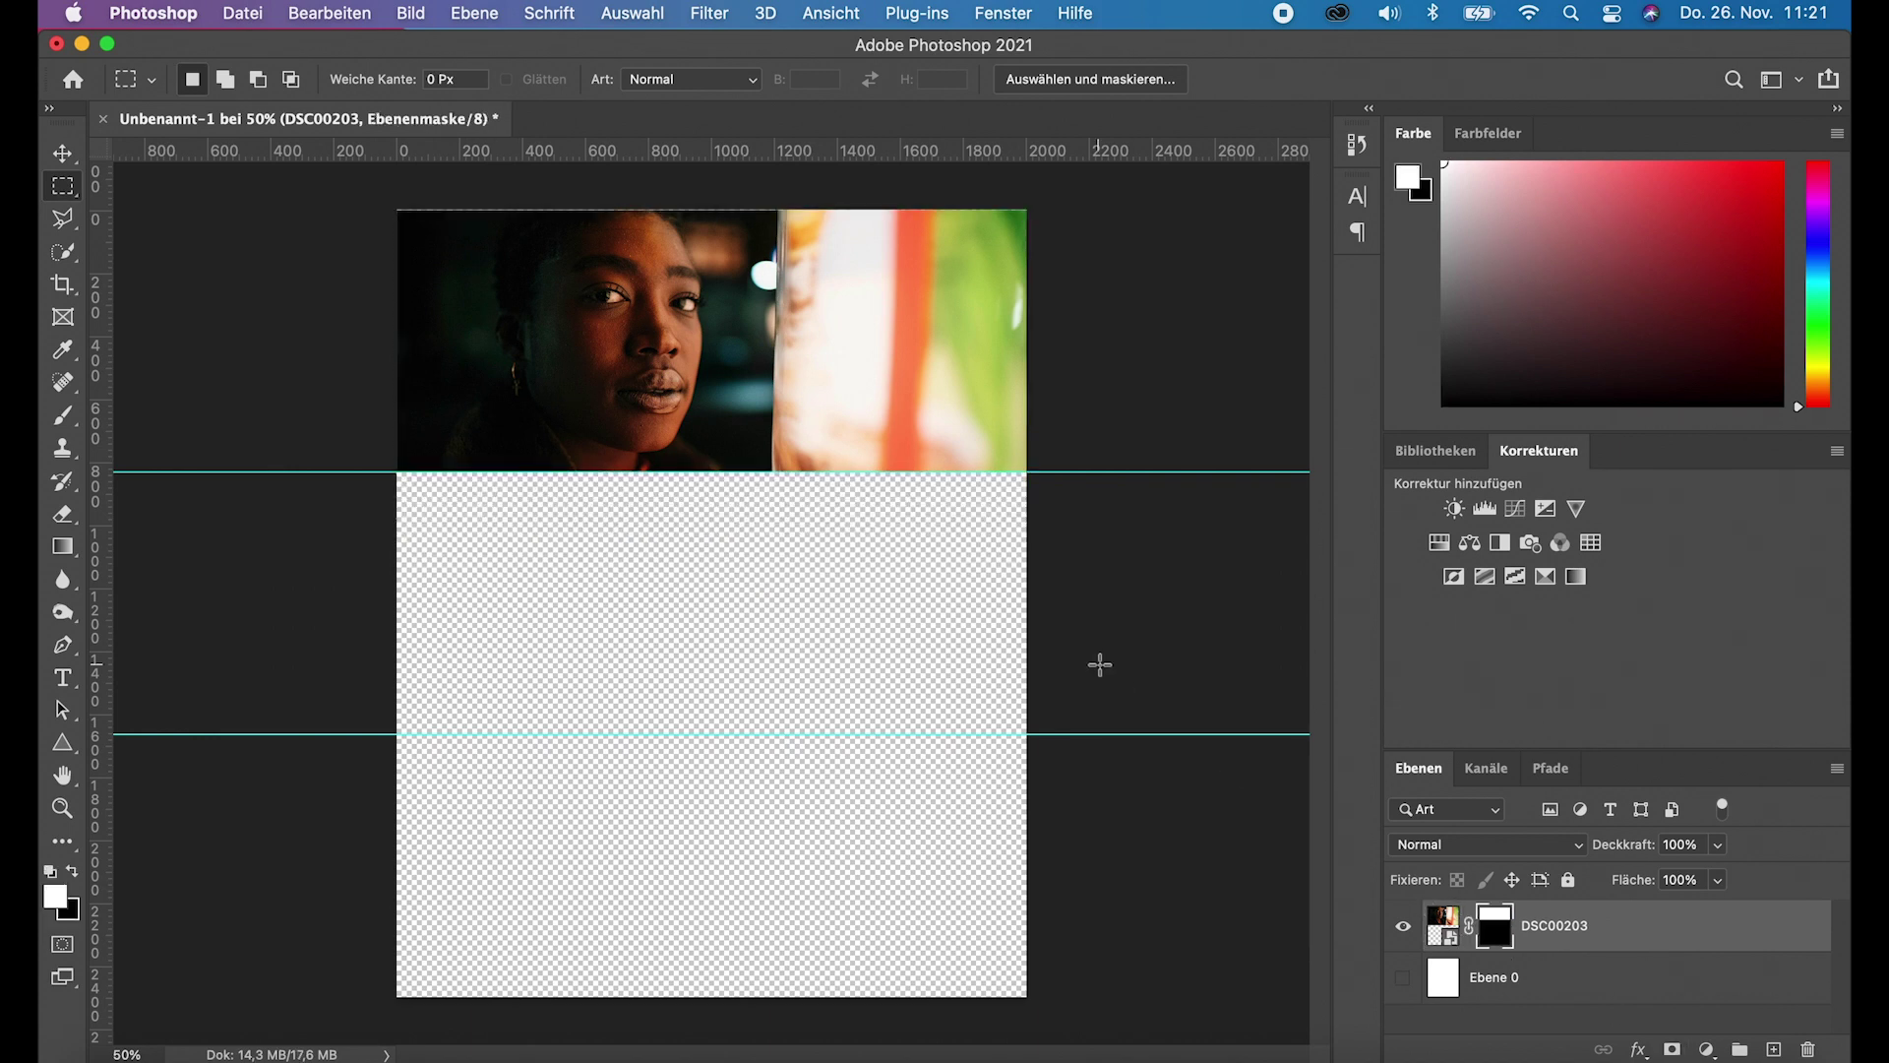
key(v)
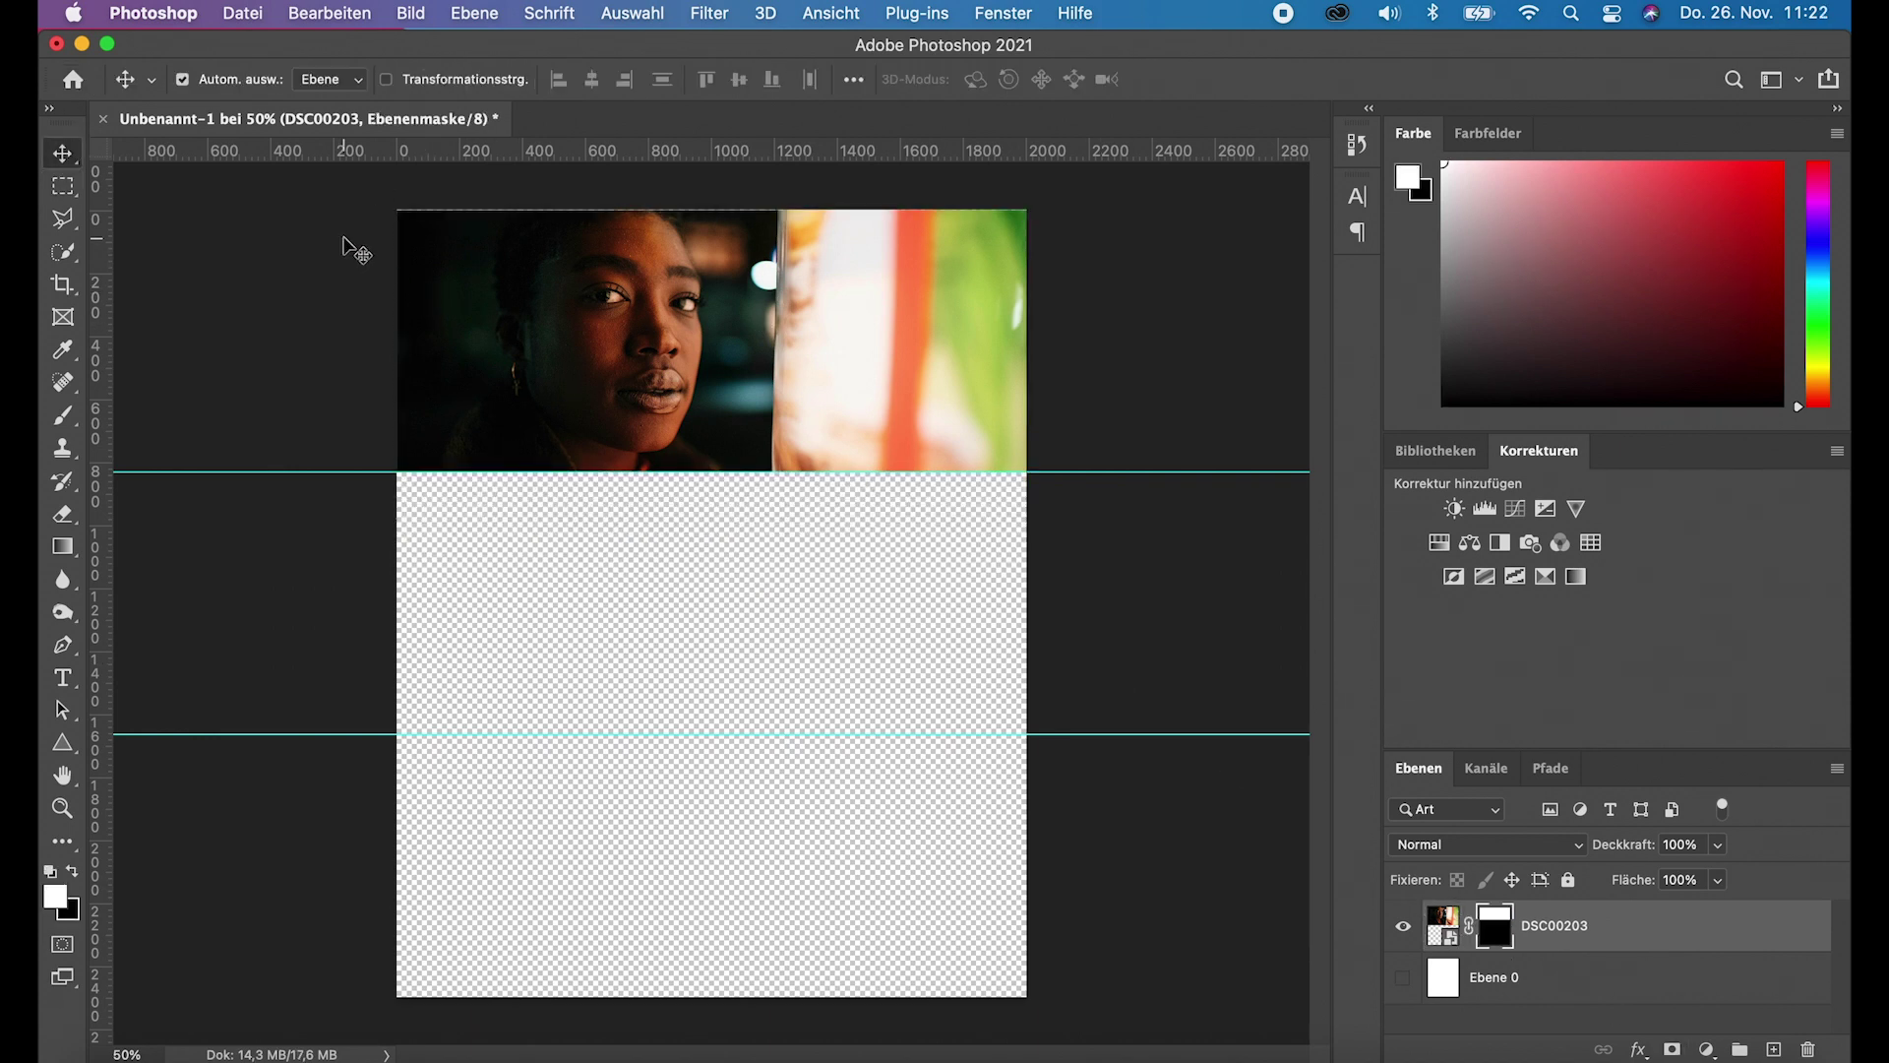
Step: Unlink the photo from its mask and transform it slightly higher within the top-third frame
scroll(439, 219, up, 2)
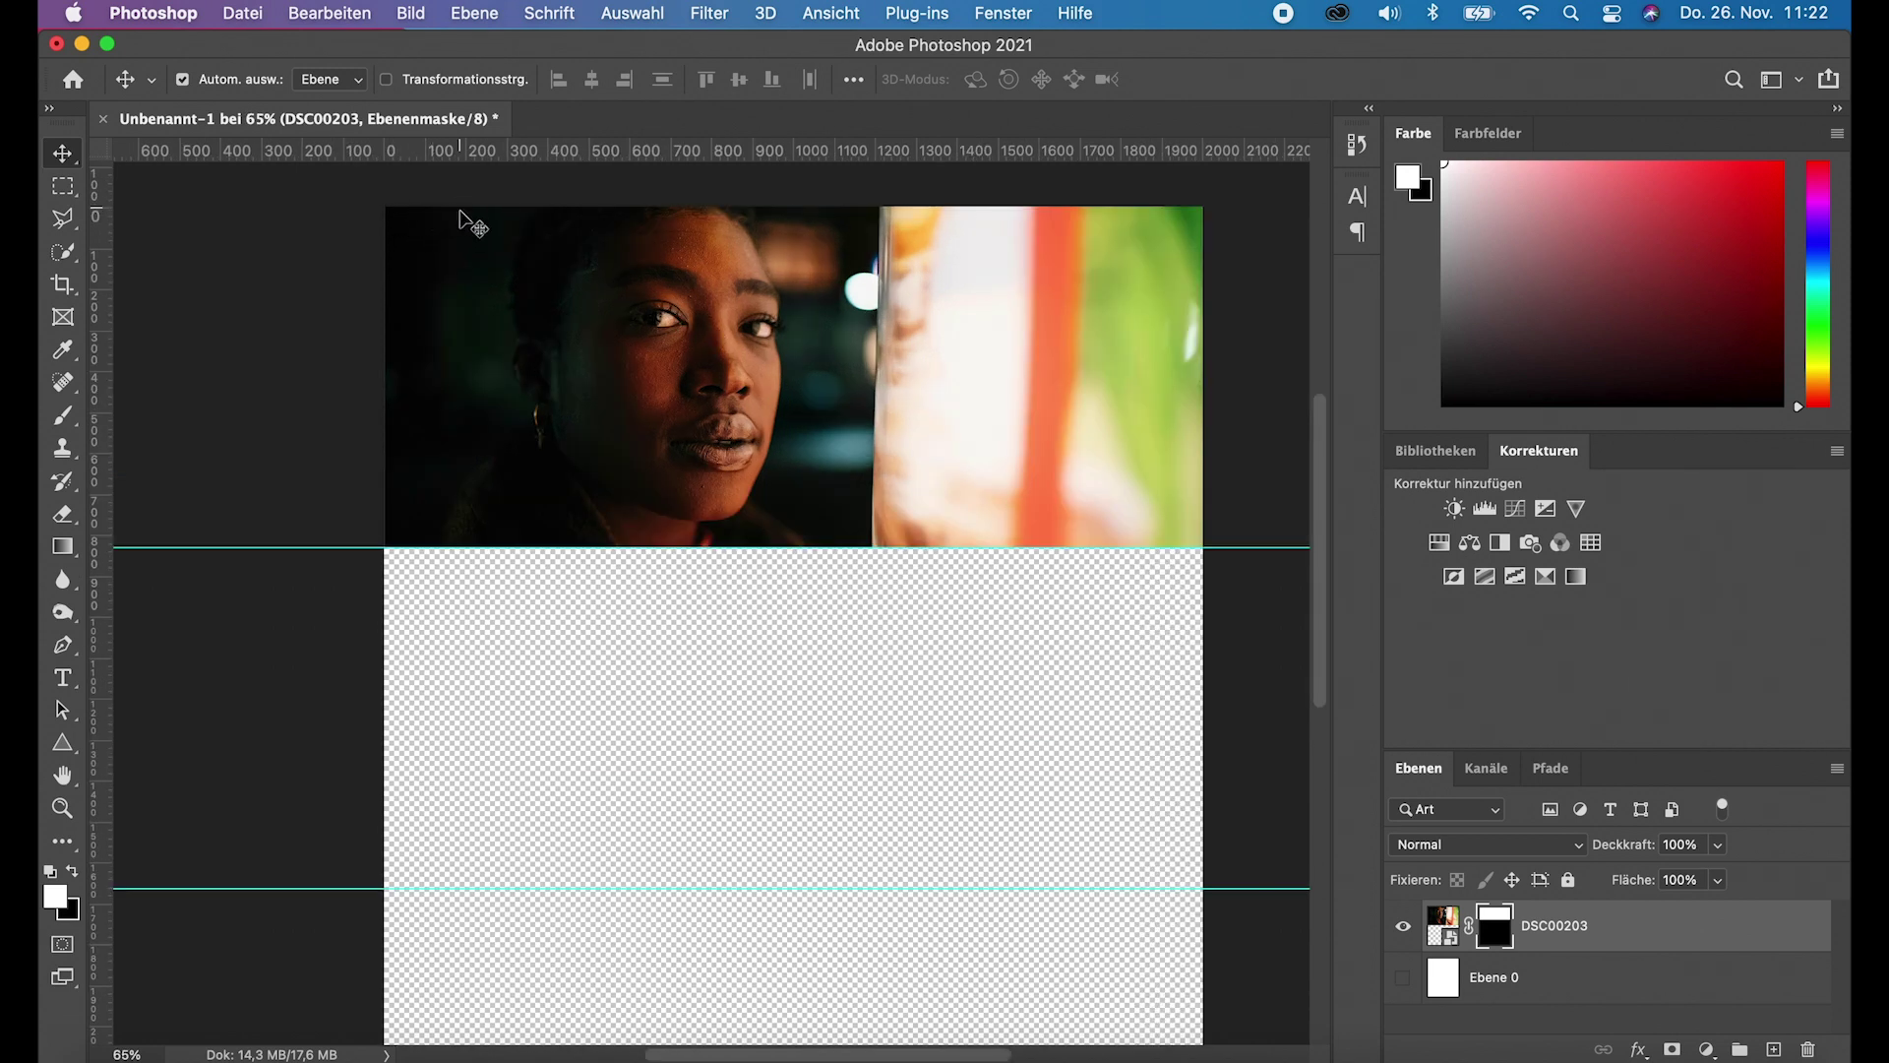
scroll(466, 249, down, 2)
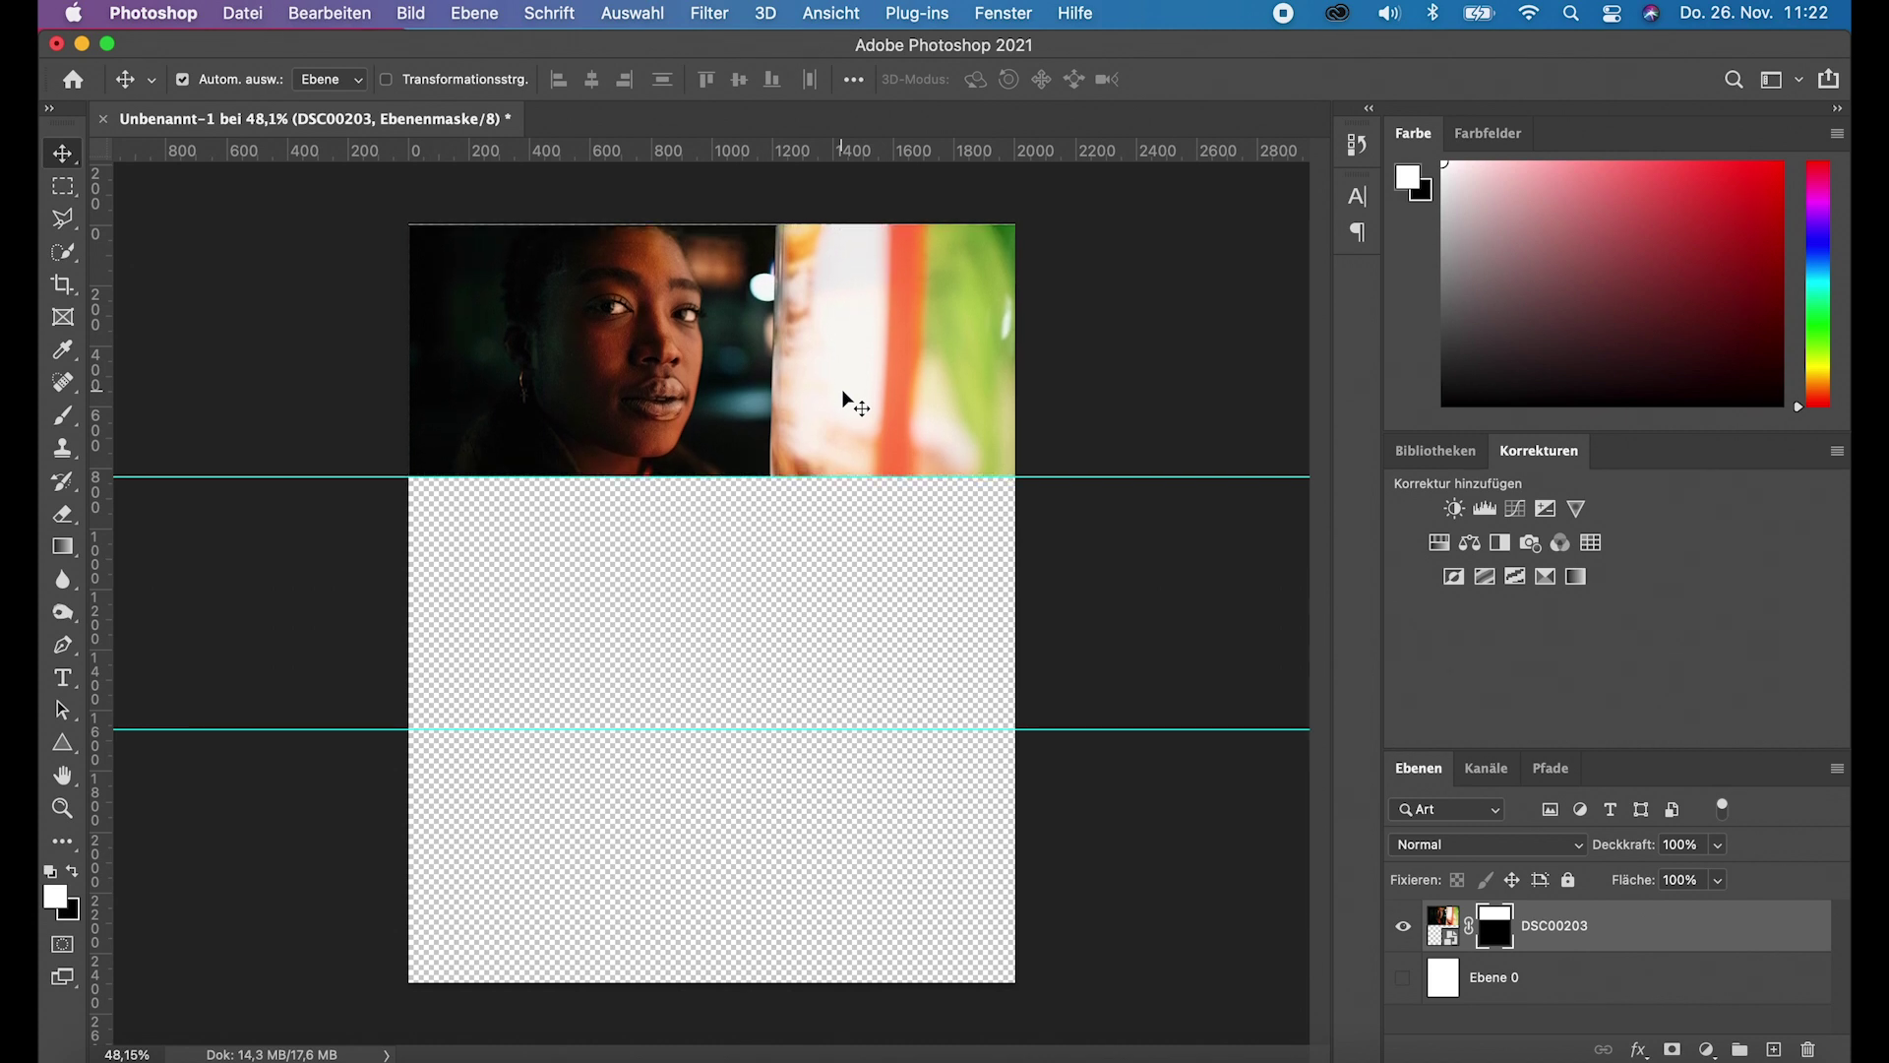
click(1470, 927)
key(Down)
key(Down)
key(Down)
key(Down)
key(Down)
key(Down)
key(Up)
key(Up)
key(Up)
click(1438, 926)
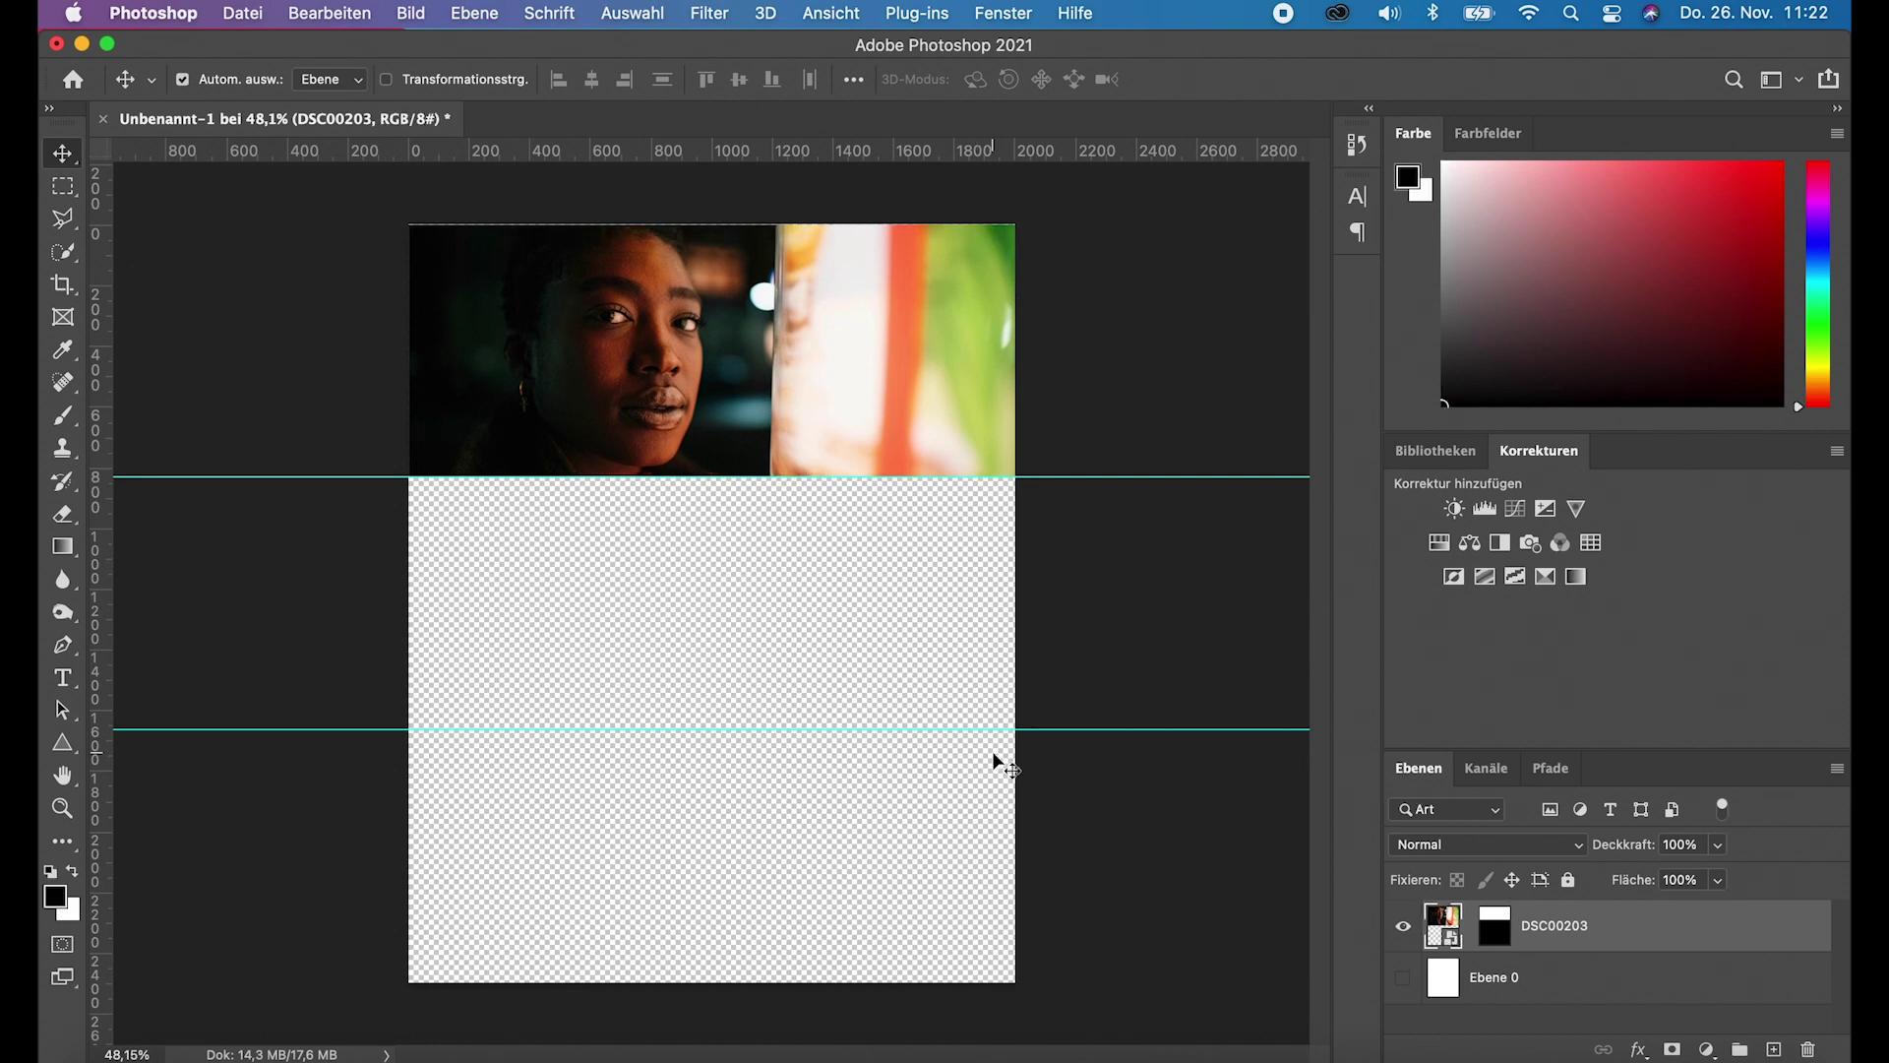
key(ctrl+t)
mouse_move(928, 316)
mouse_down()
mouse_move(925, 366)
mouse_move(925, 338)
mouse_up()
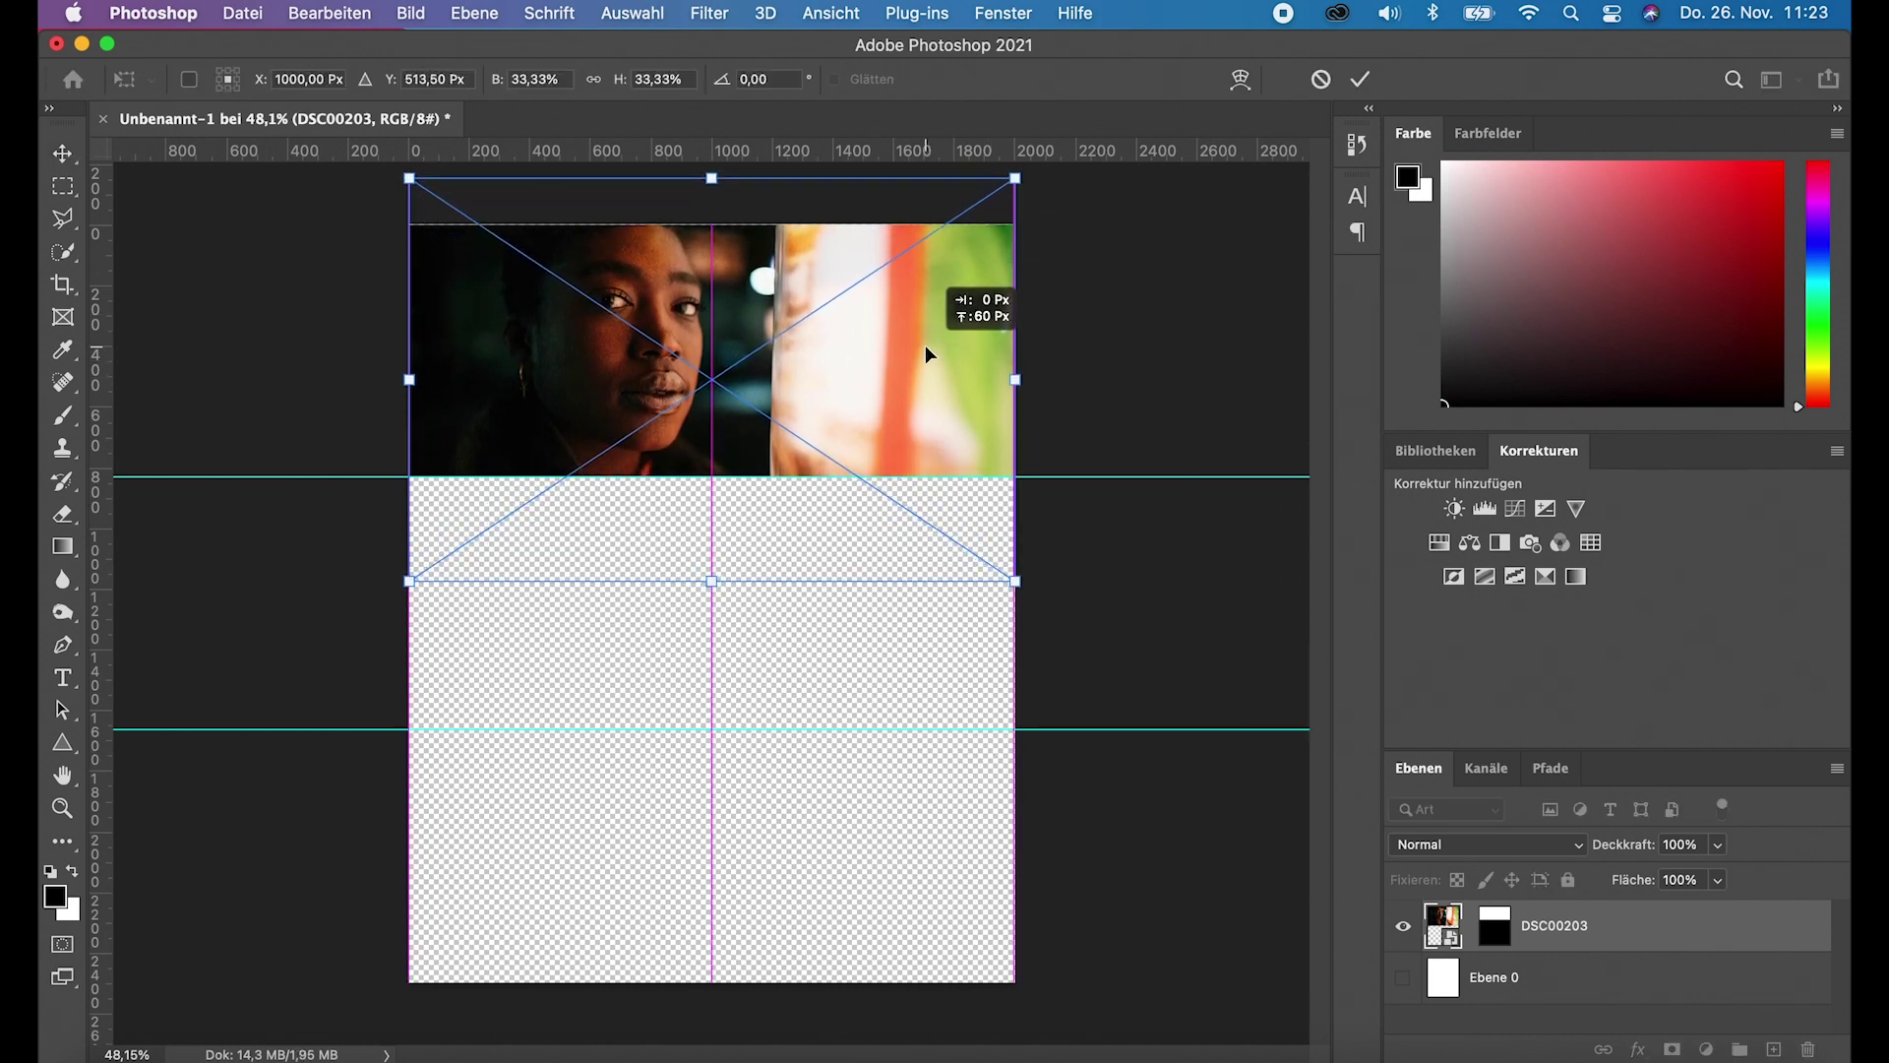
key(Return)
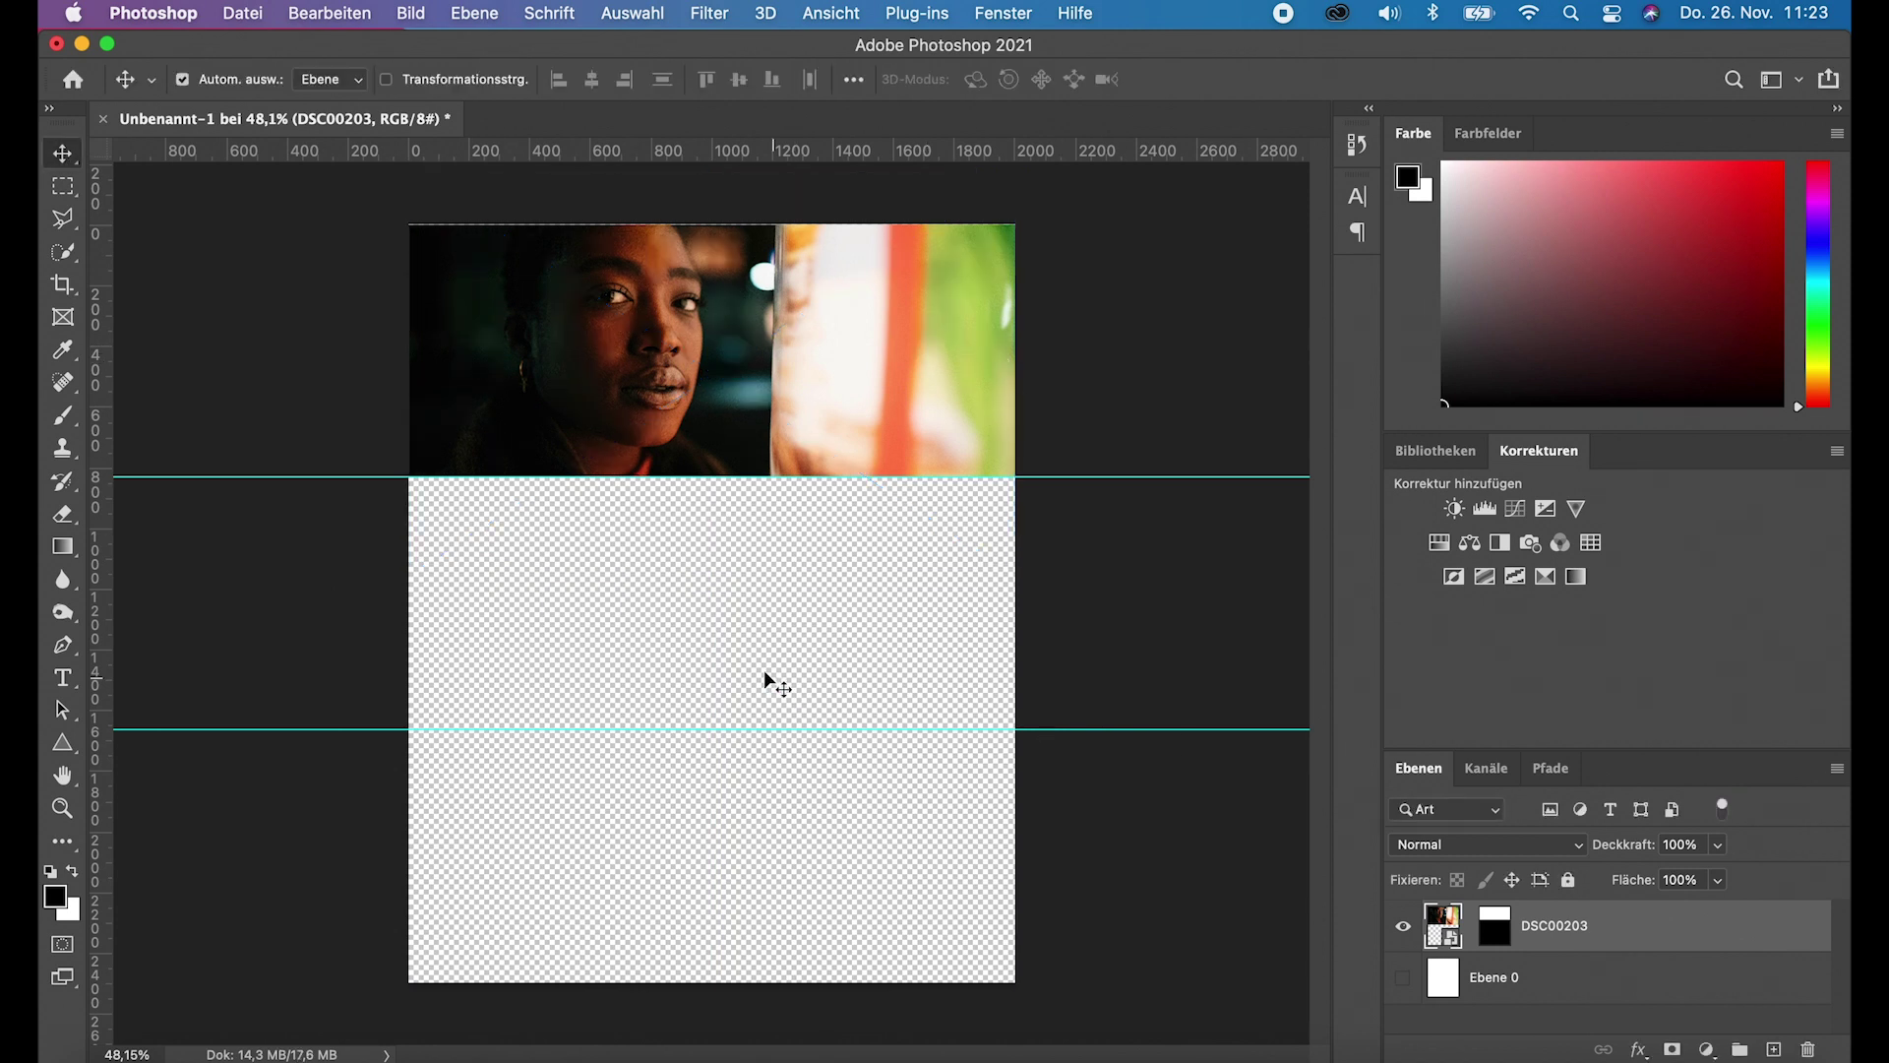
Step: Place and embed DSC00211.jpg as a new layer in the collage
click(258, 5)
click(340, 476)
scroll(795, 364, down, 2)
scroll(794, 356, down, 5)
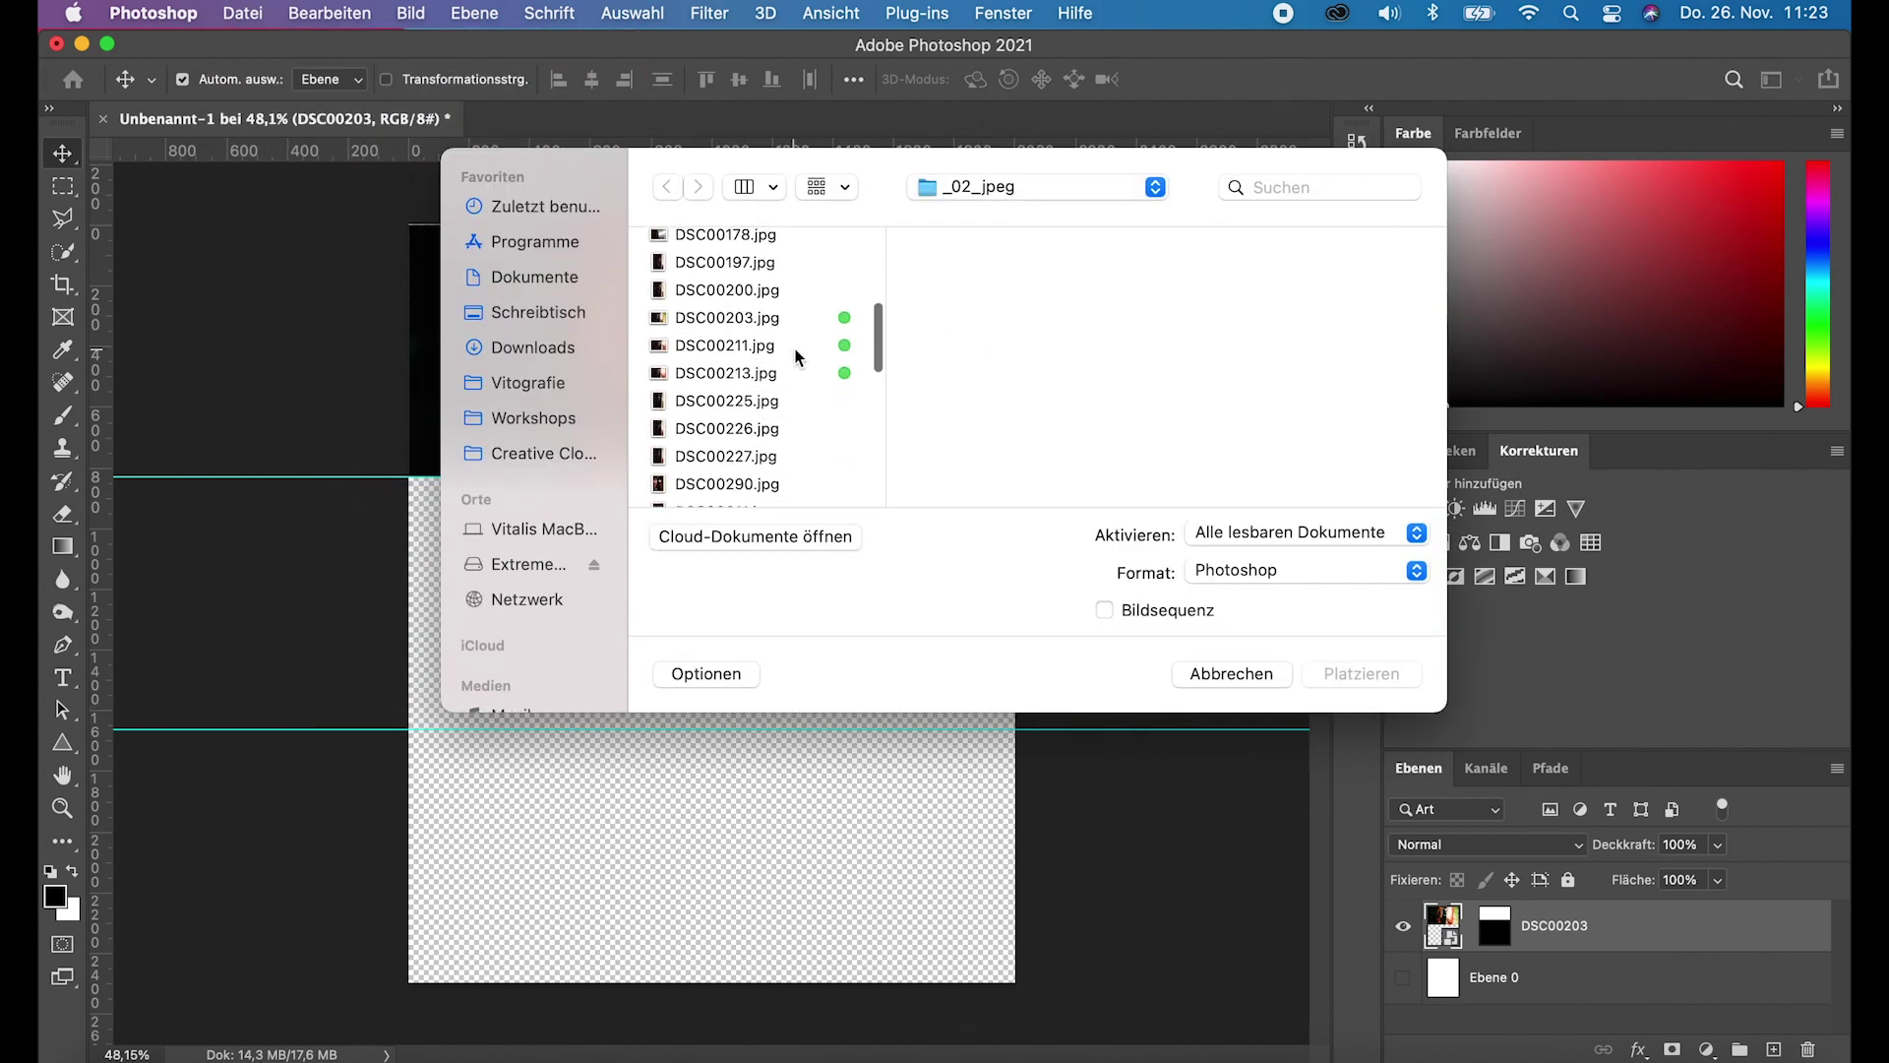
click(795, 313)
double_click(795, 313)
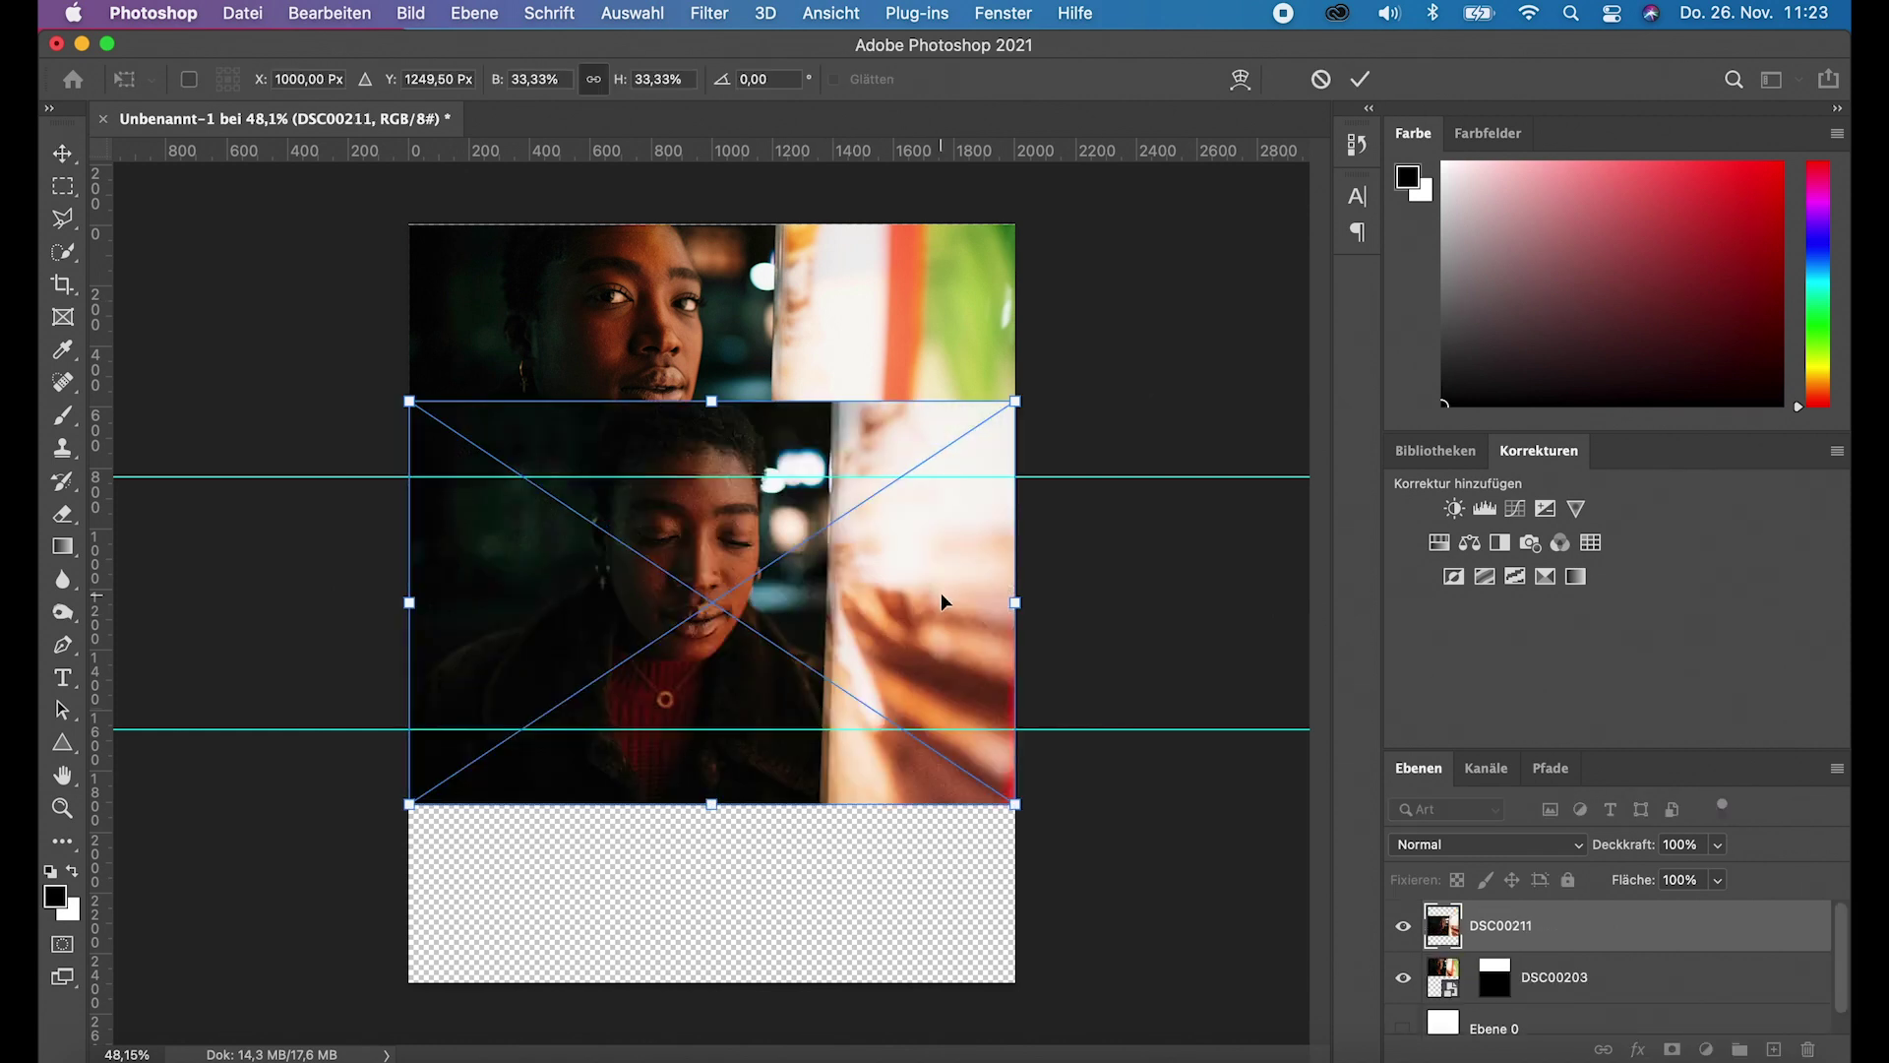
key(Return)
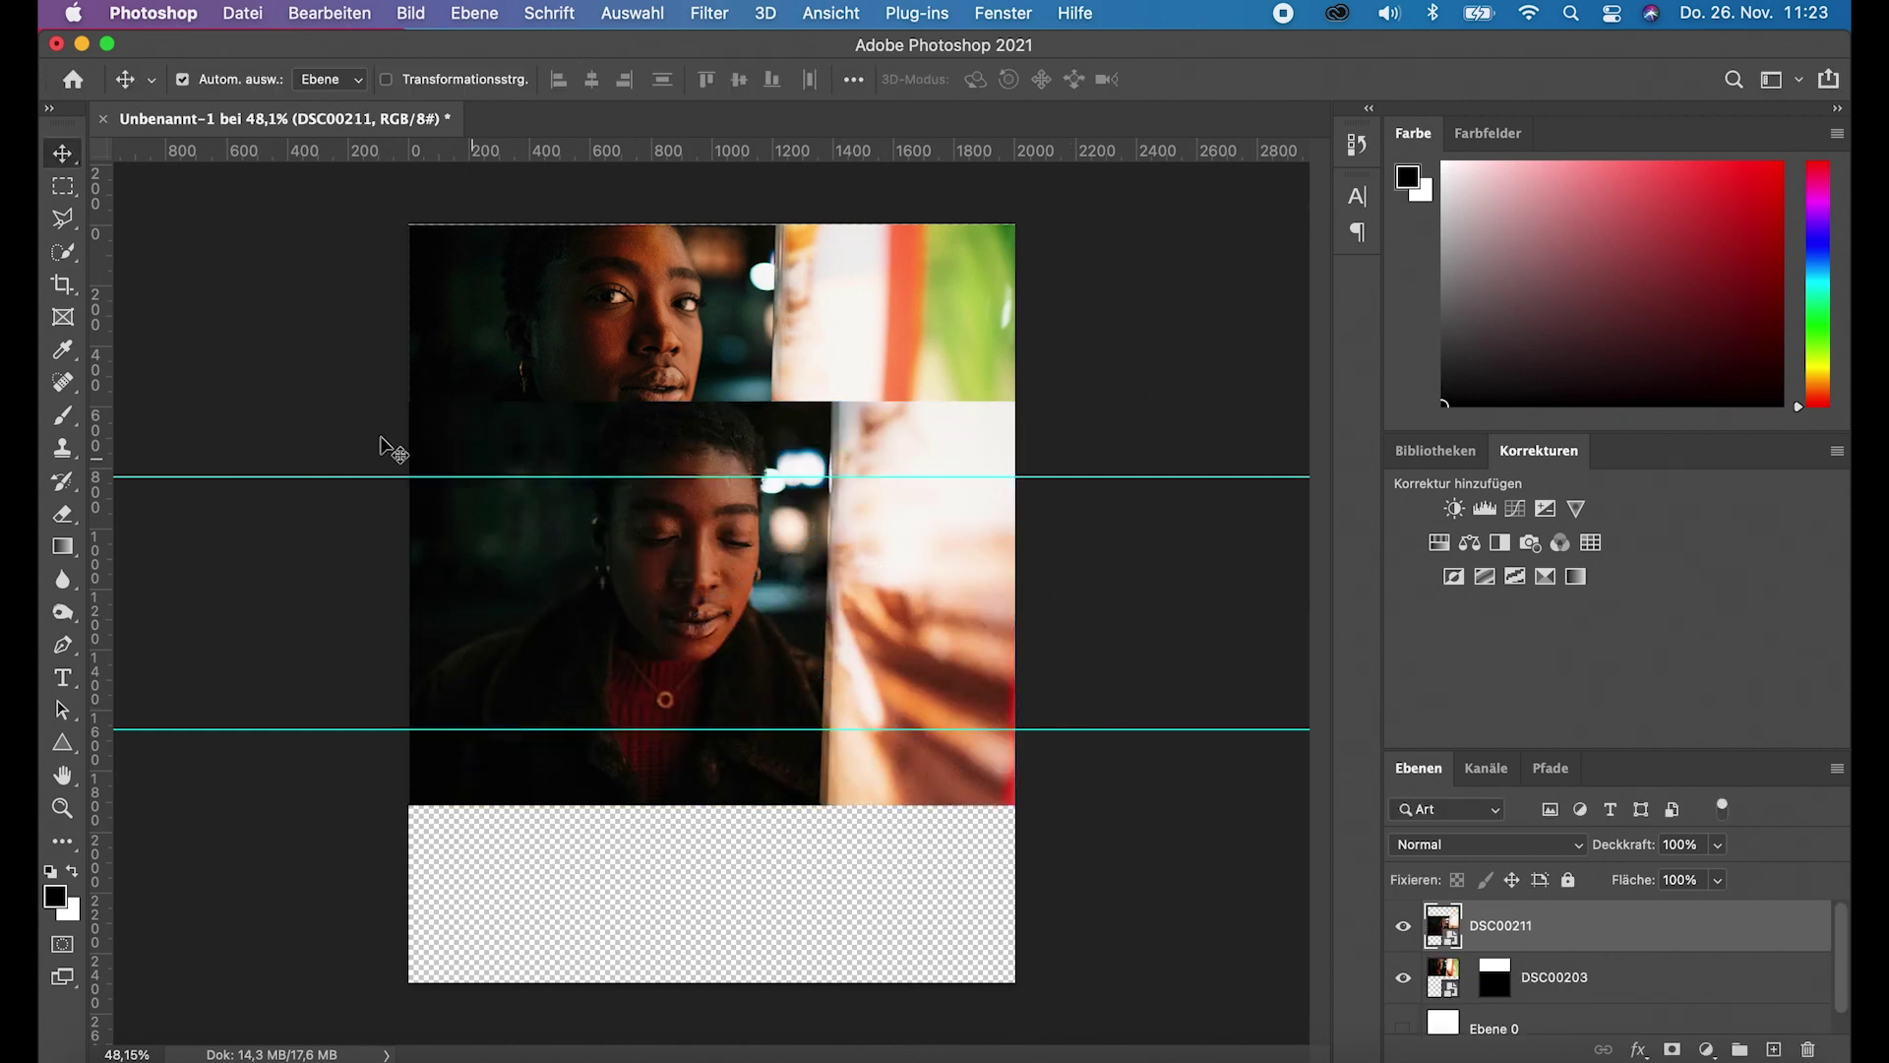
Step: Mask DSC00211 to the band between the guides and shift its image down 250 px
click(63, 186)
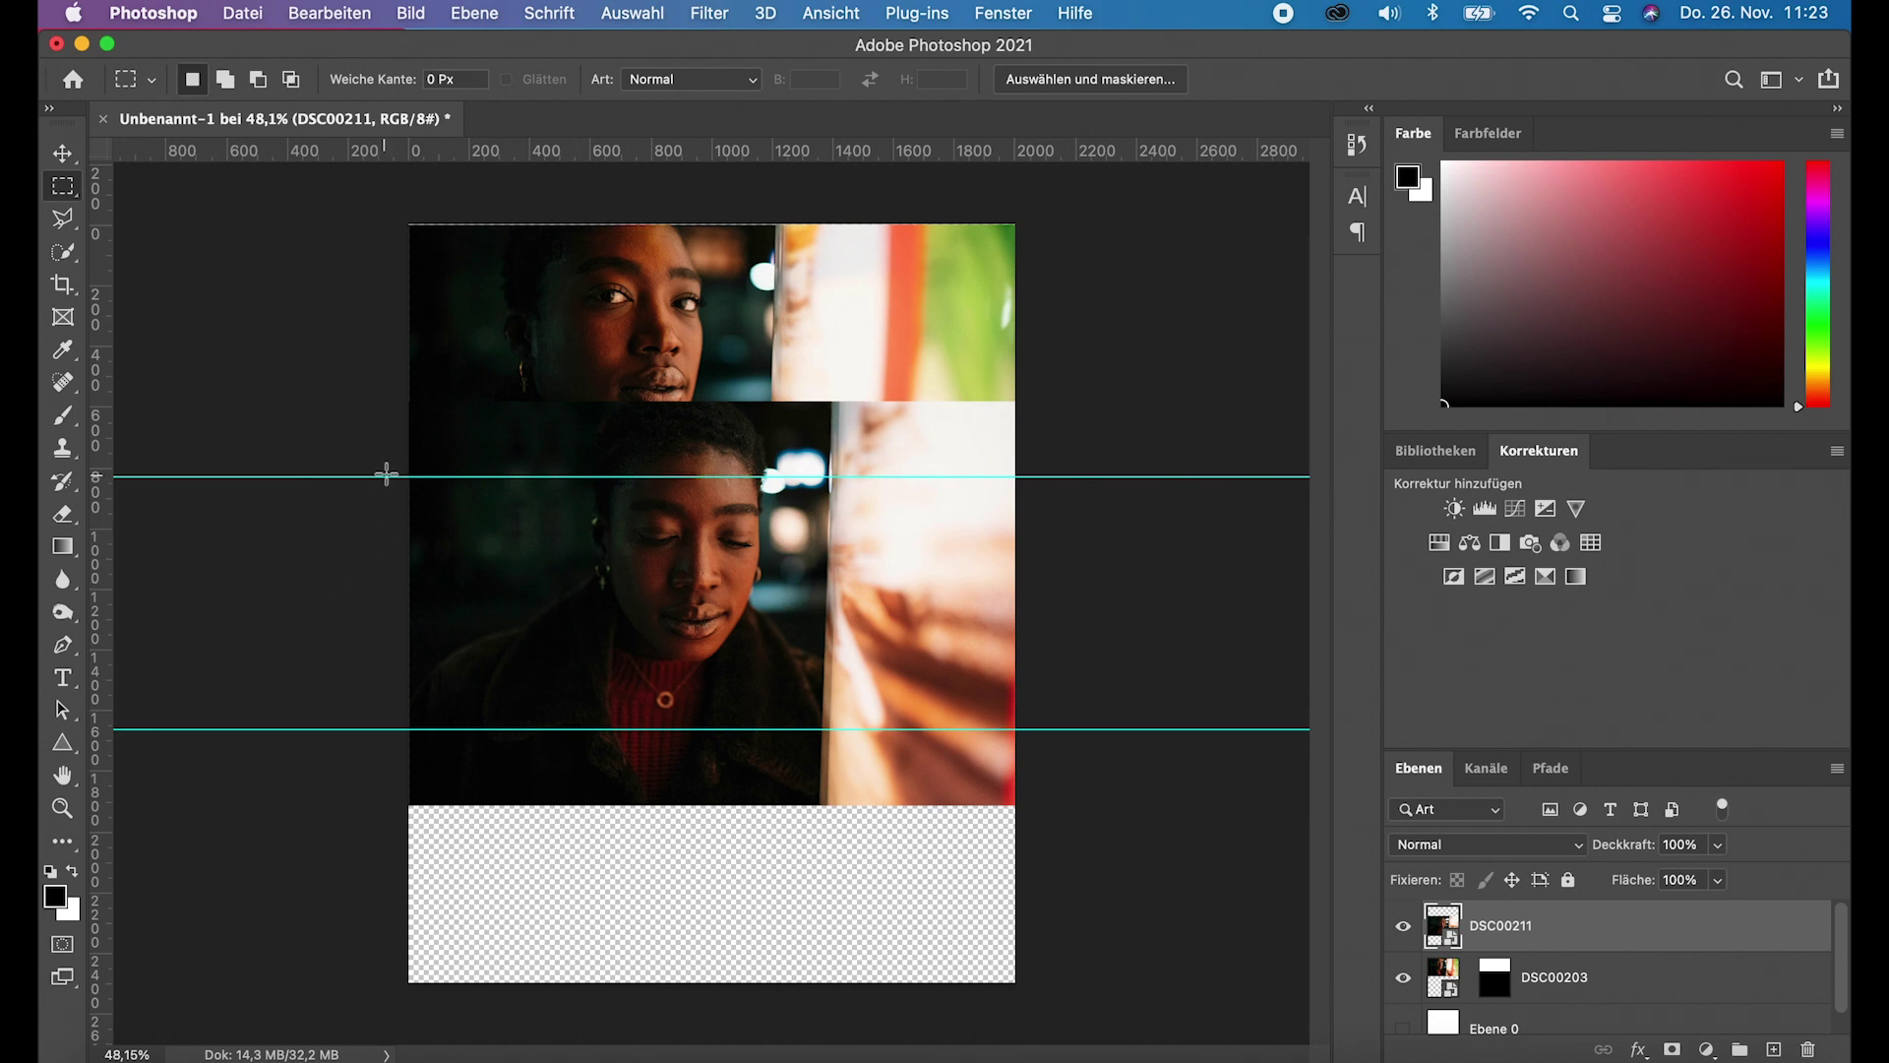
drag(391, 476, 1136, 727)
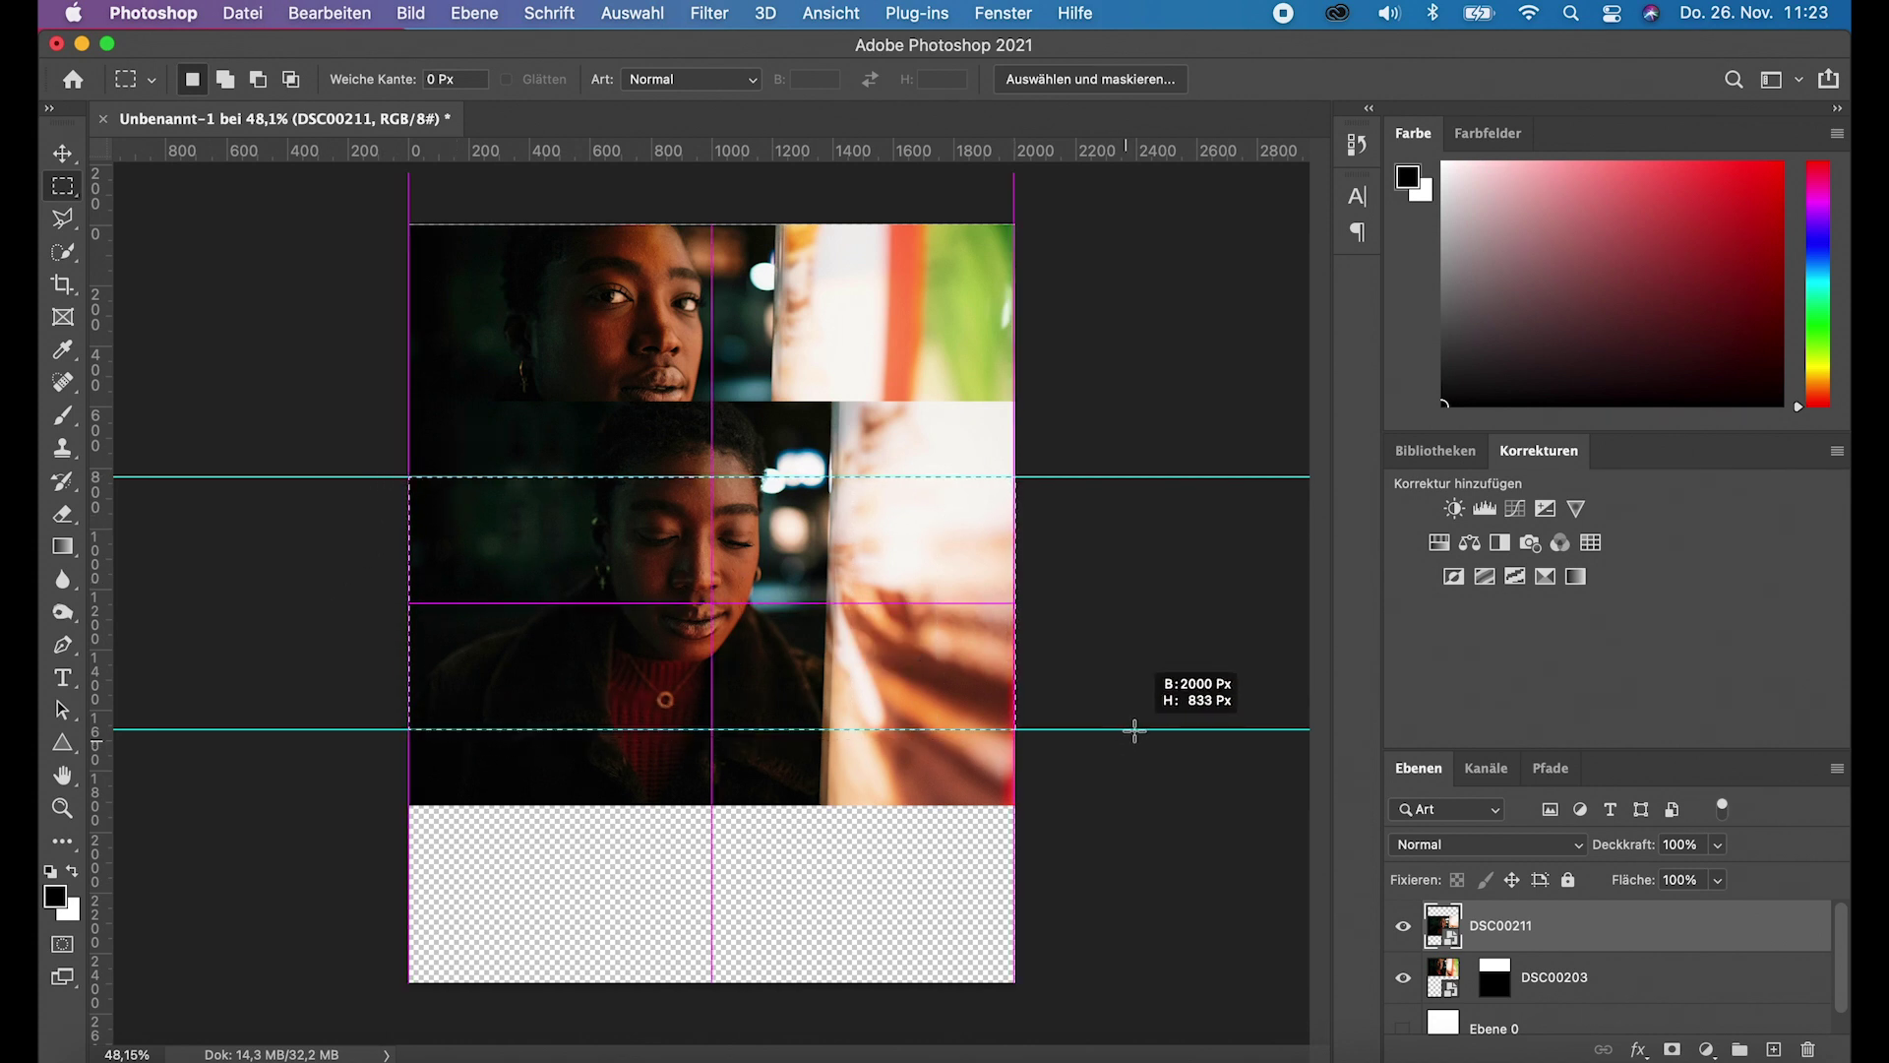
click(1671, 1049)
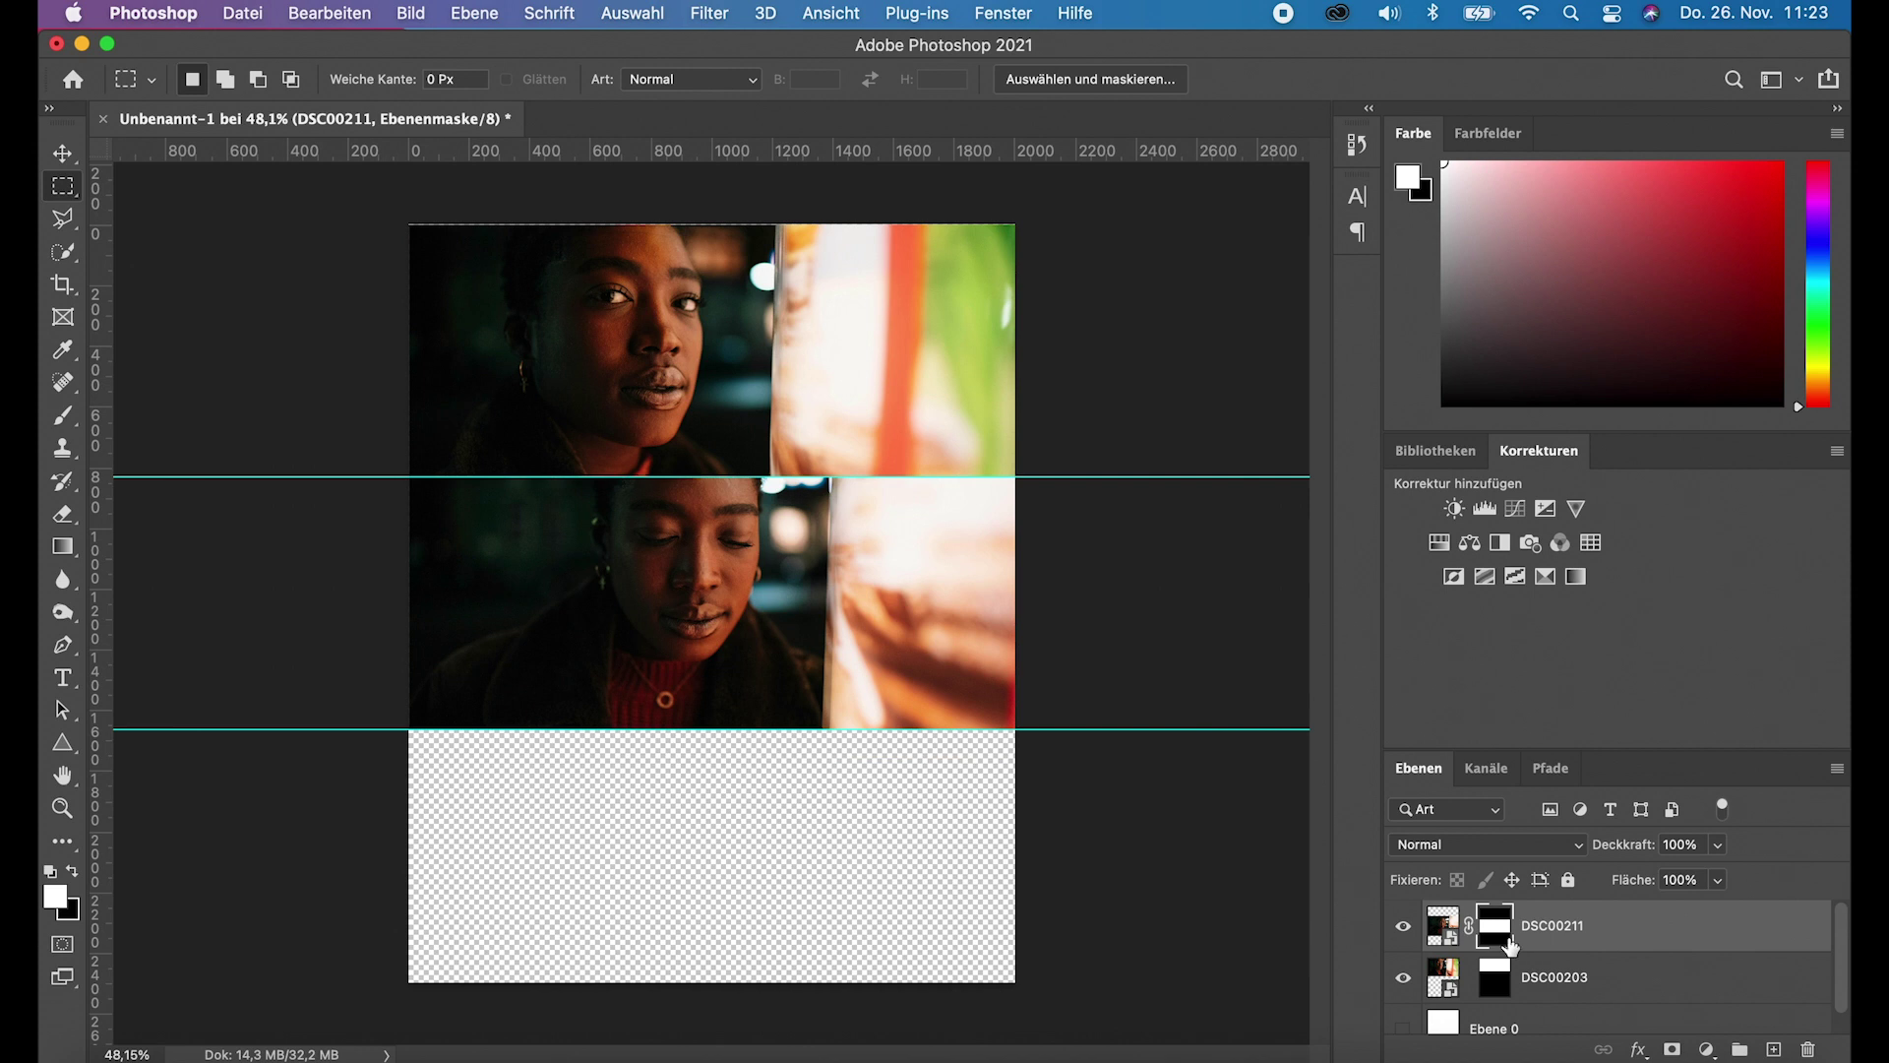
click(1438, 927)
key(v)
mouse_move(835, 540)
mouse_down()
mouse_move(830, 614)
mouse_move(832, 593)
mouse_up()
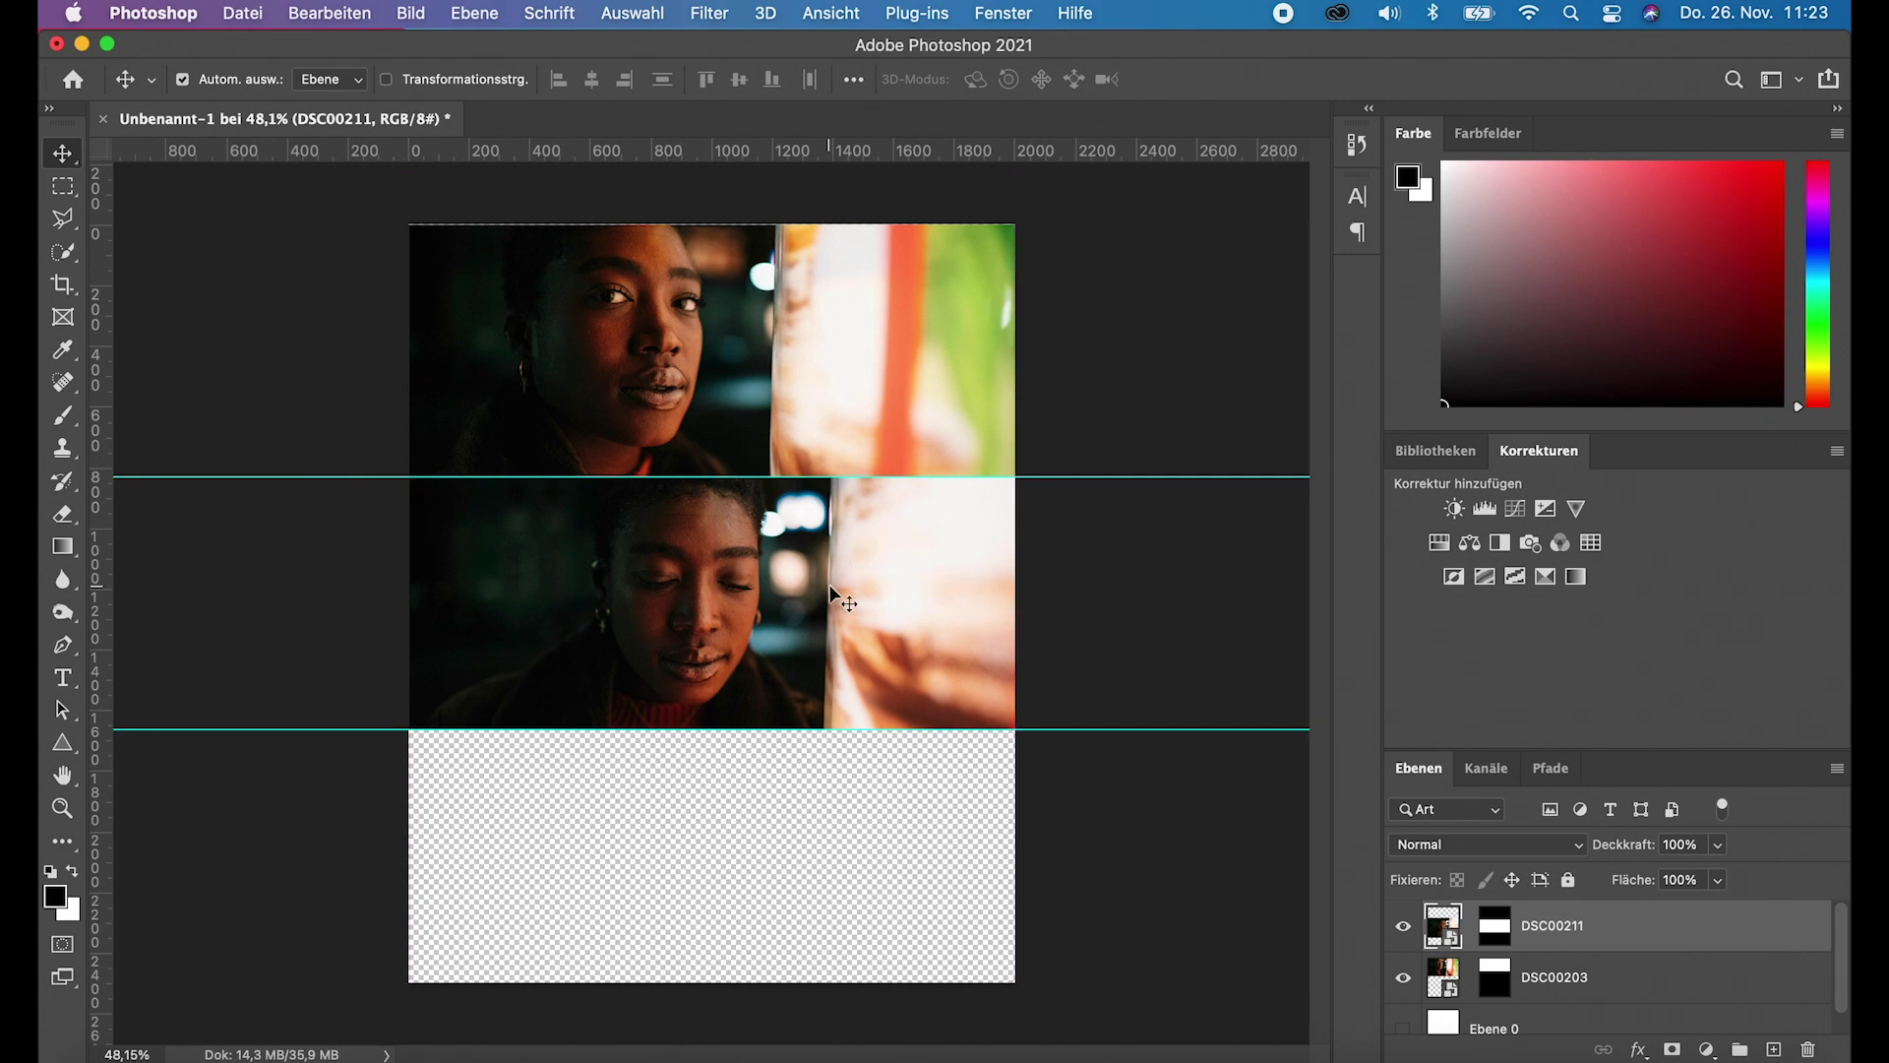
Step: Place and embed DSC00213.jpg, positioned in the bottom third of the canvas
click(242, 13)
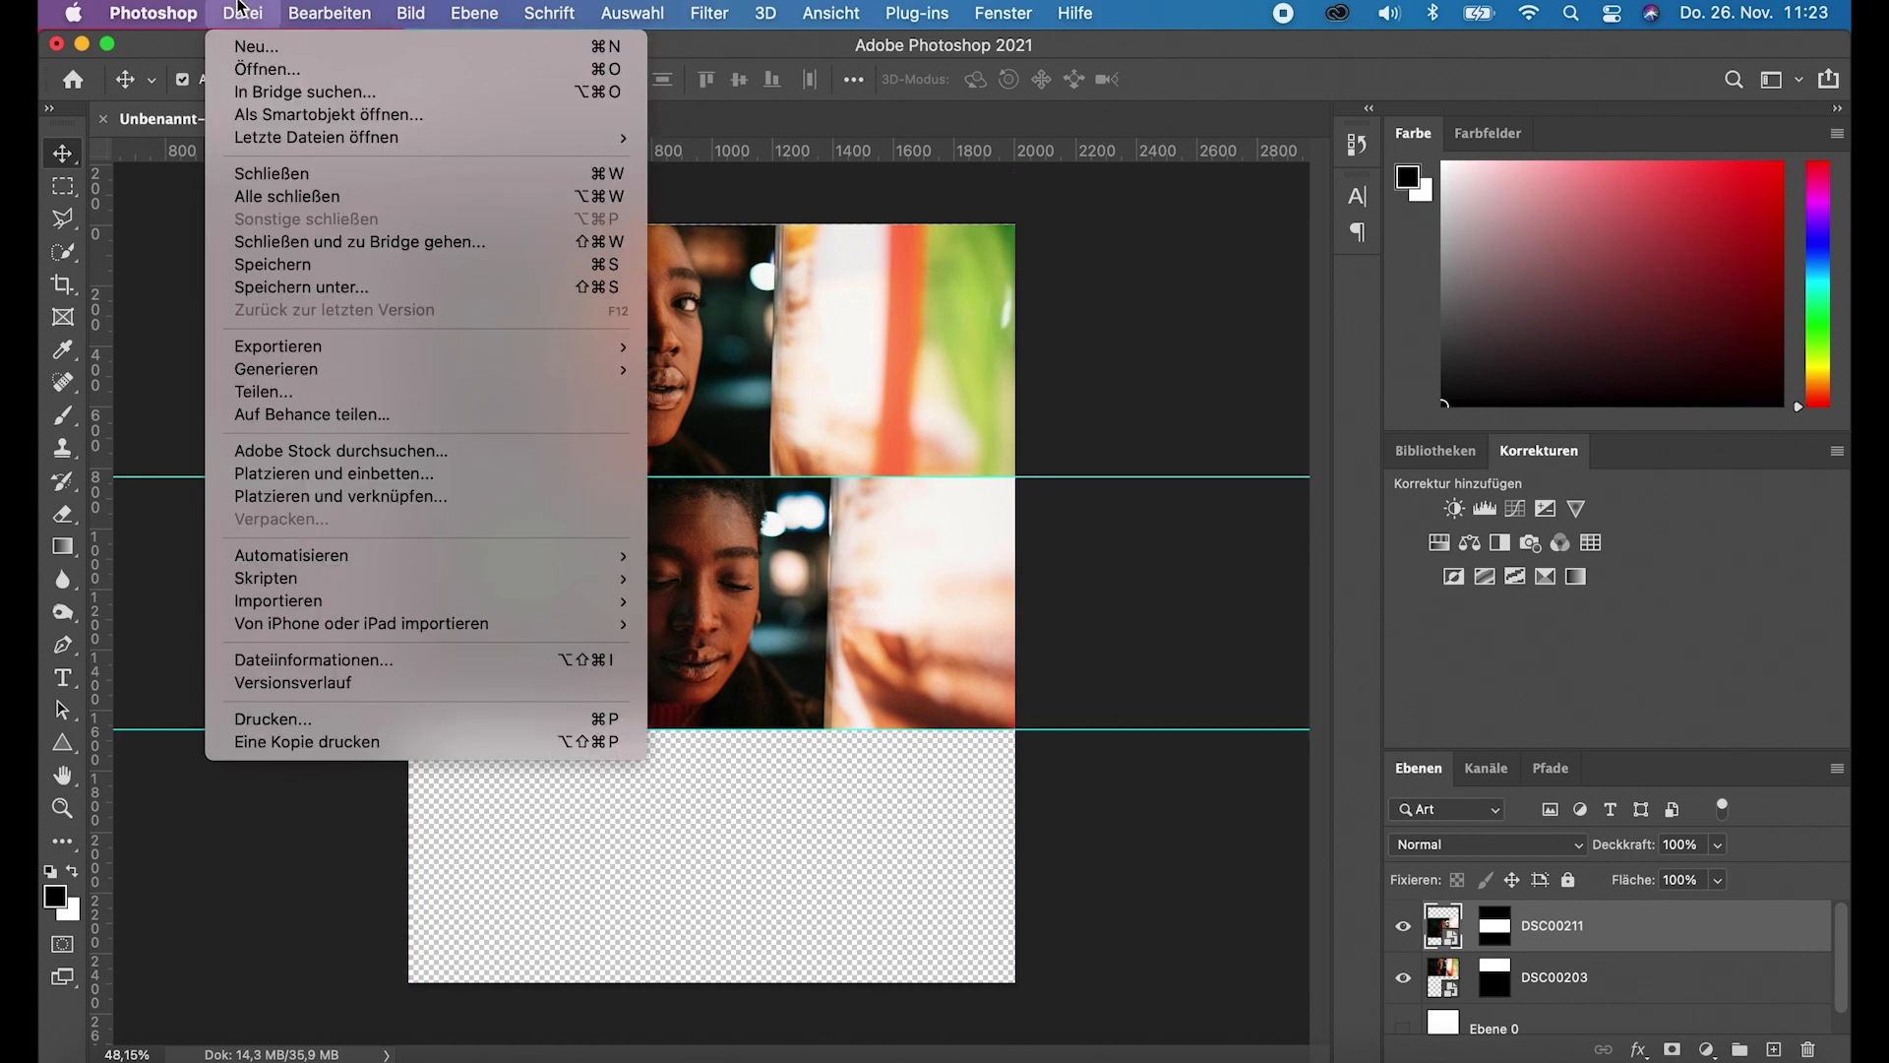
click(307, 468)
scroll(787, 393, down, 3)
scroll(809, 376, down, 10)
scroll(809, 376, up, 3)
scroll(809, 376, up, 2)
click(799, 298)
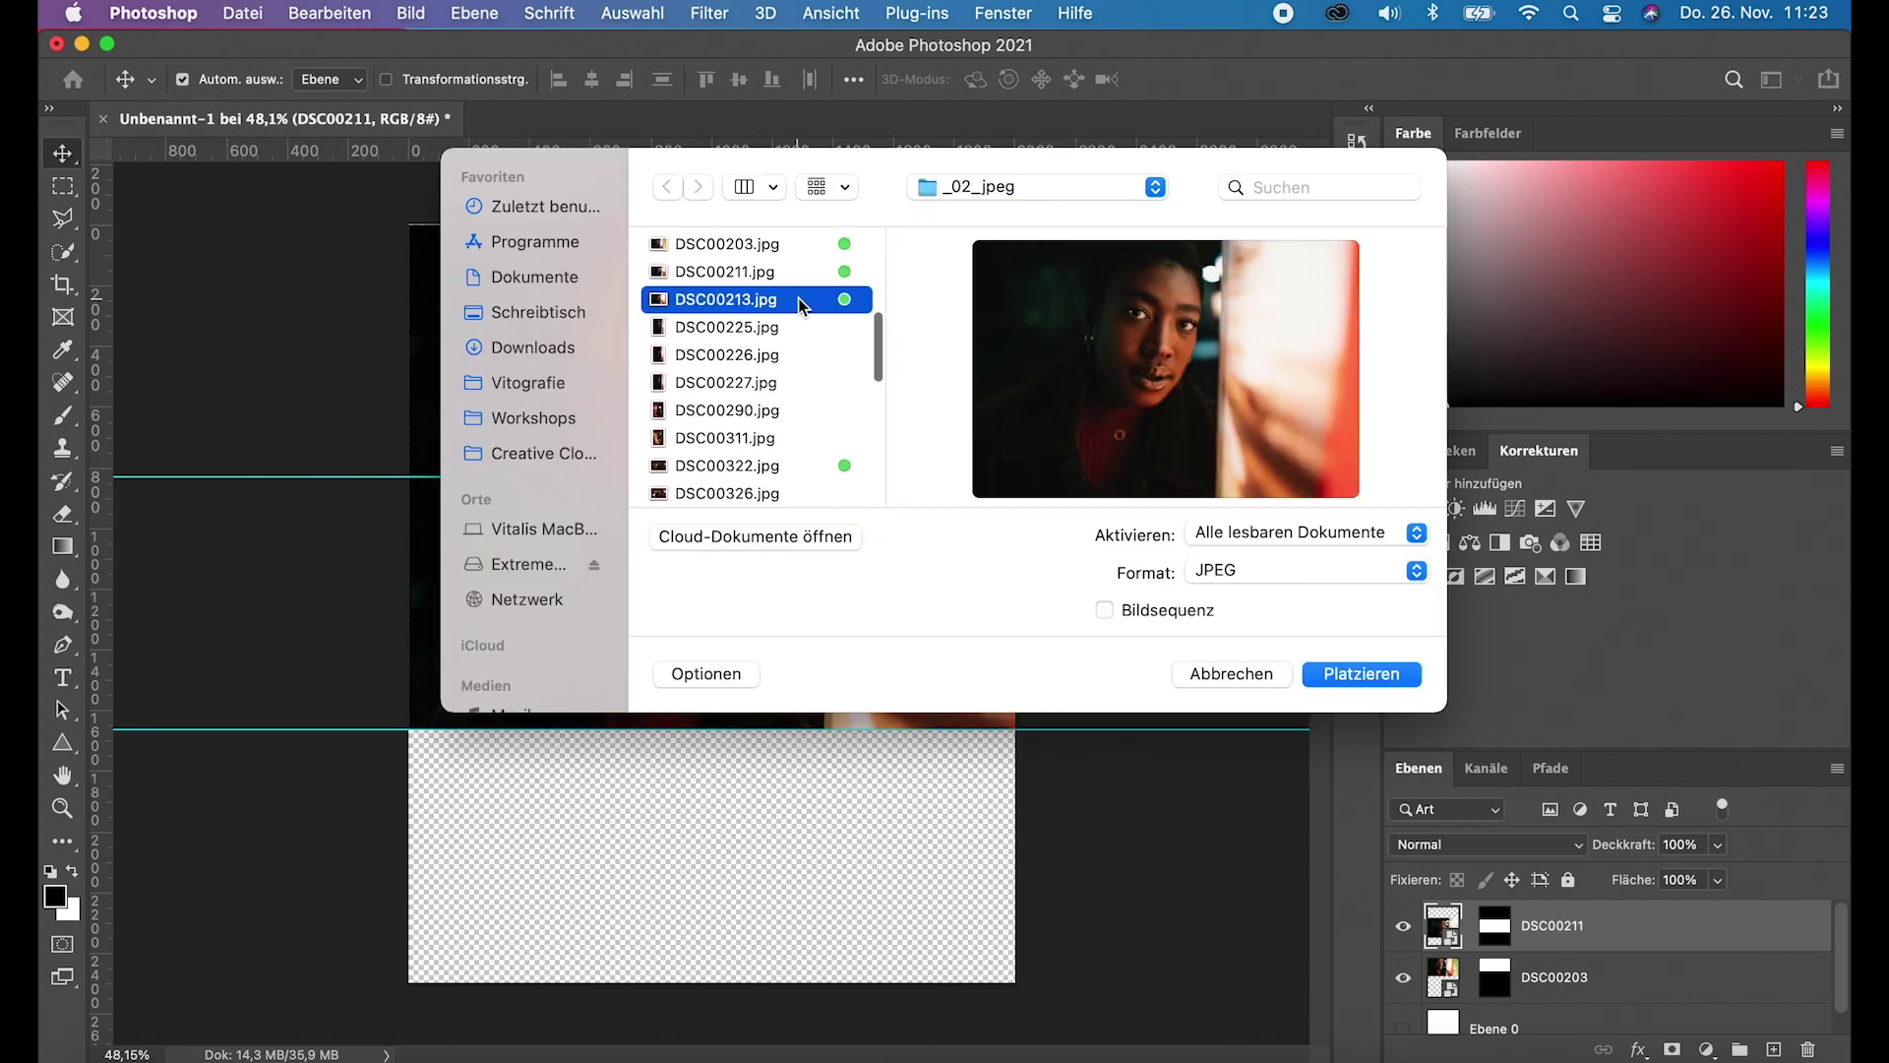
double_click(799, 298)
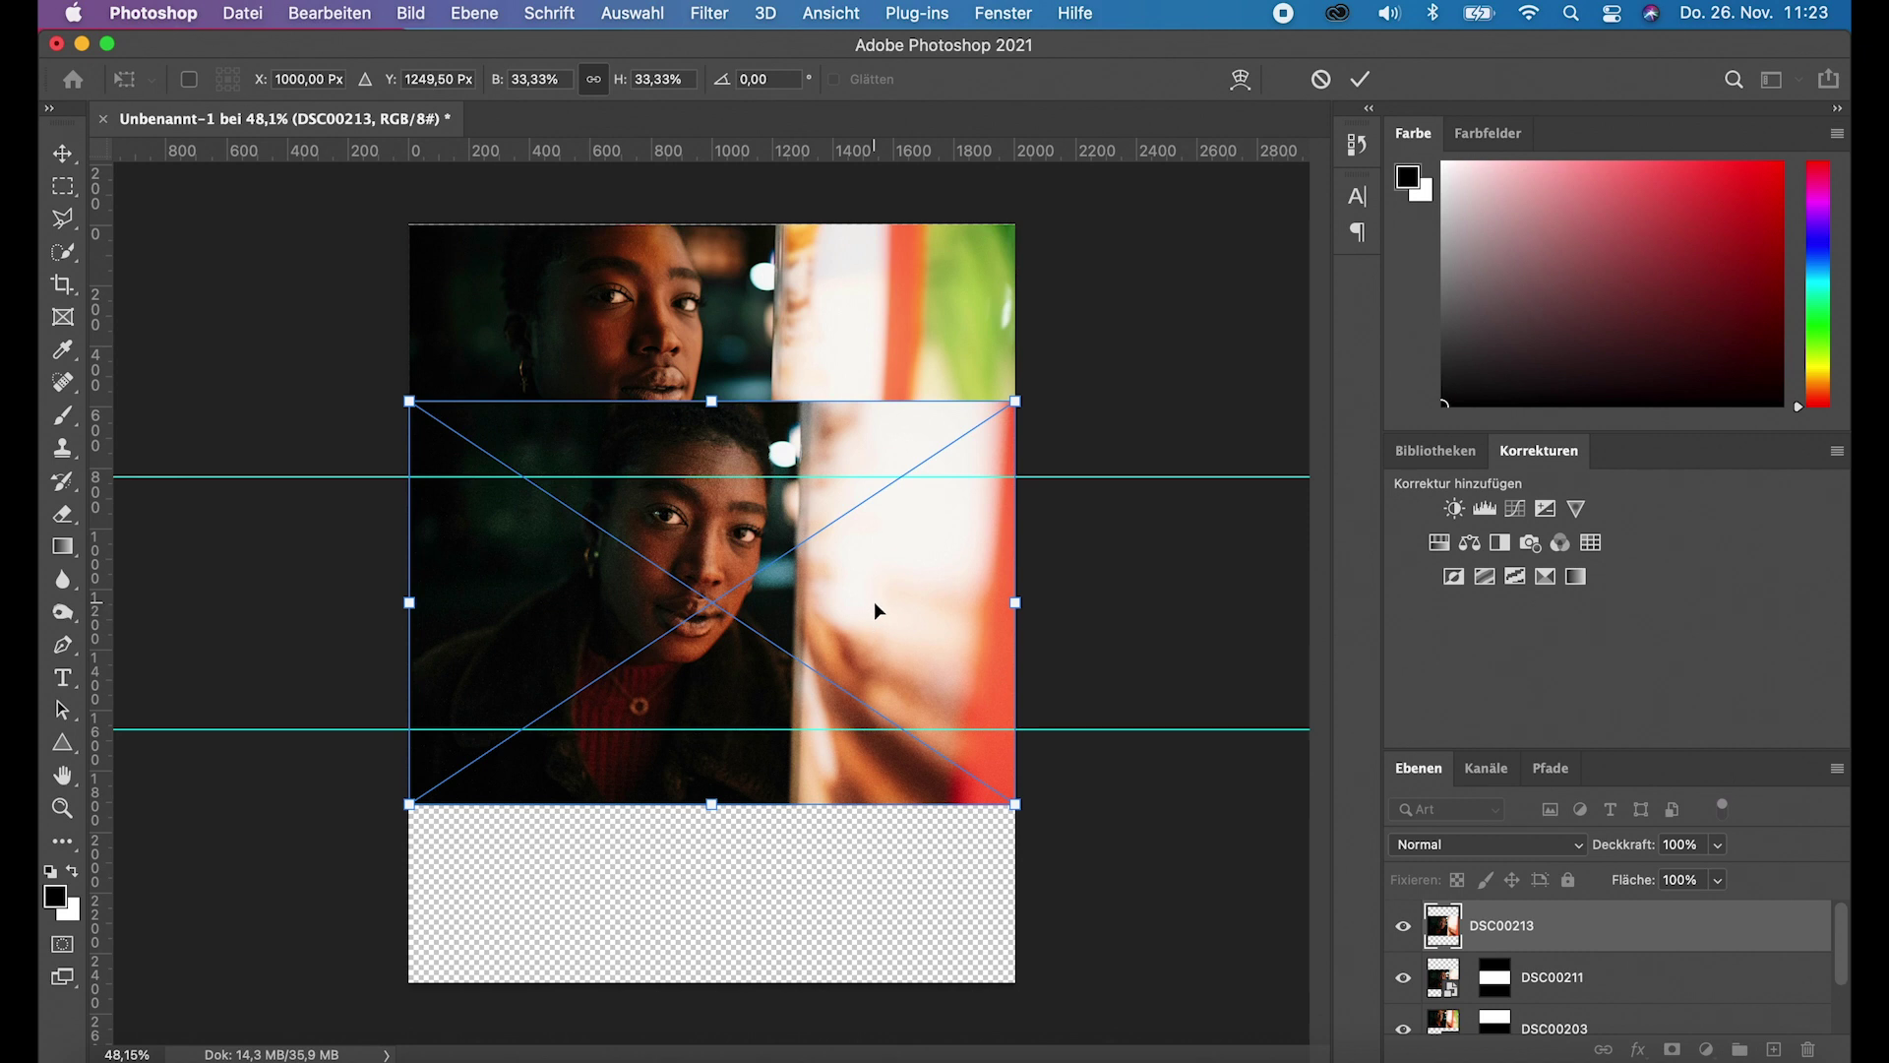
drag(873, 602, 858, 885)
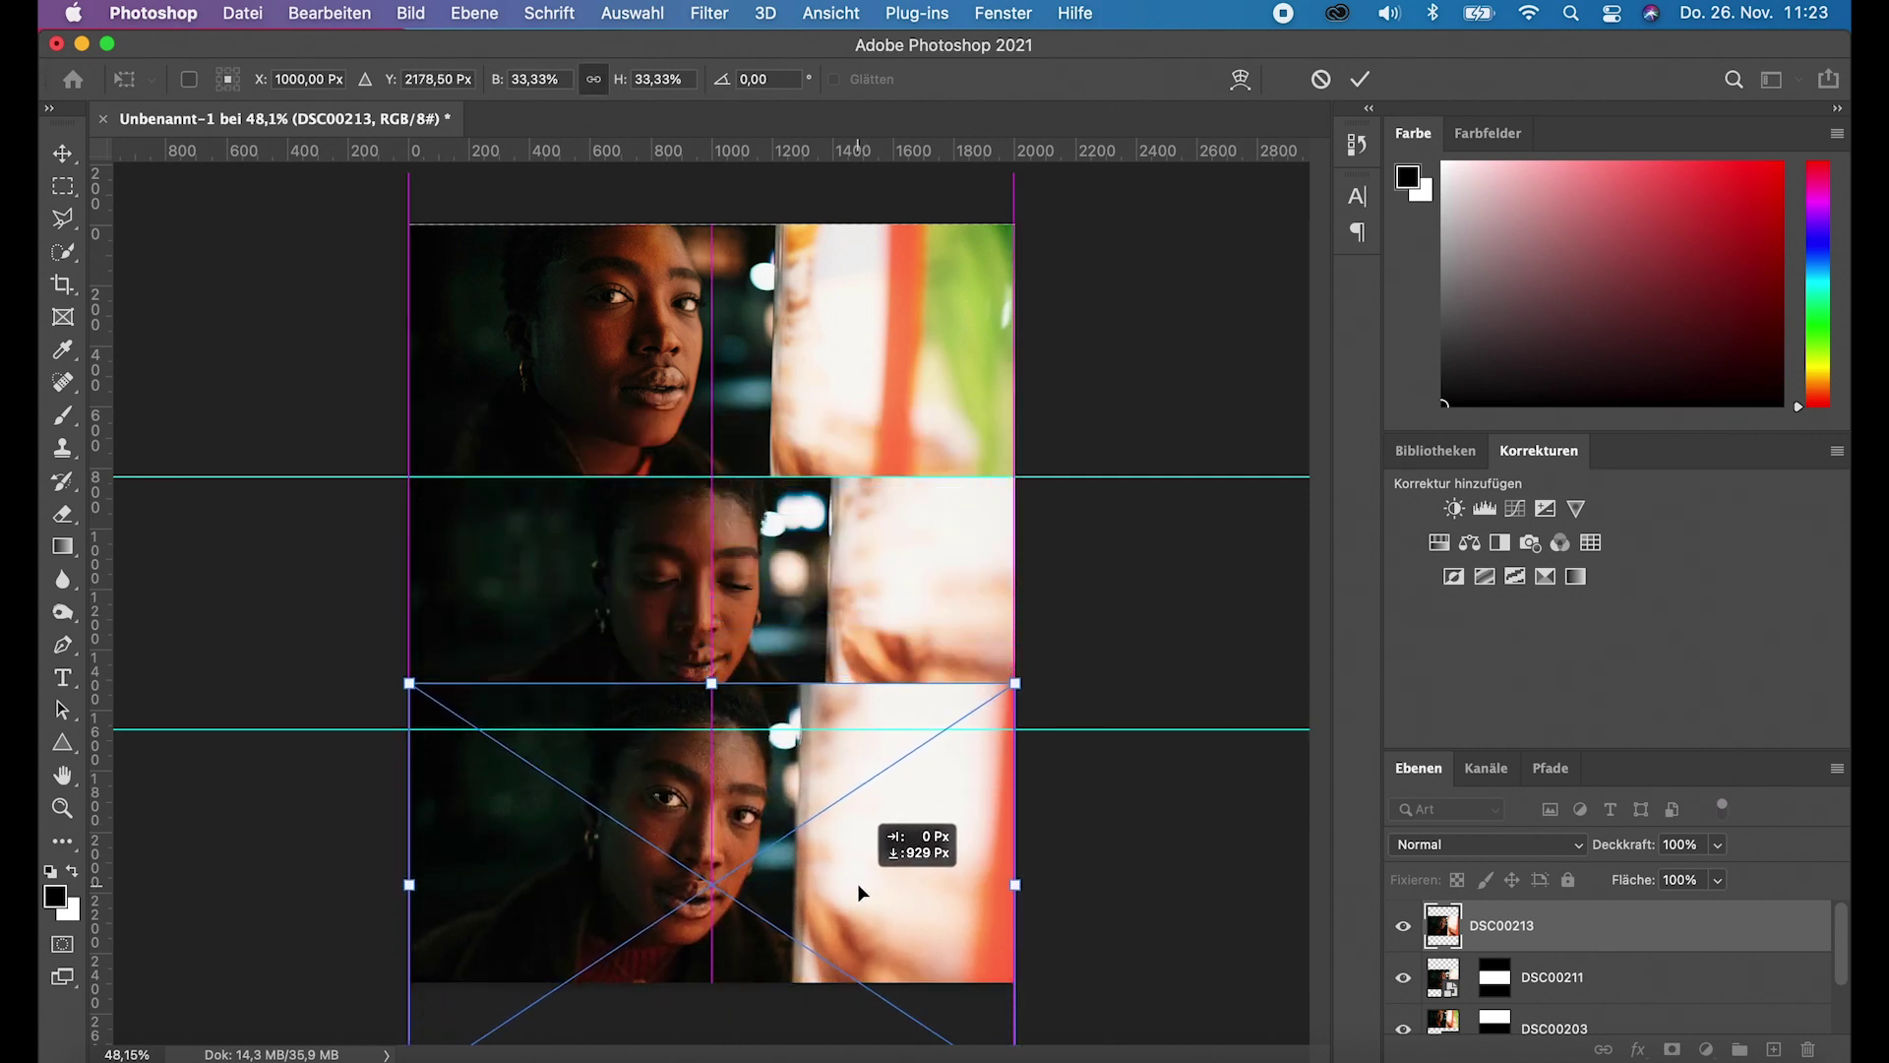
key(Return)
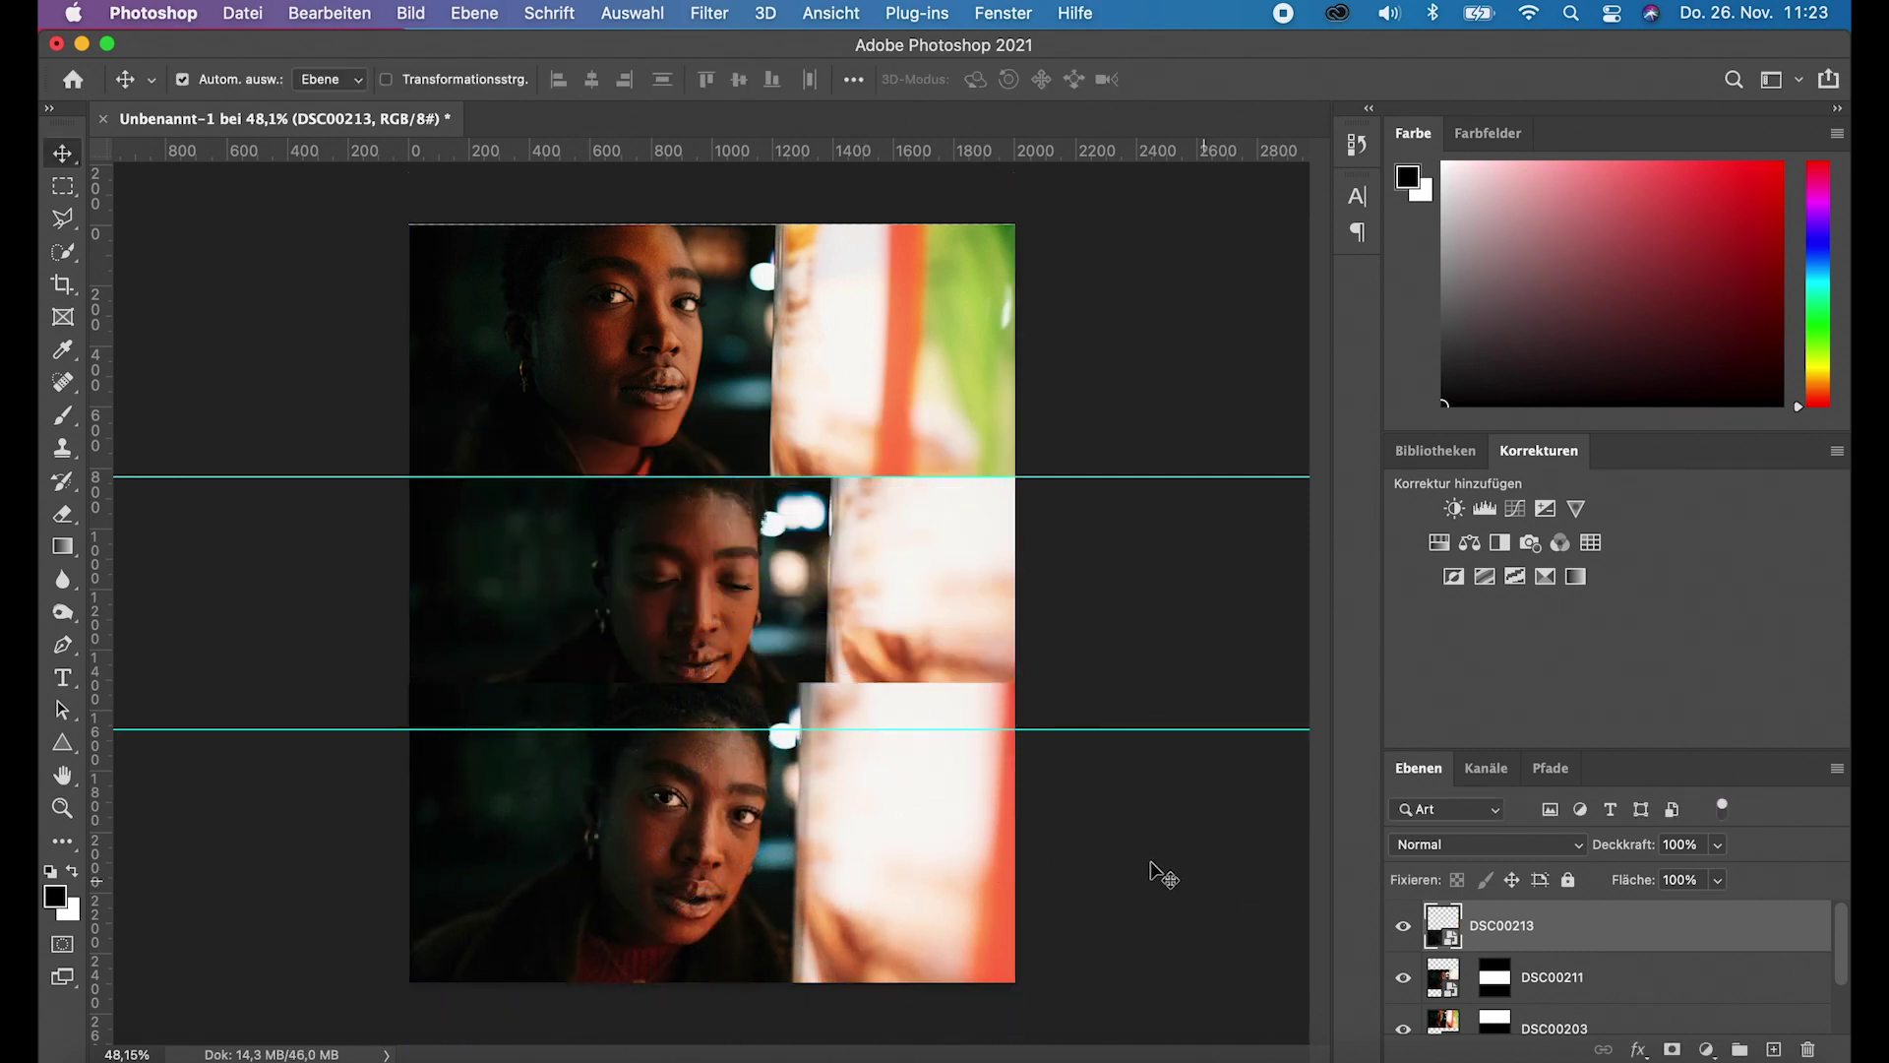
Step: Mask DSC00213 to the bottom third below the lower guide, undoing a trial nudge
click(62, 186)
drag(410, 729, 1130, 1017)
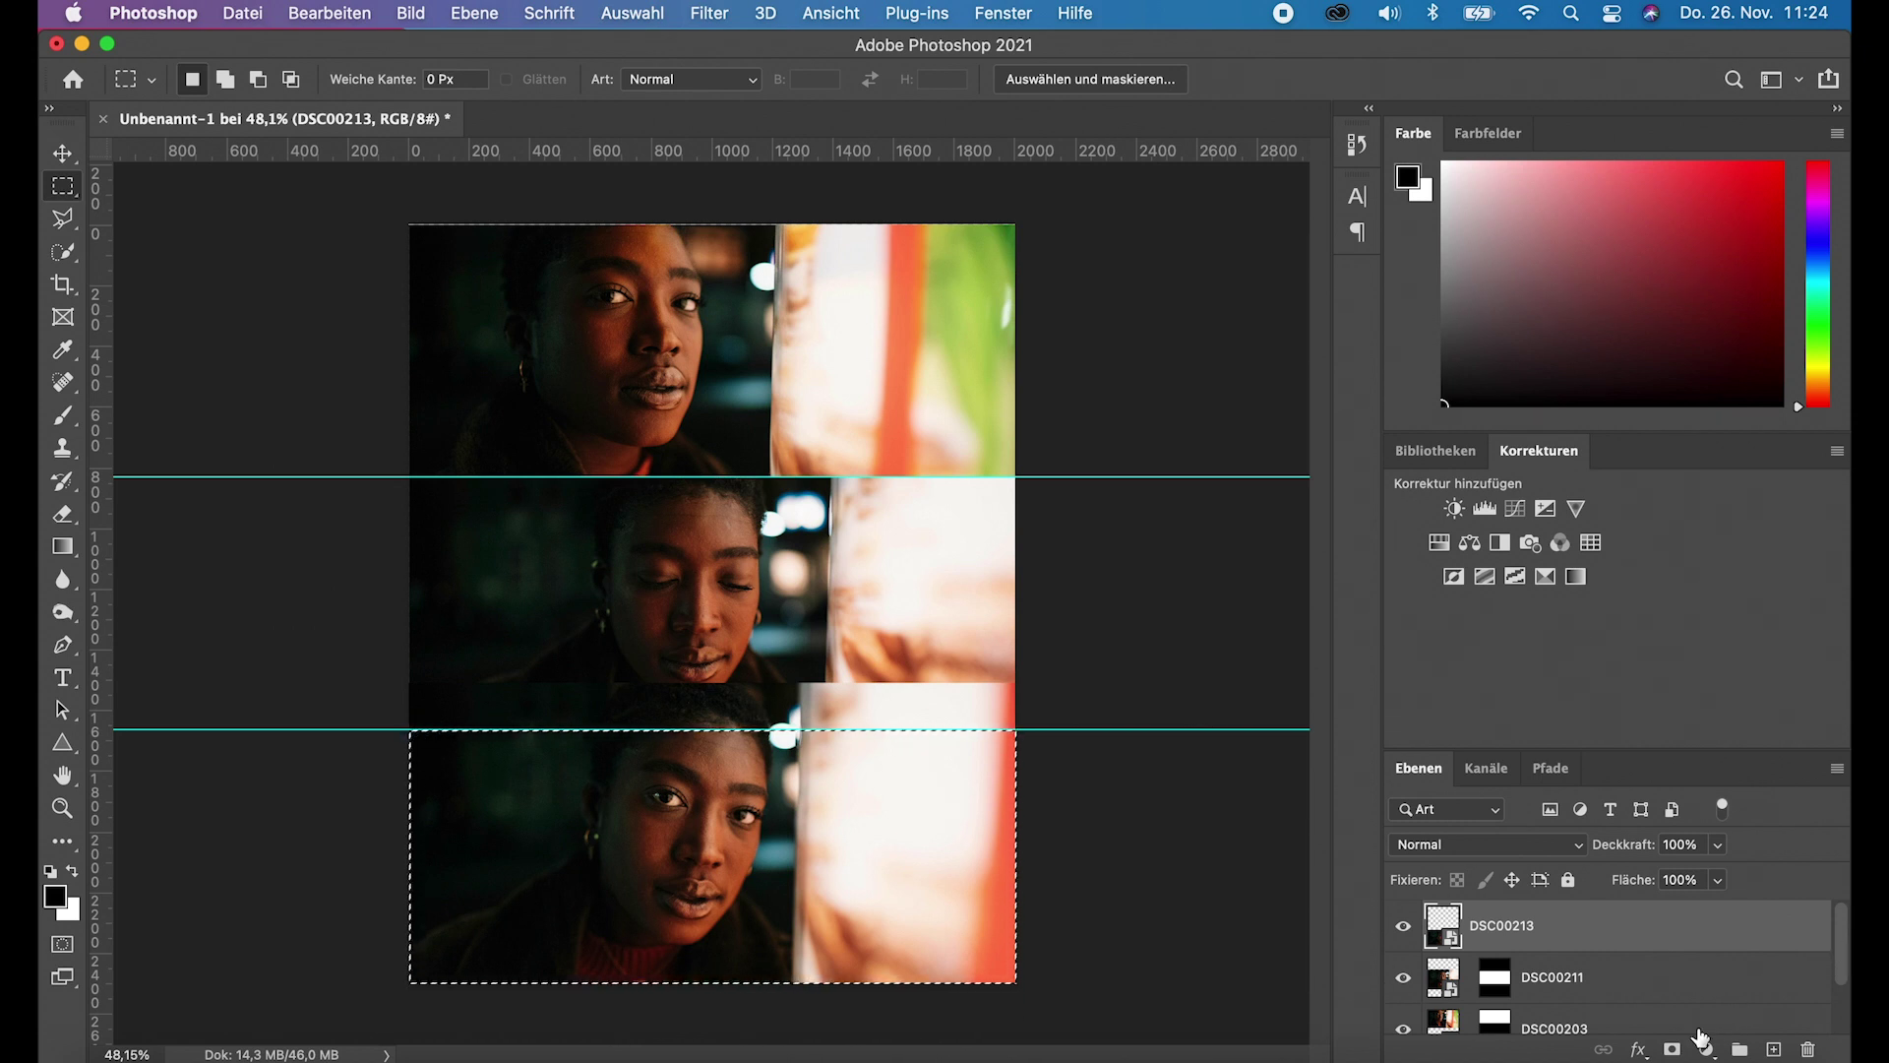
click(1671, 1049)
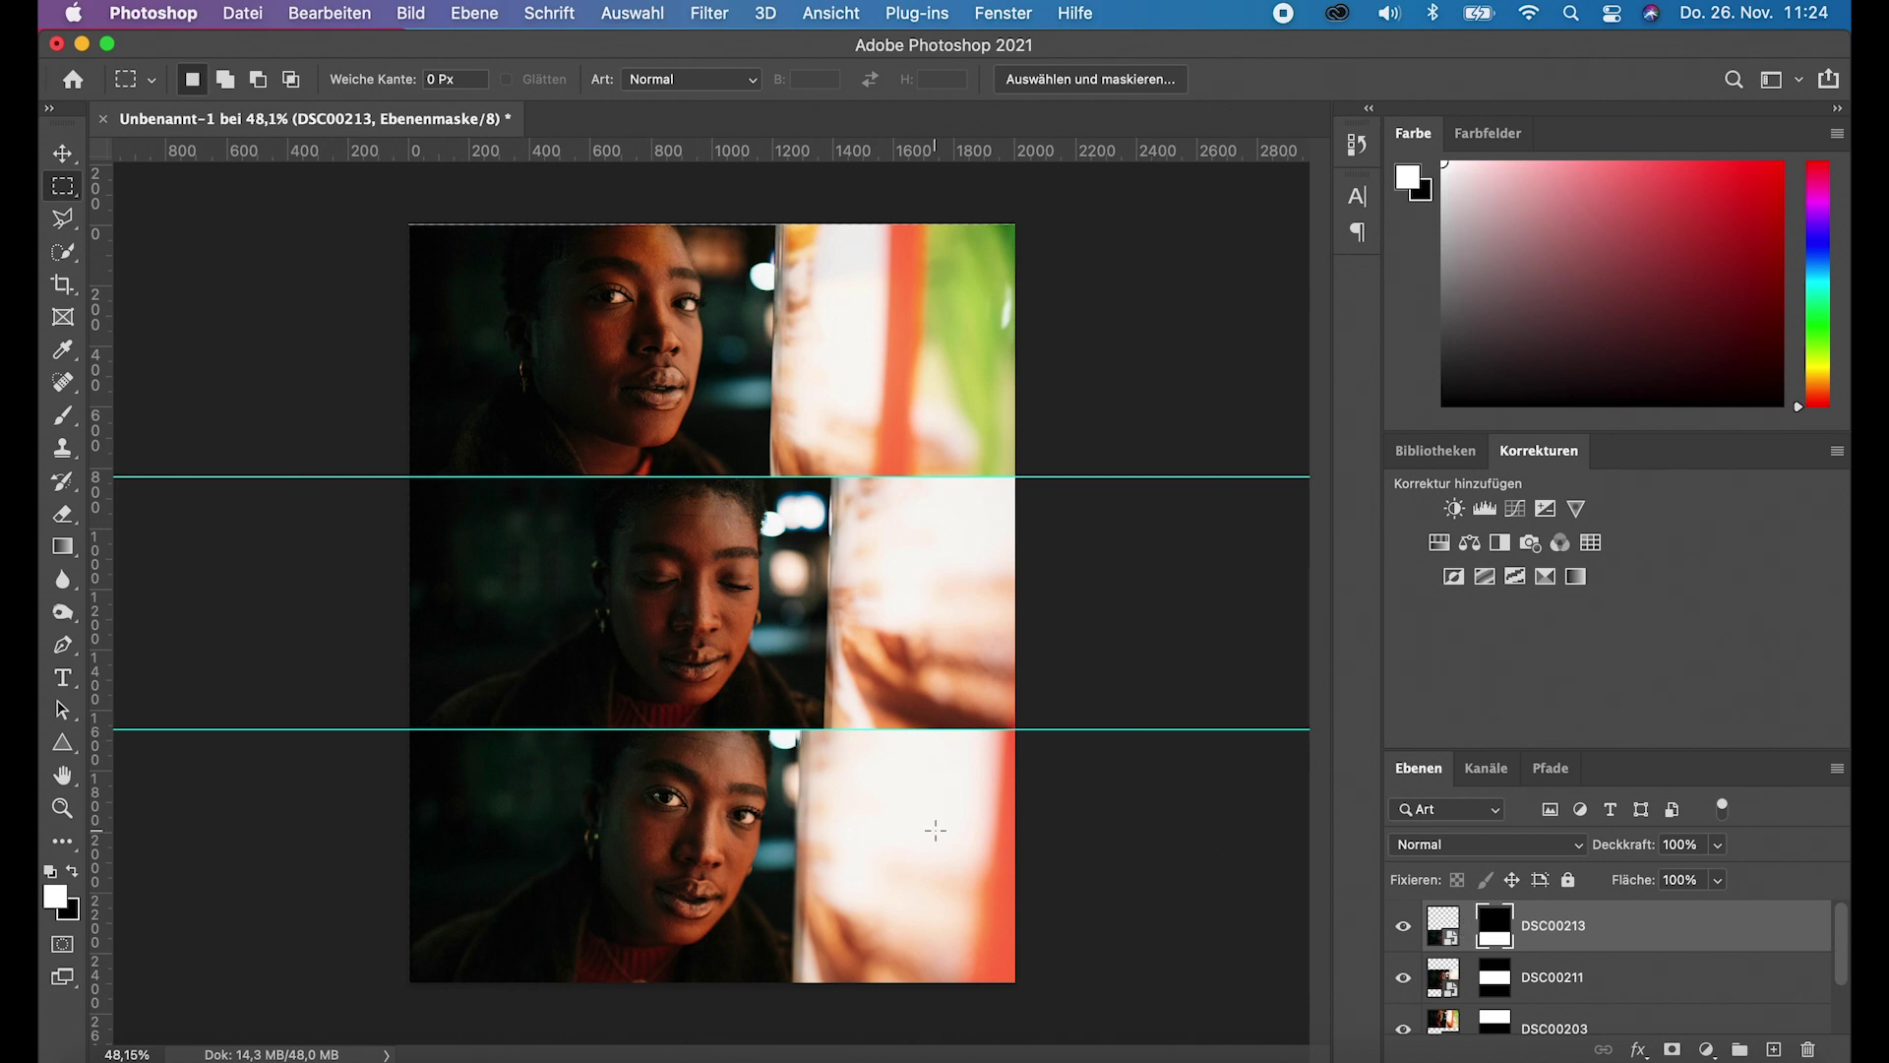
key(v)
drag(846, 851, 843, 873)
key(super+z)
Step: Move the bottom portrait up 61 px and the middle one up 142 px, then hide guides
click(1438, 922)
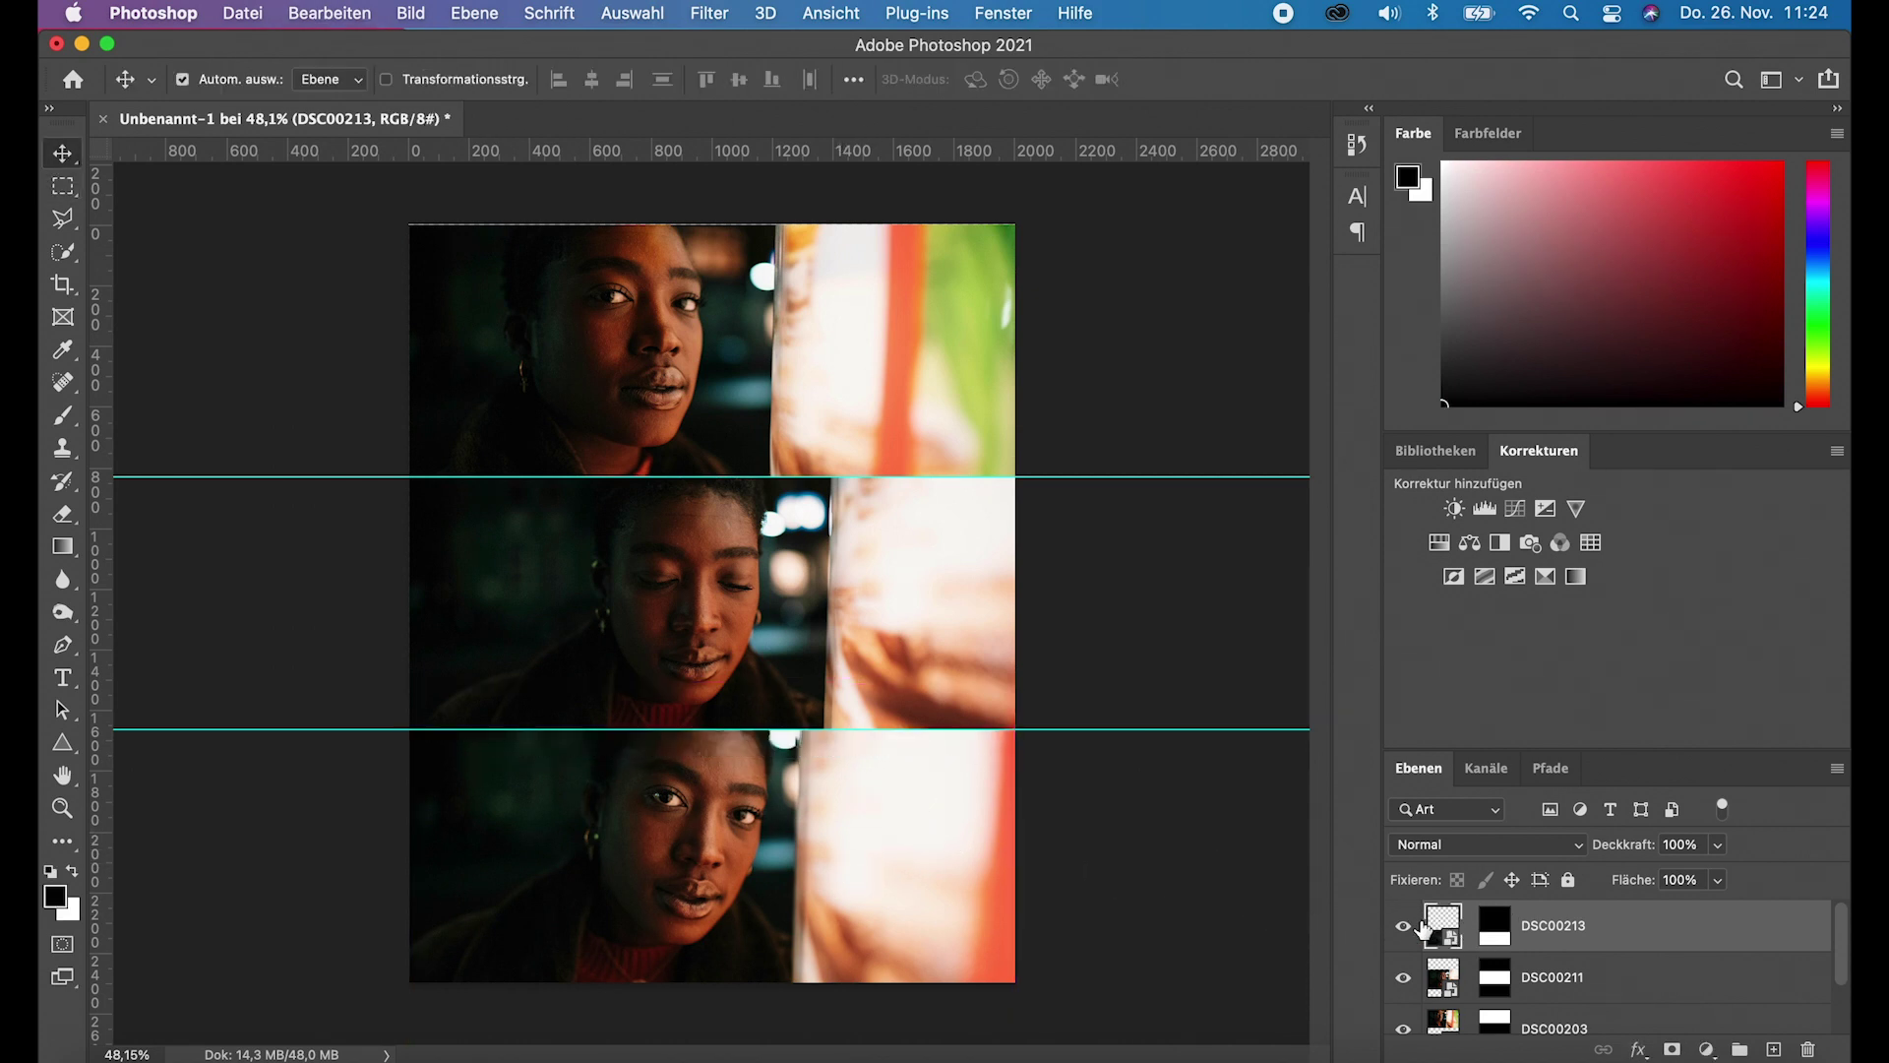
drag(716, 871, 722, 862)
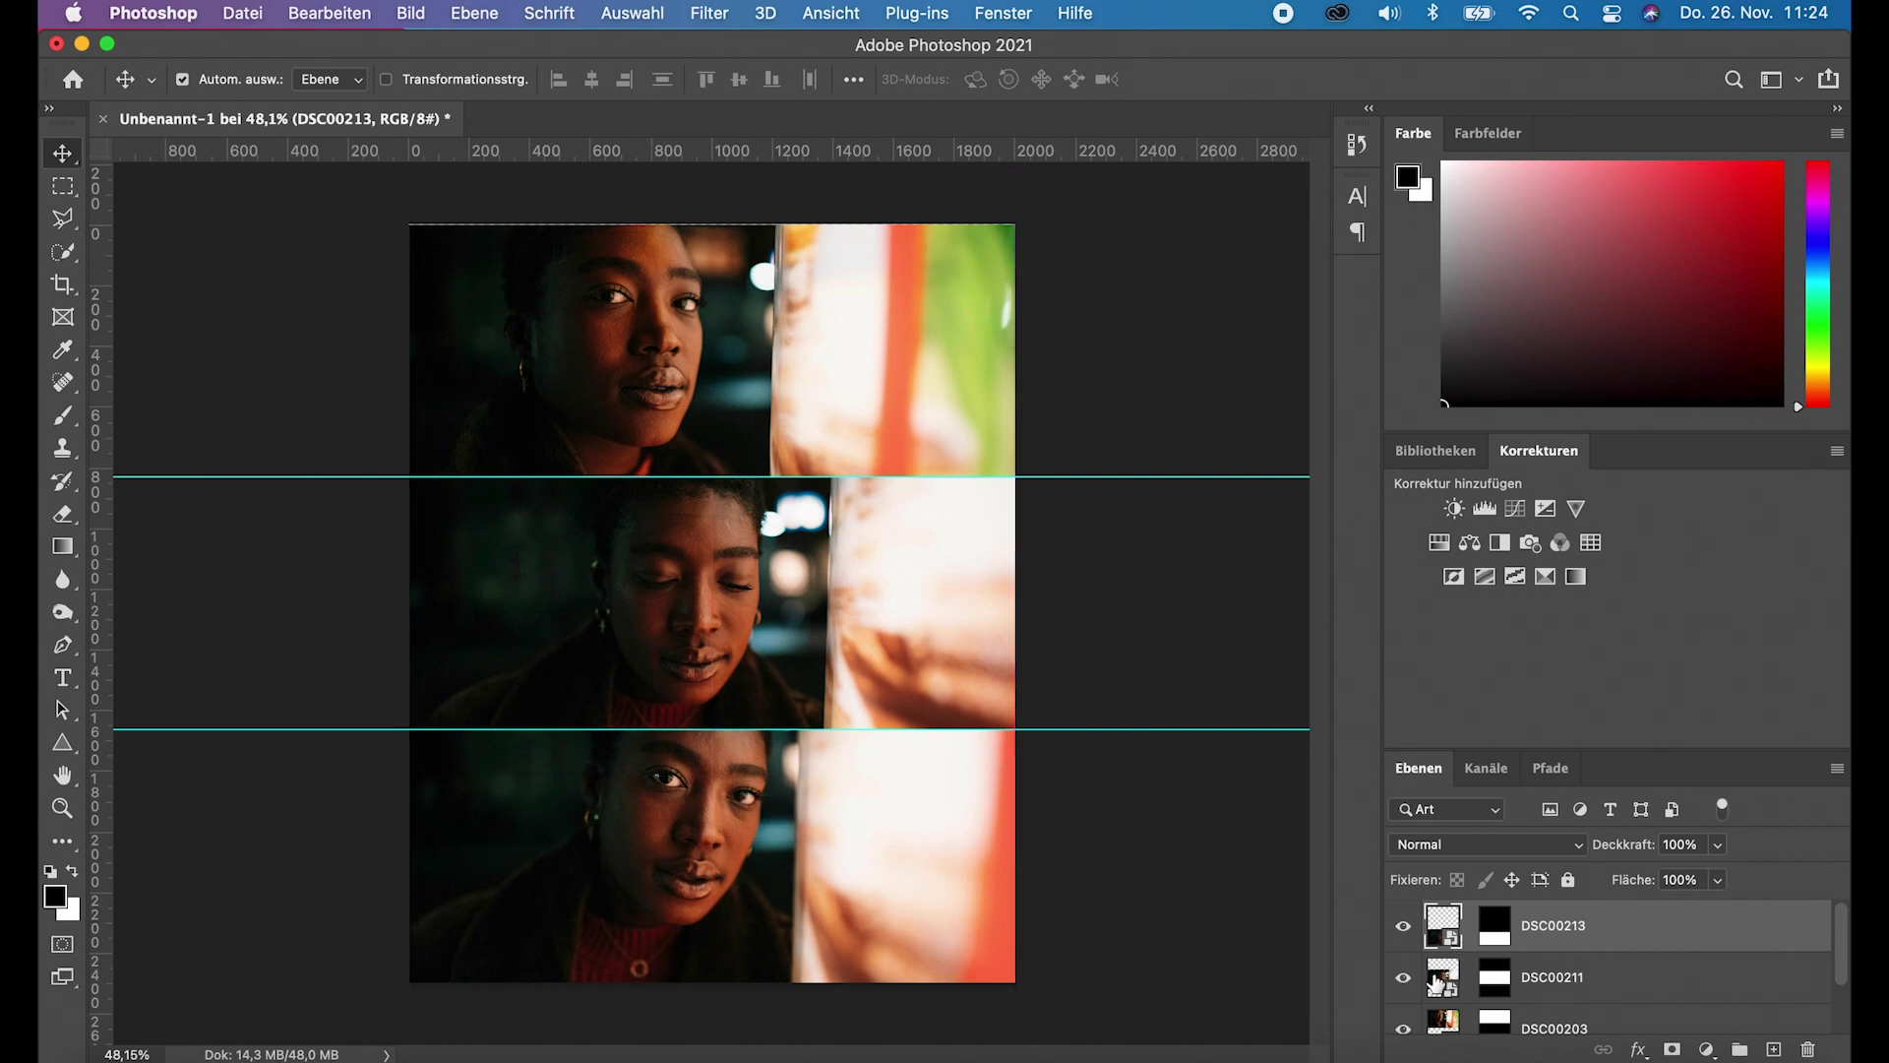
click(1446, 980)
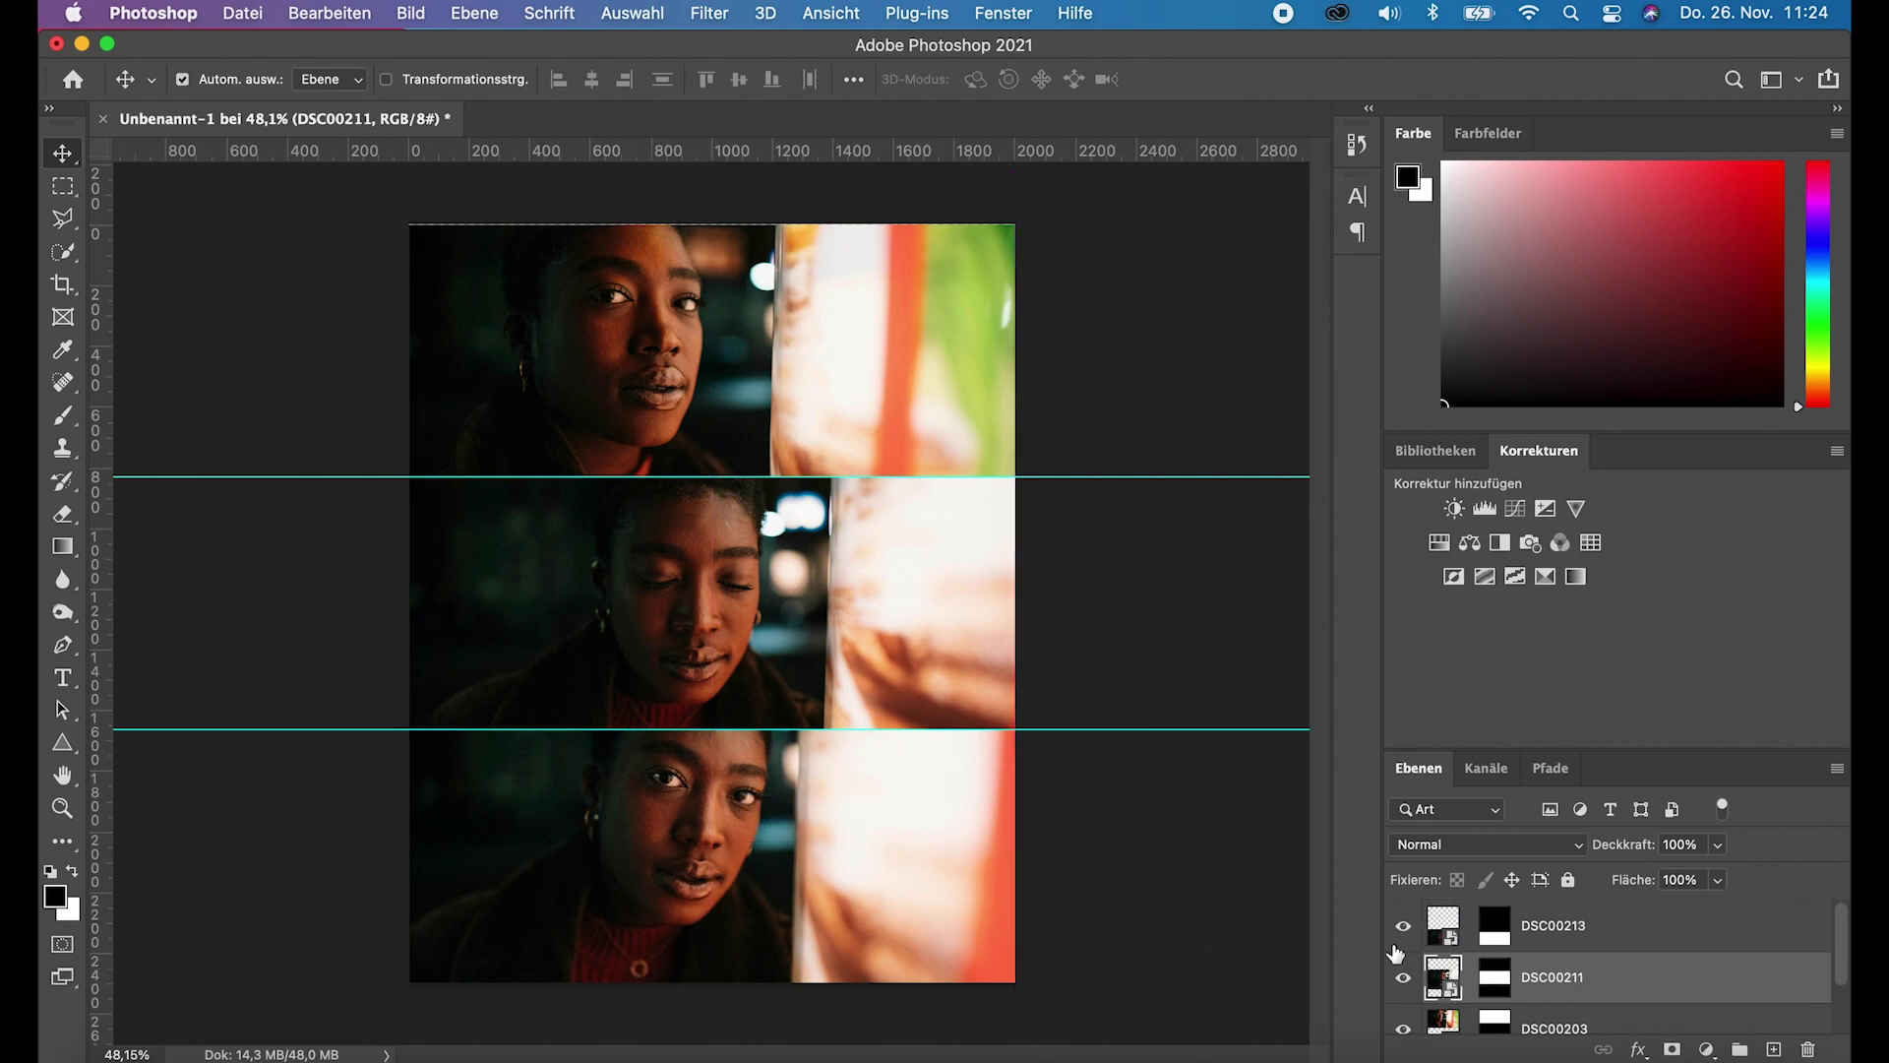
drag(724, 635, 725, 582)
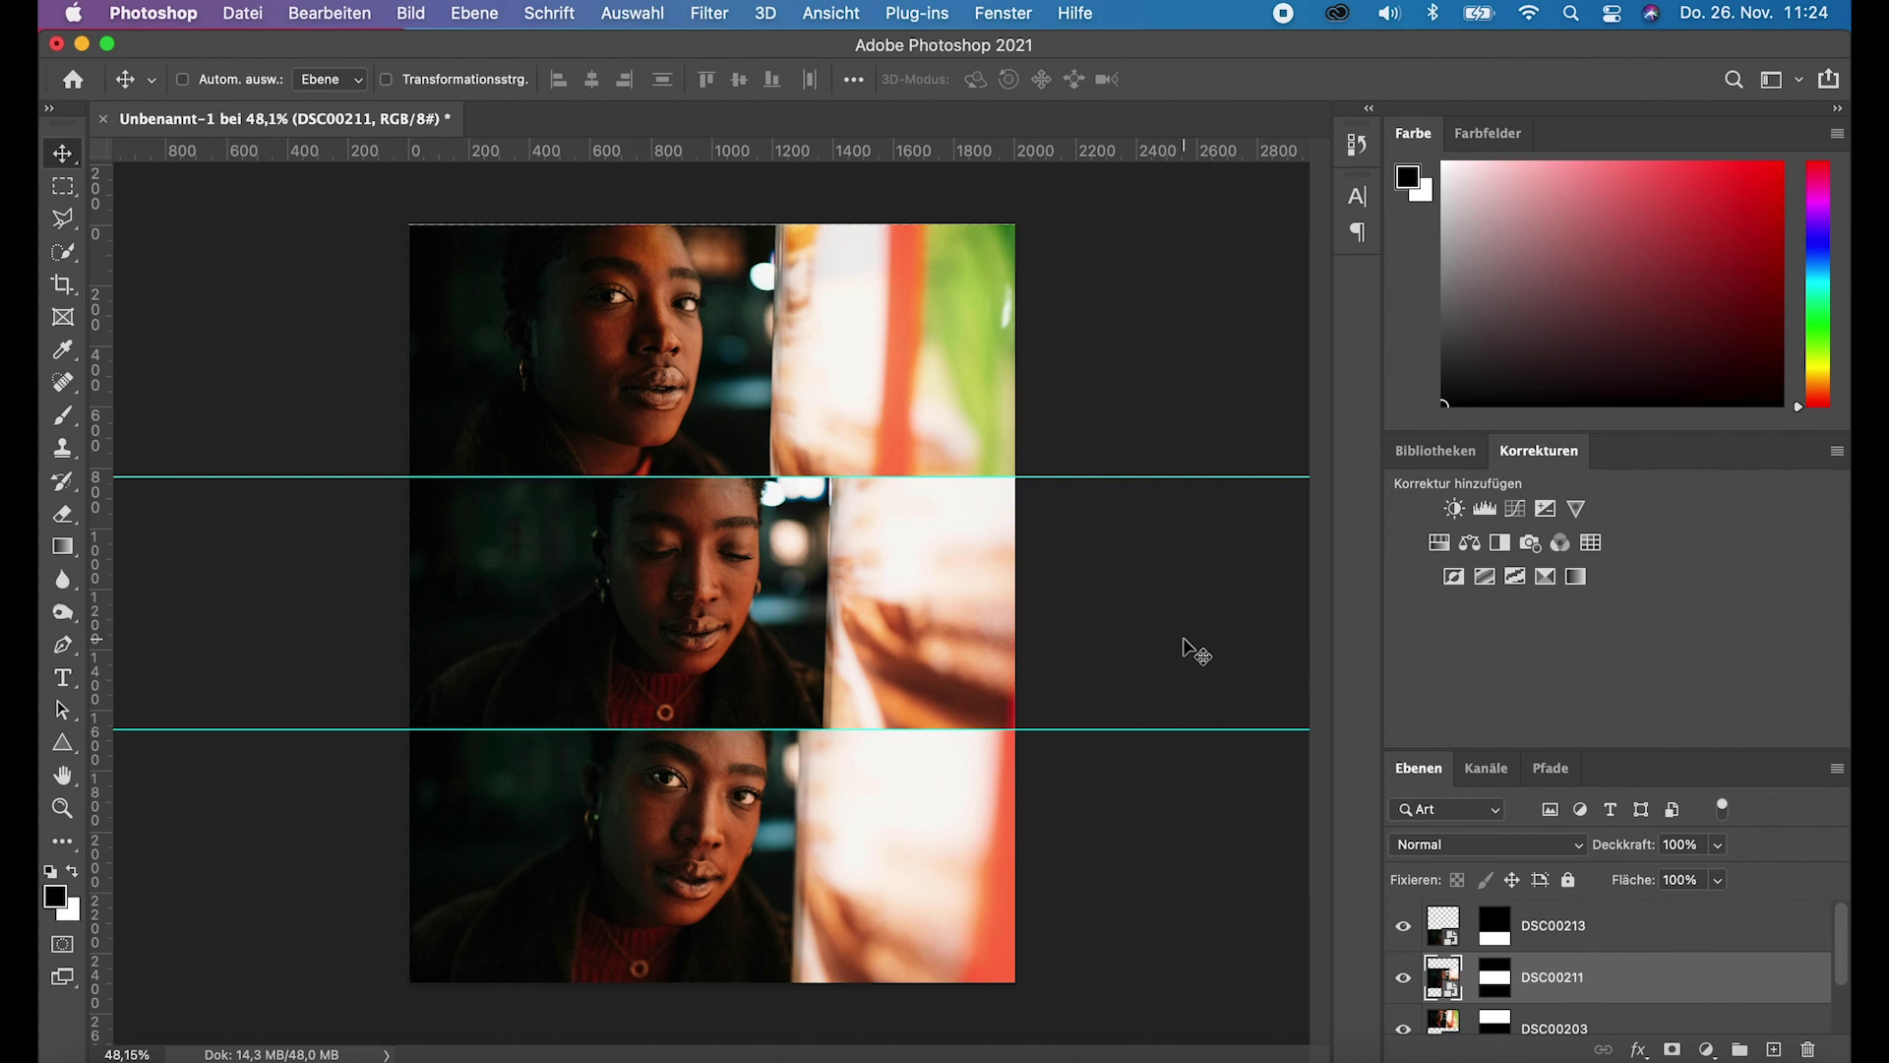
key(super+semicolon)
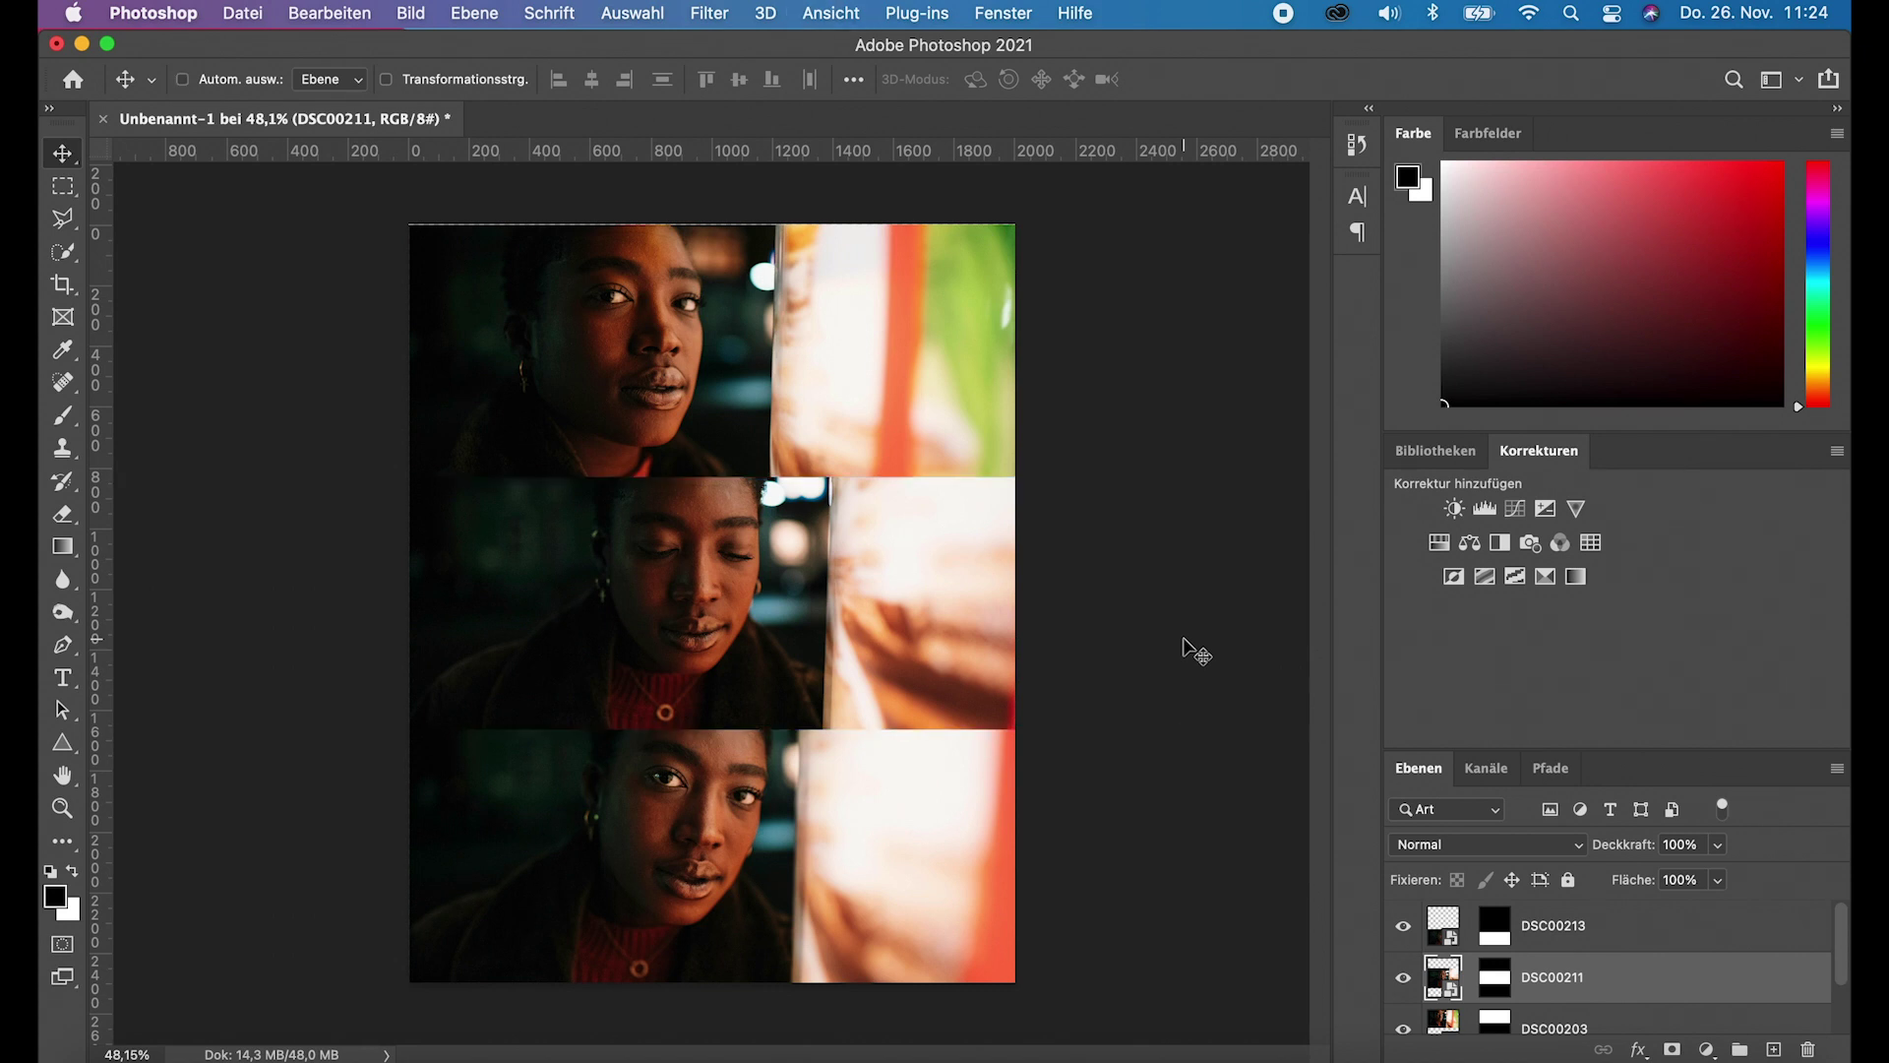
scroll(1223, 515, down, 1)
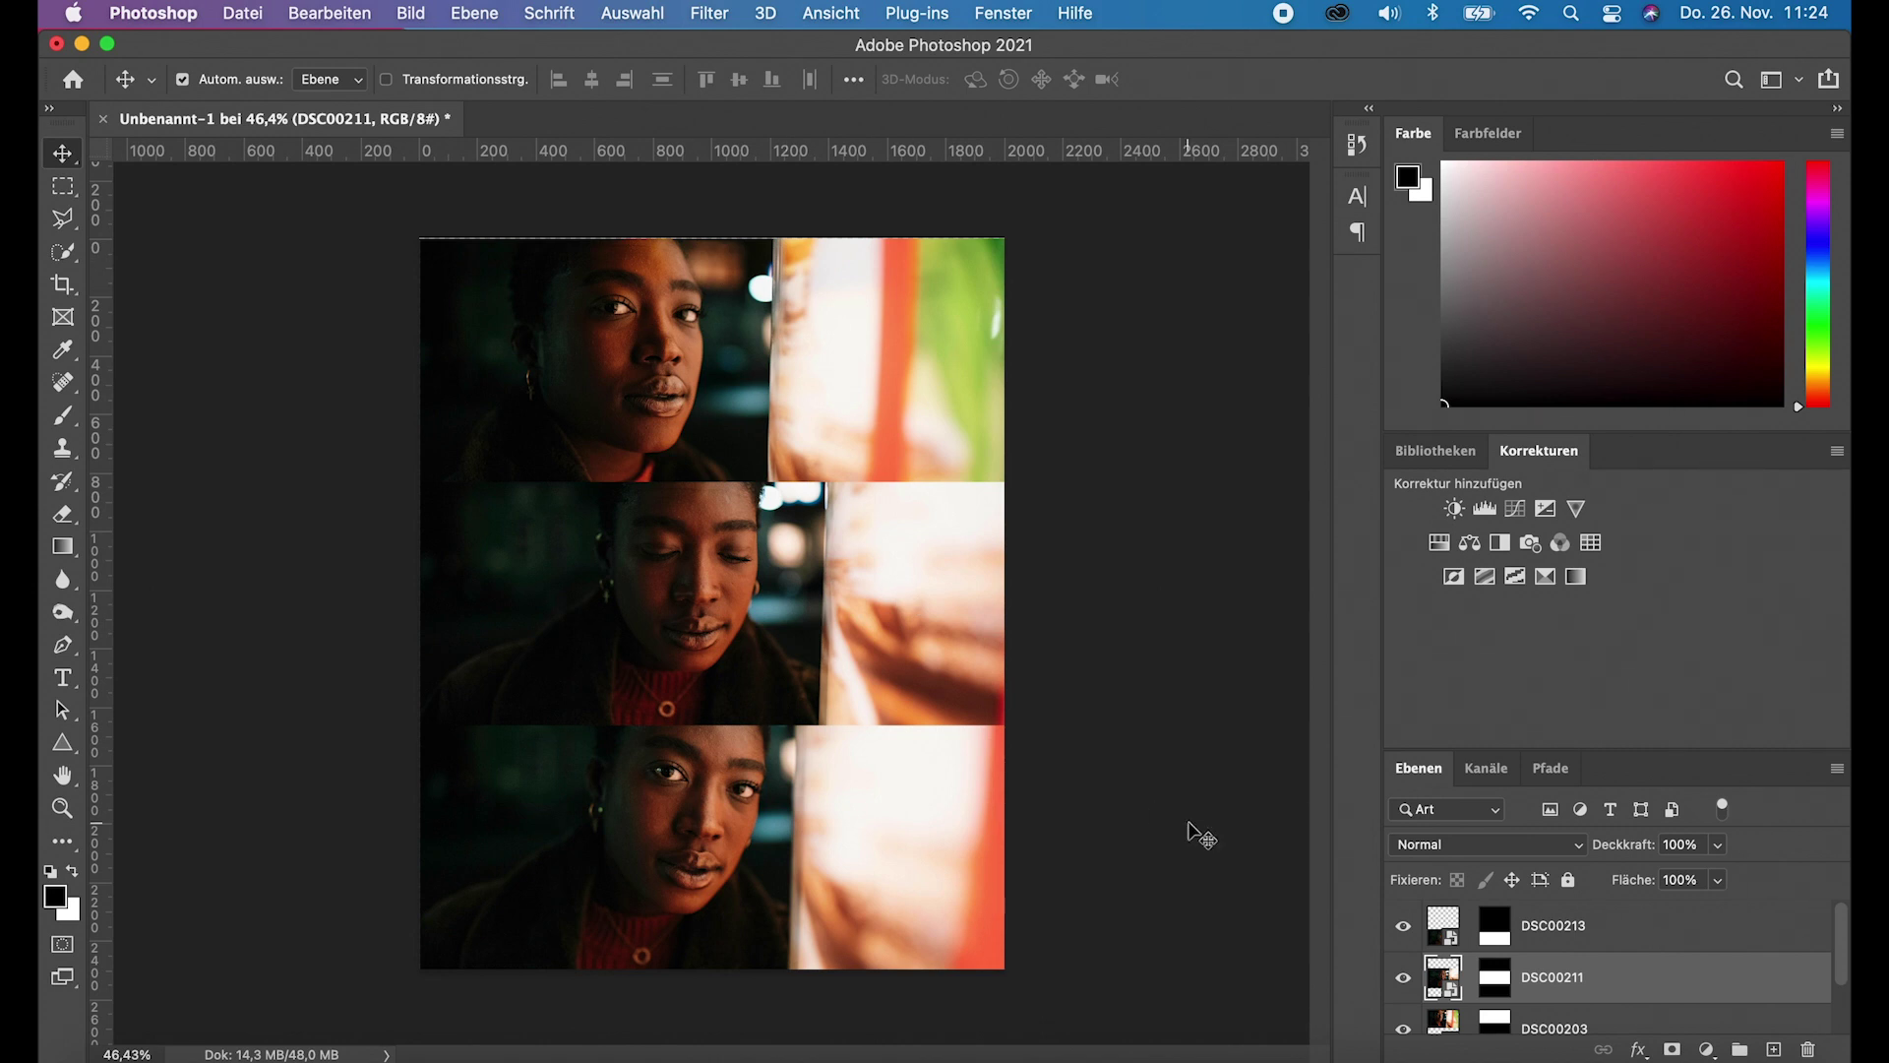
Step: Reorder layers so DSC00203 is on top and DSC00211 sits above DSC00213
scroll(1623, 980, down, 2)
scroll(1484, 989, up, 2)
drag(1468, 1013, 1459, 913)
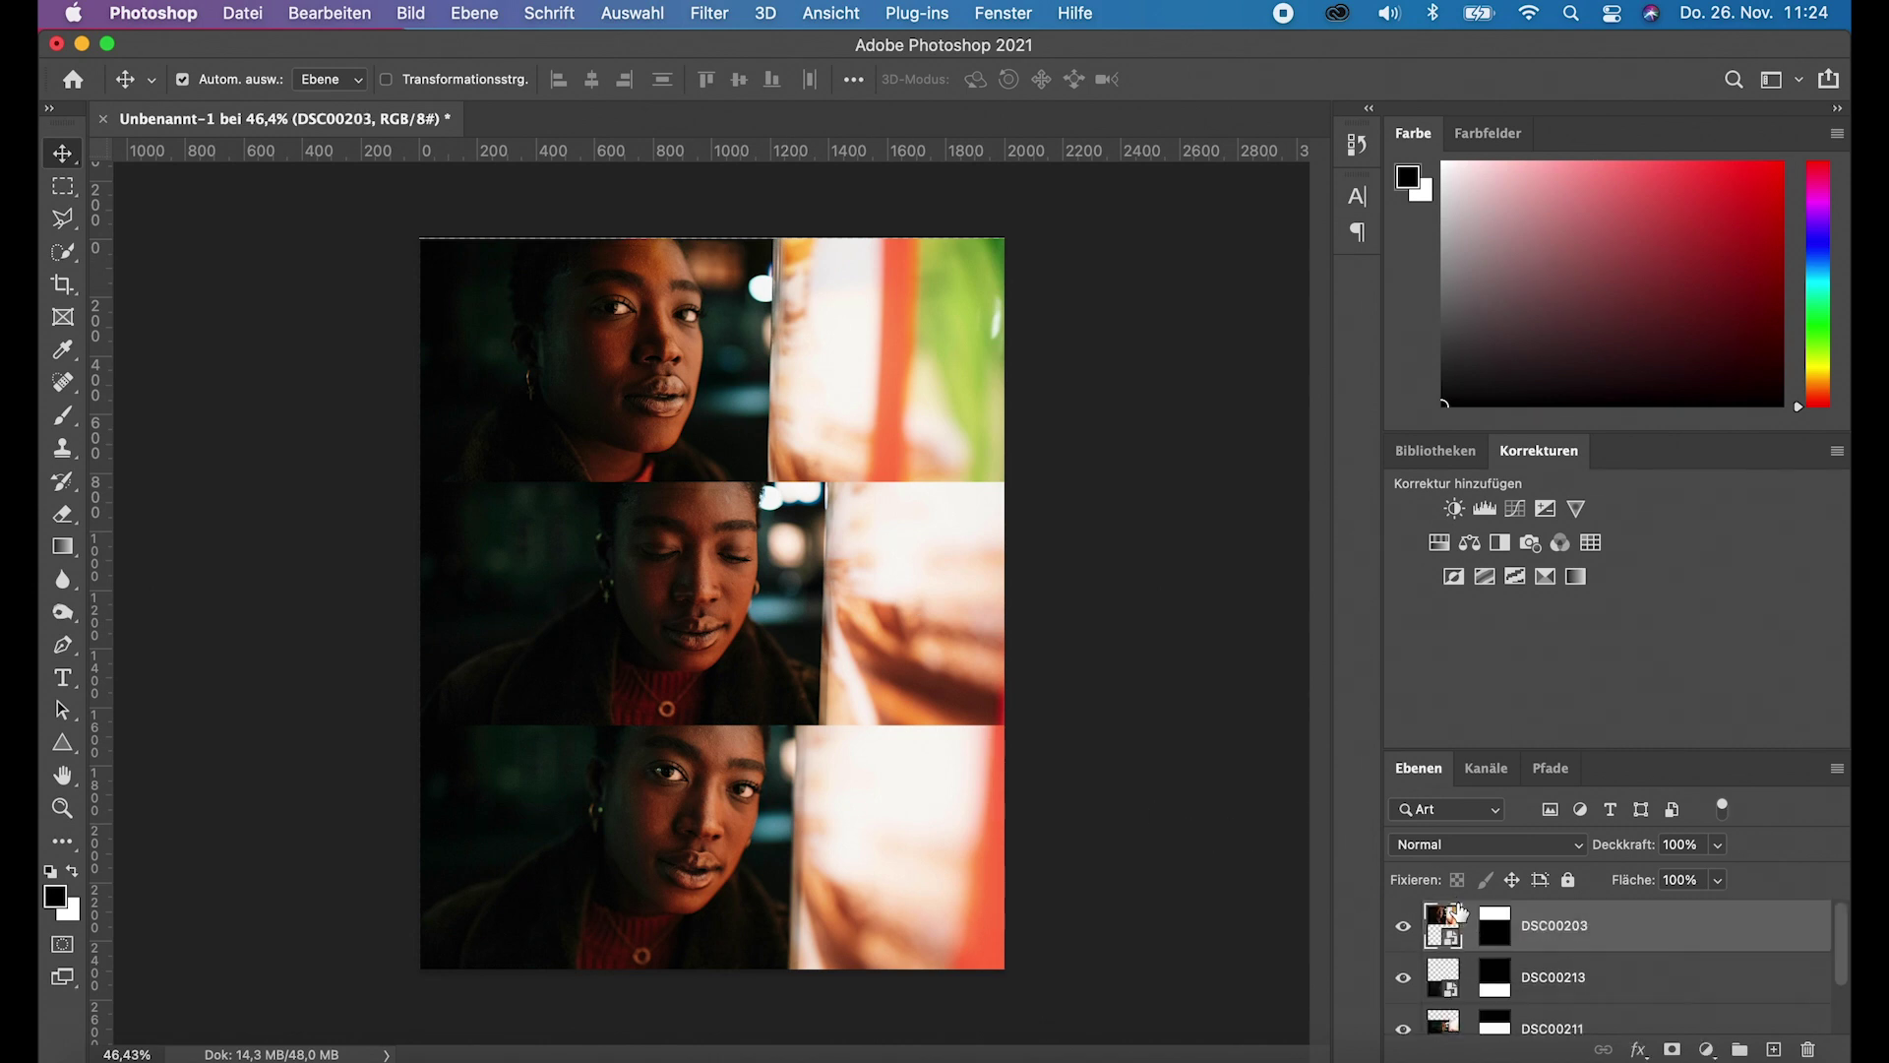
drag(1443, 1025, 1446, 979)
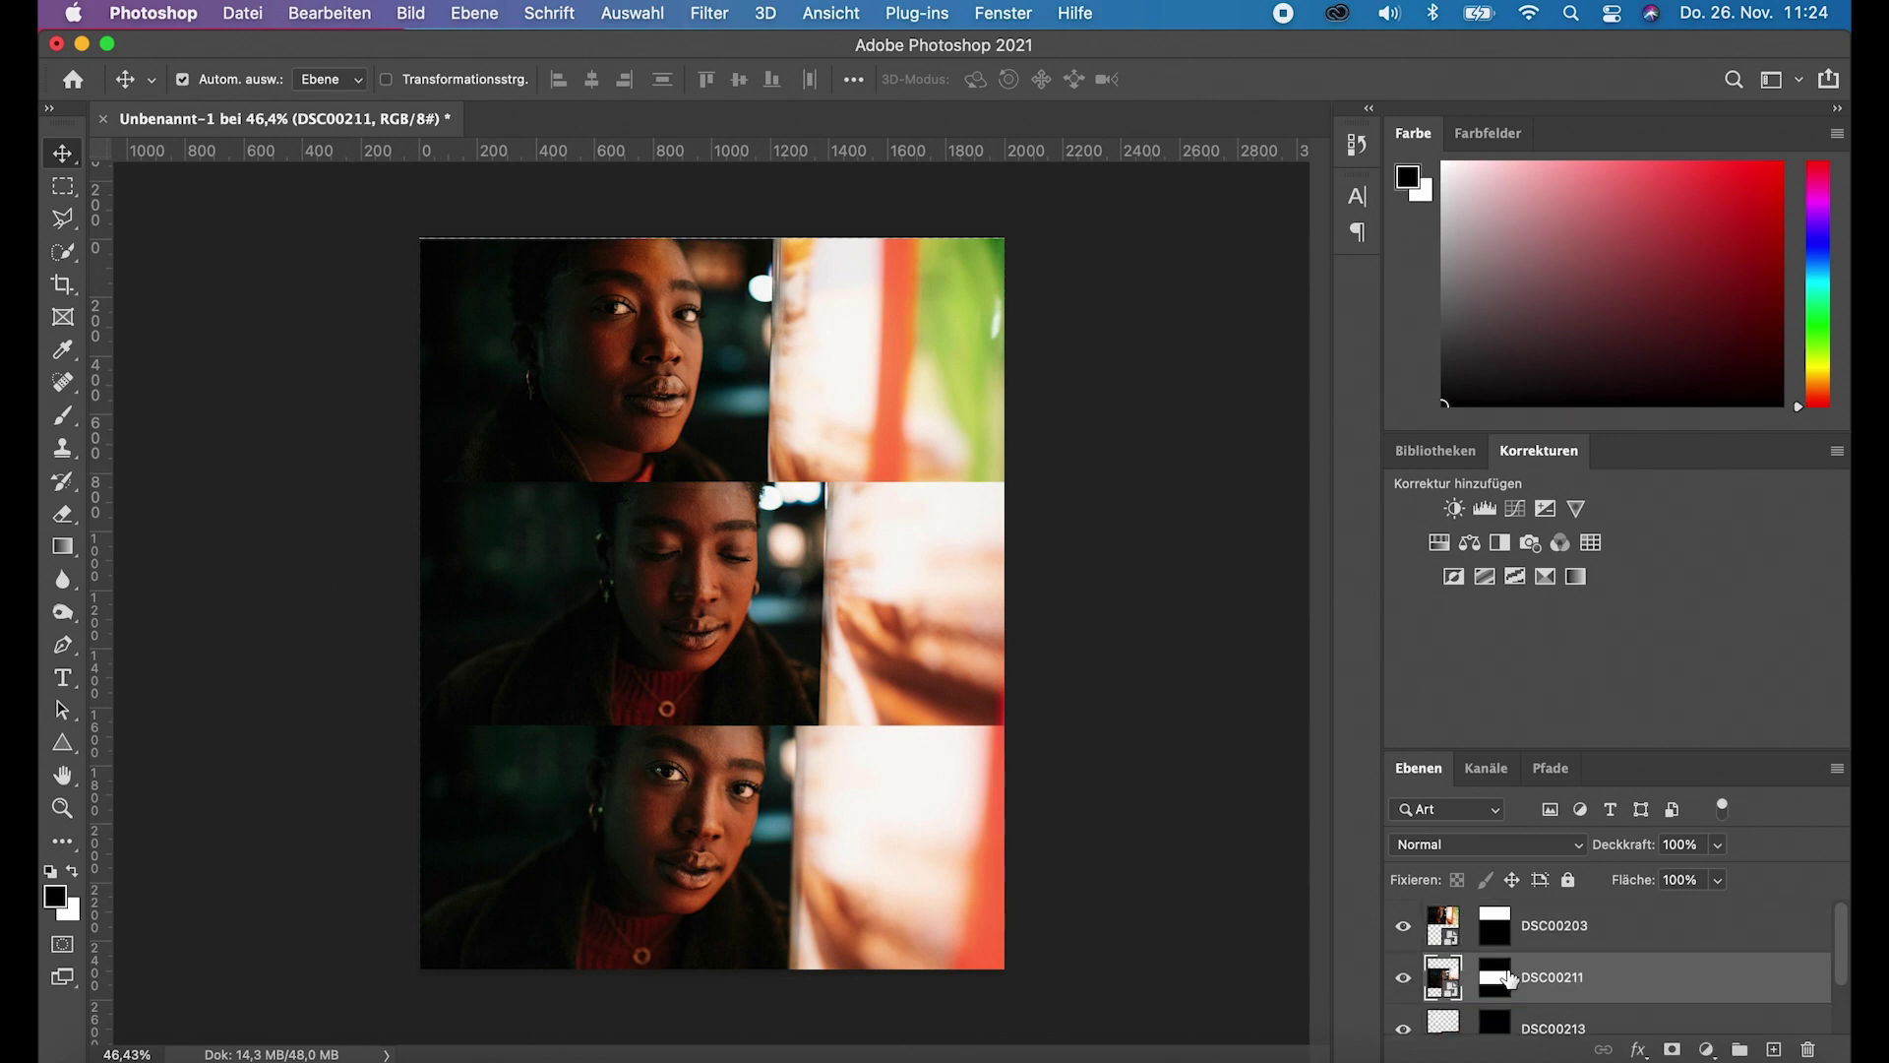
Step: Enlarge the Layers panel and bring up the DSC00203 layer's context menu
drag(1557, 751, 1566, 631)
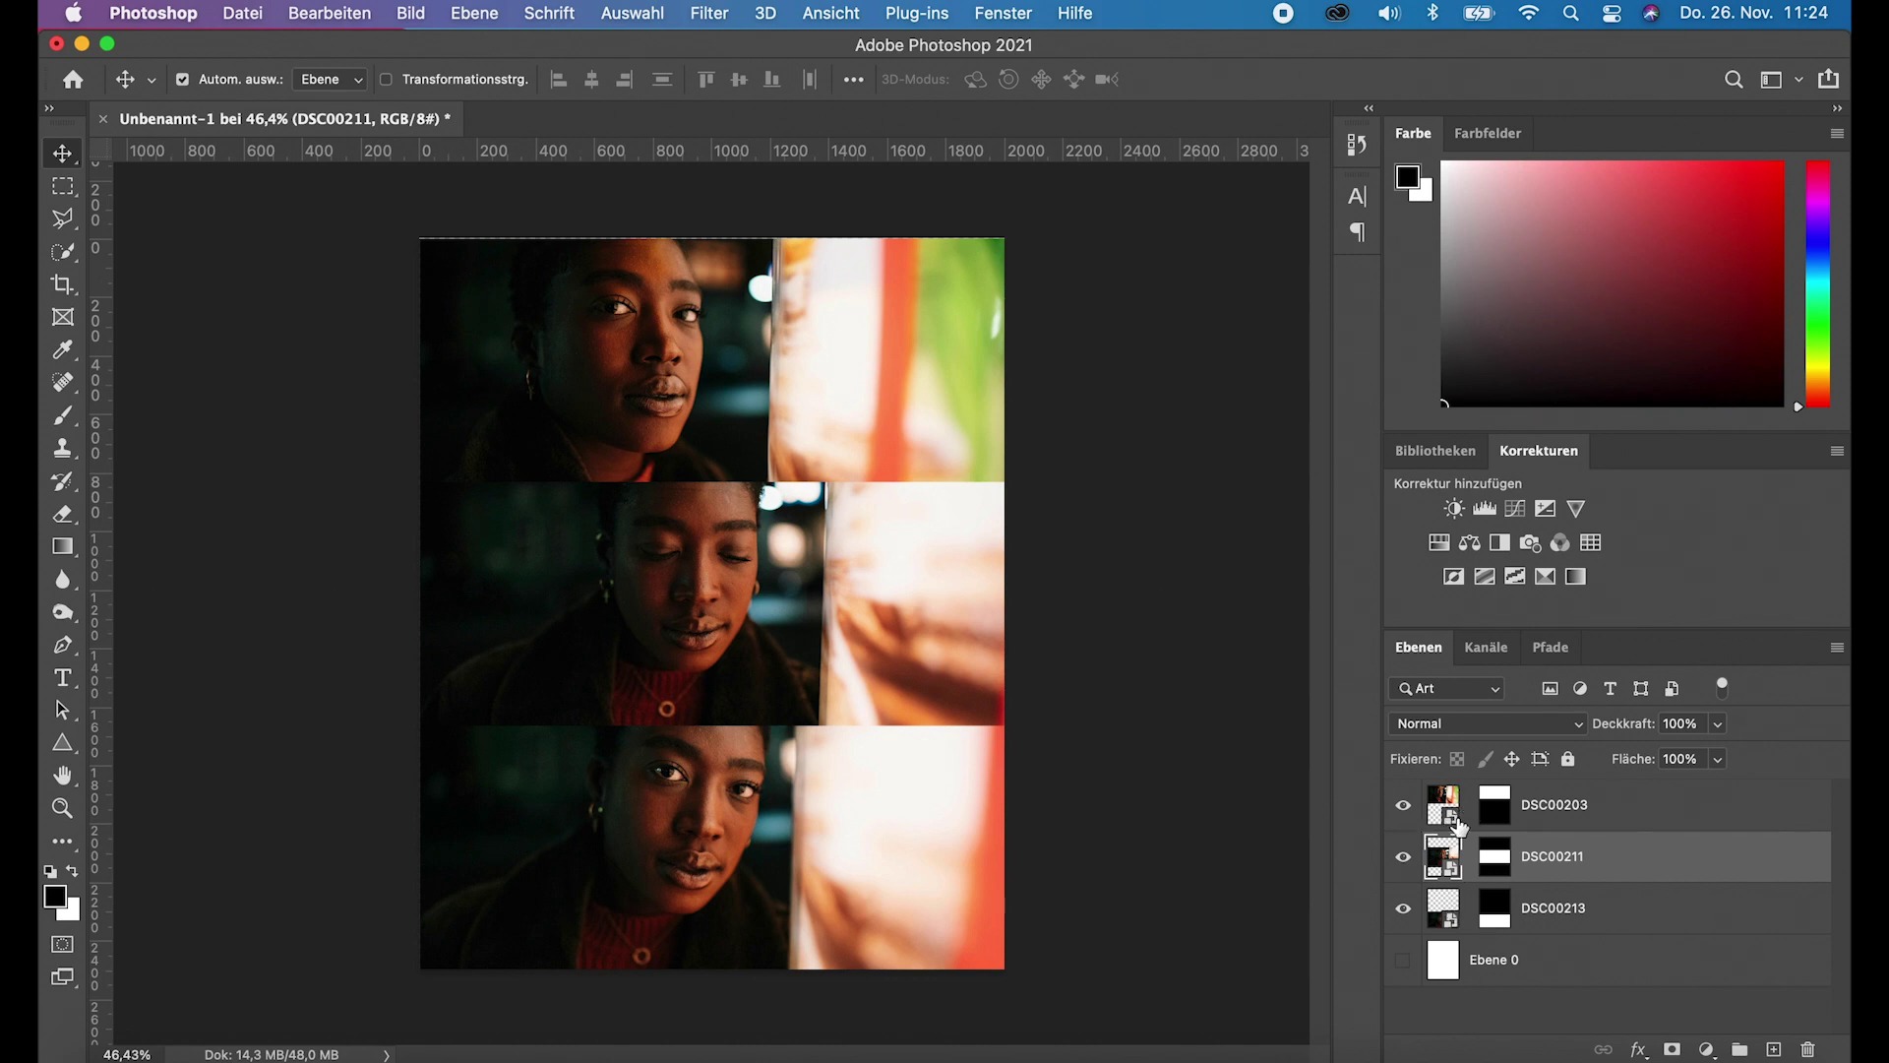
click(1442, 802)
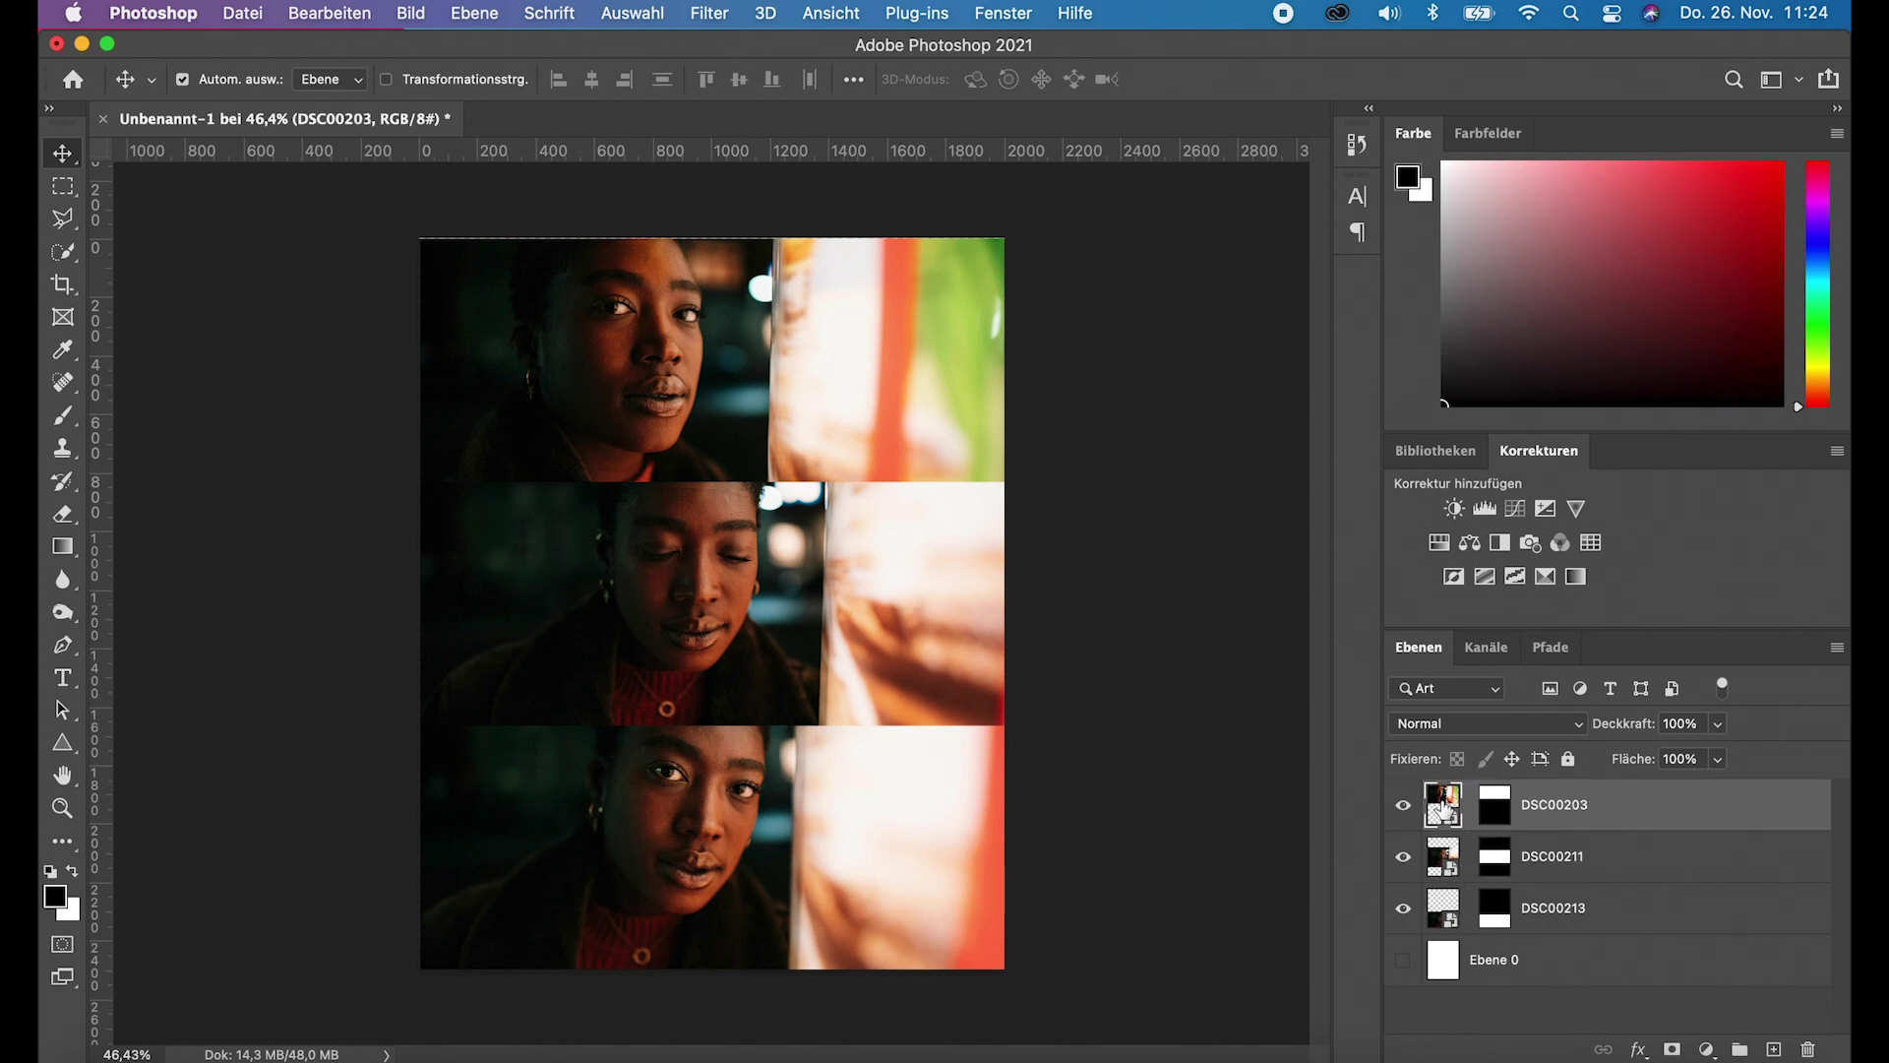
right_click(1443, 804)
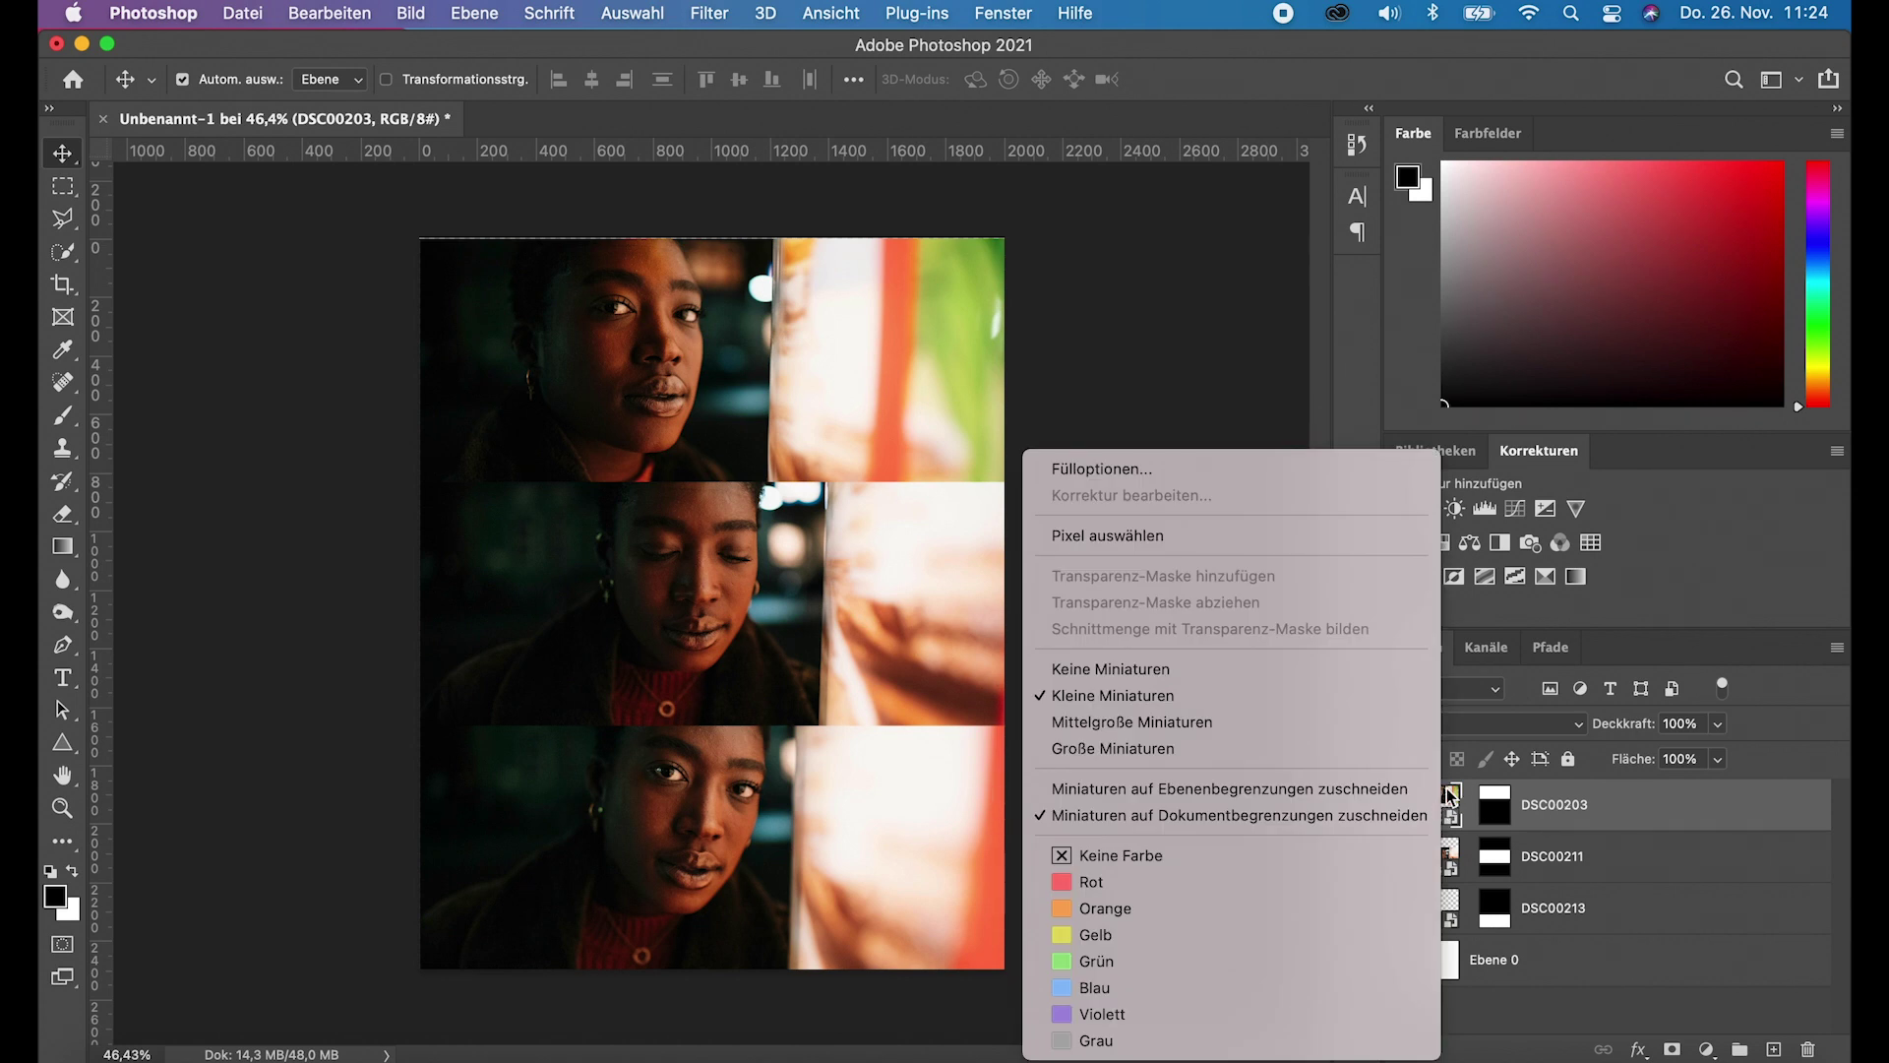
click(1450, 797)
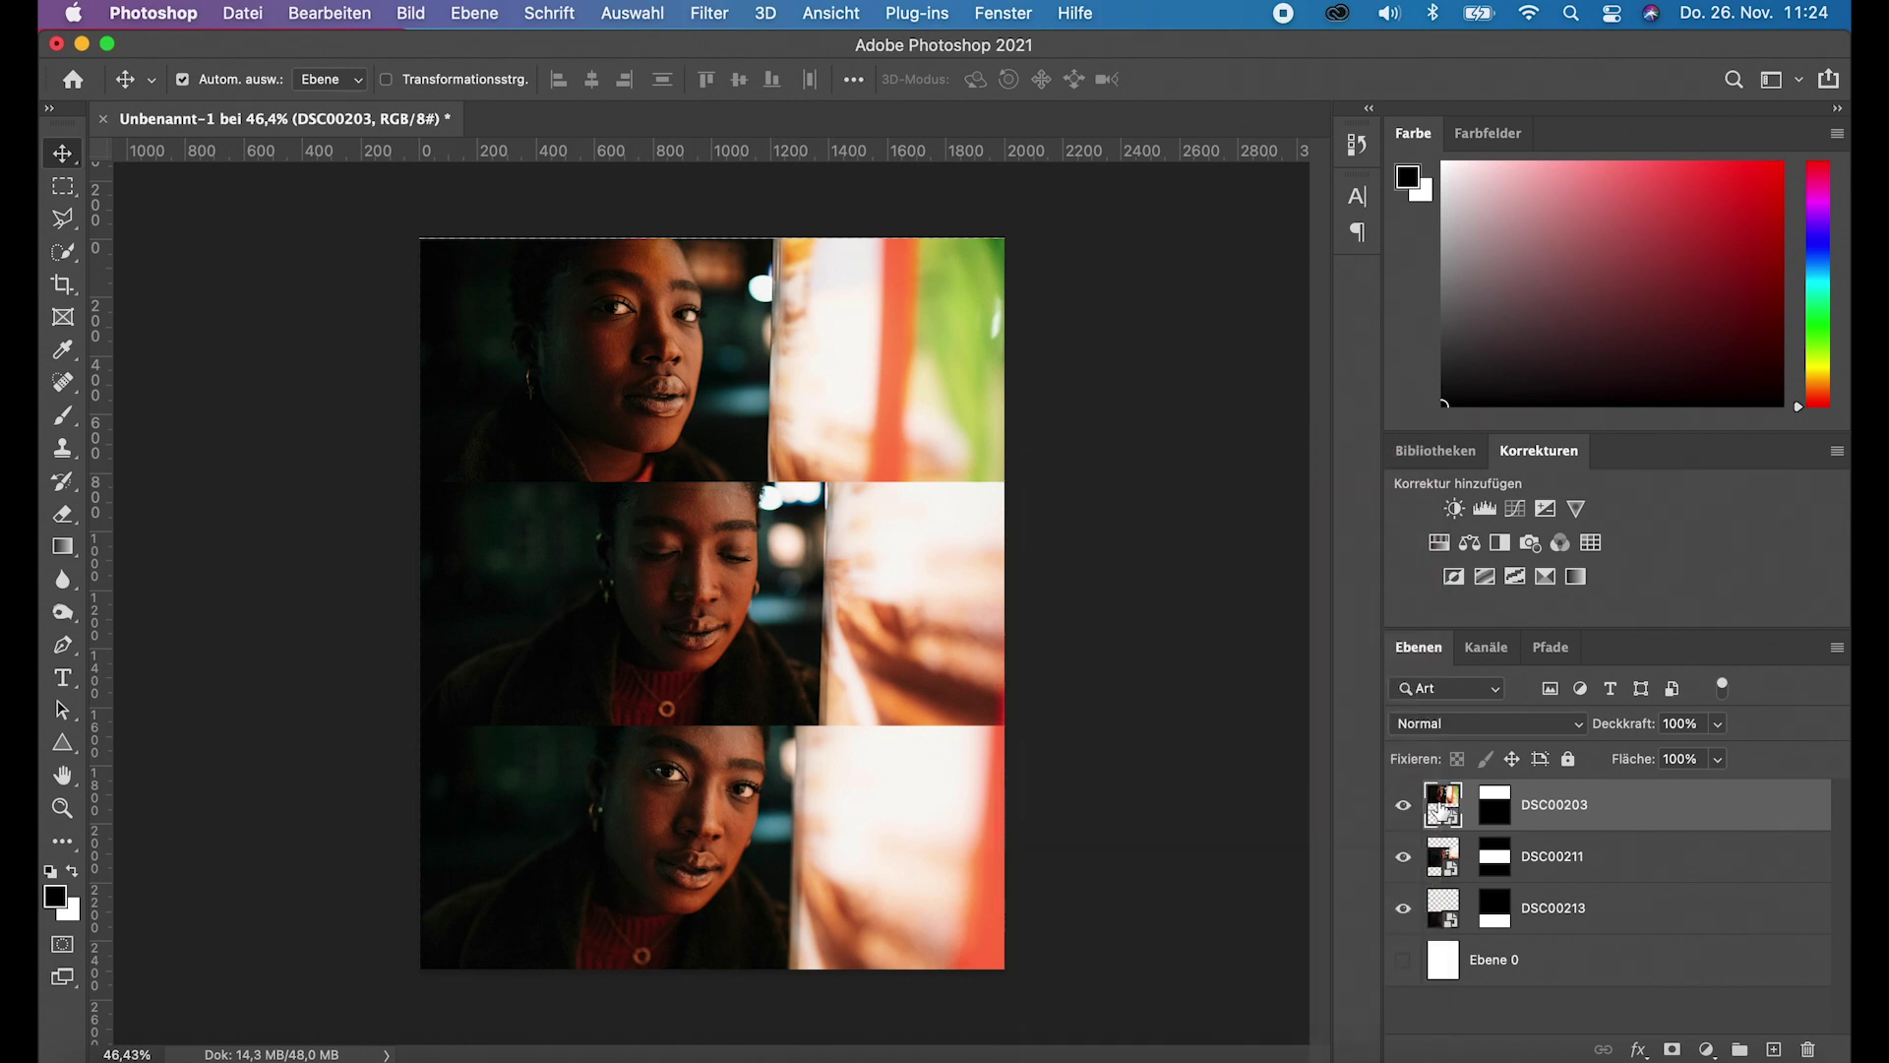
right_click(1581, 809)
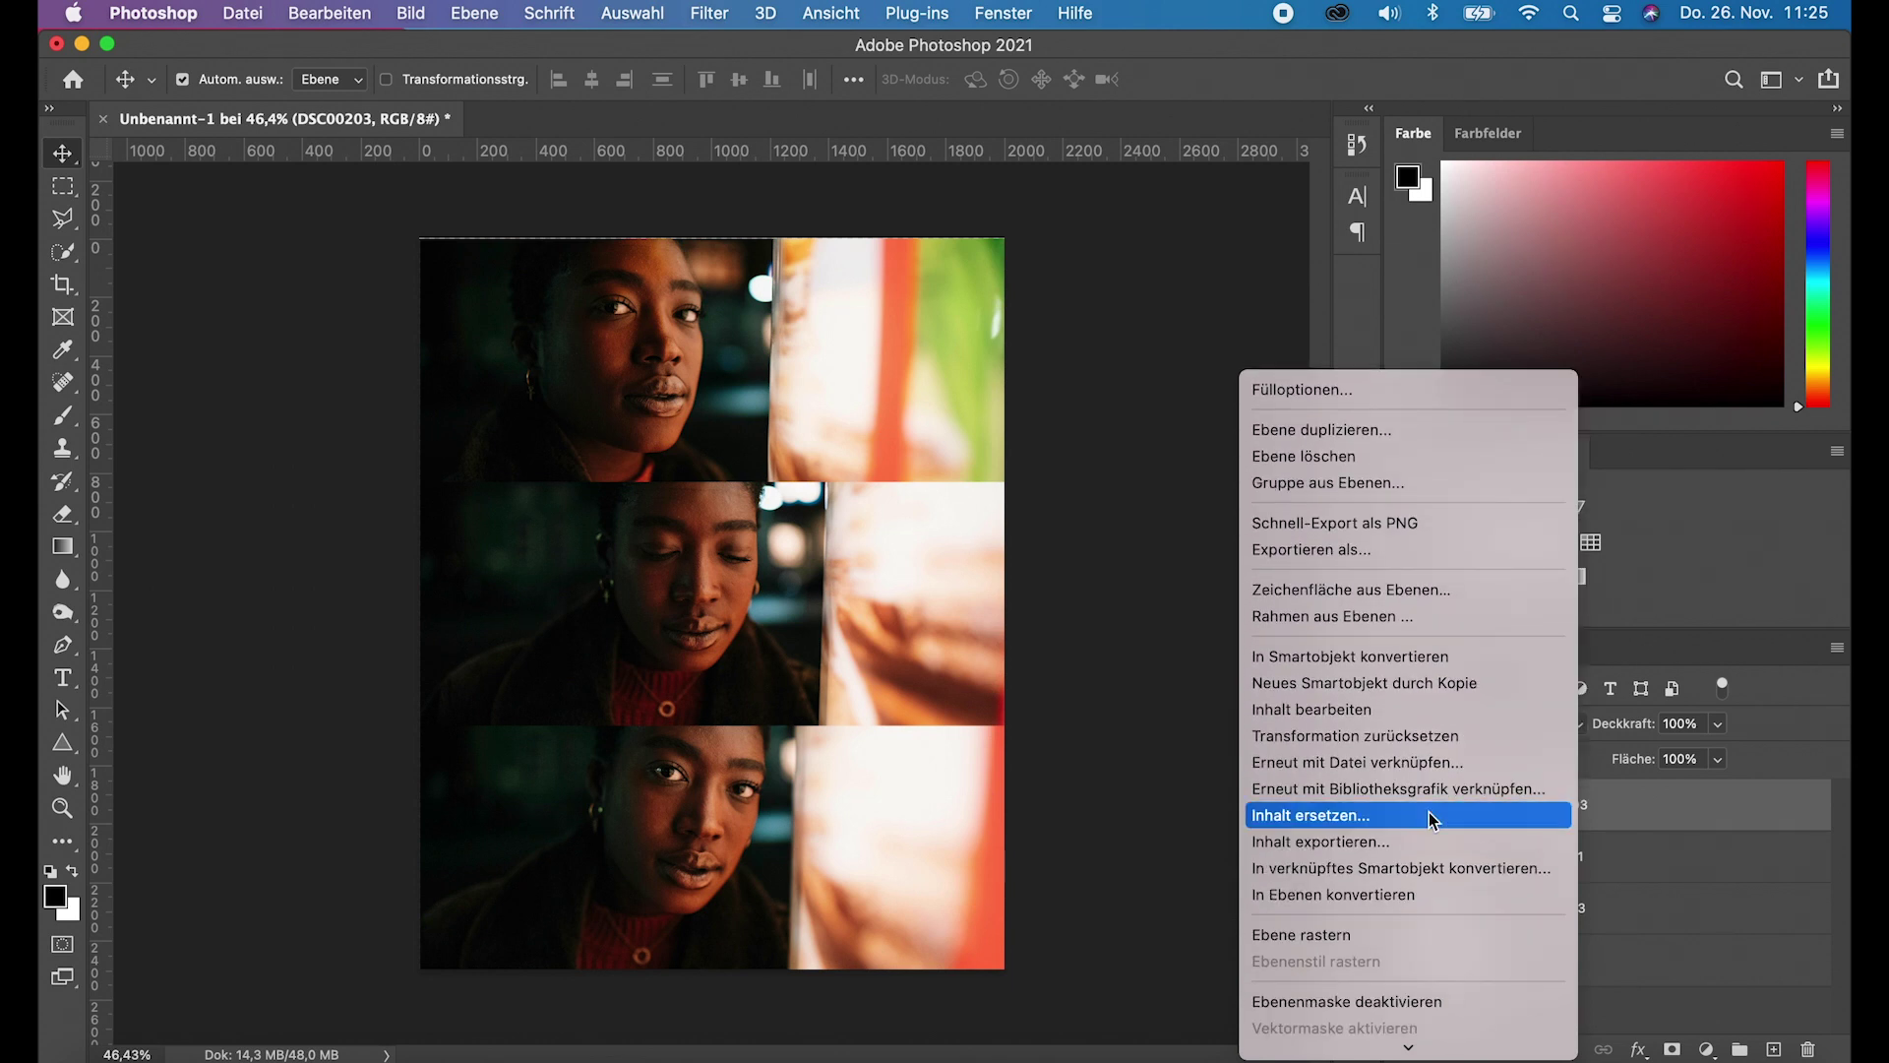
Step: Replace the top layer's contents with DSC00017.jpg and recentre it within its mask
click(1429, 813)
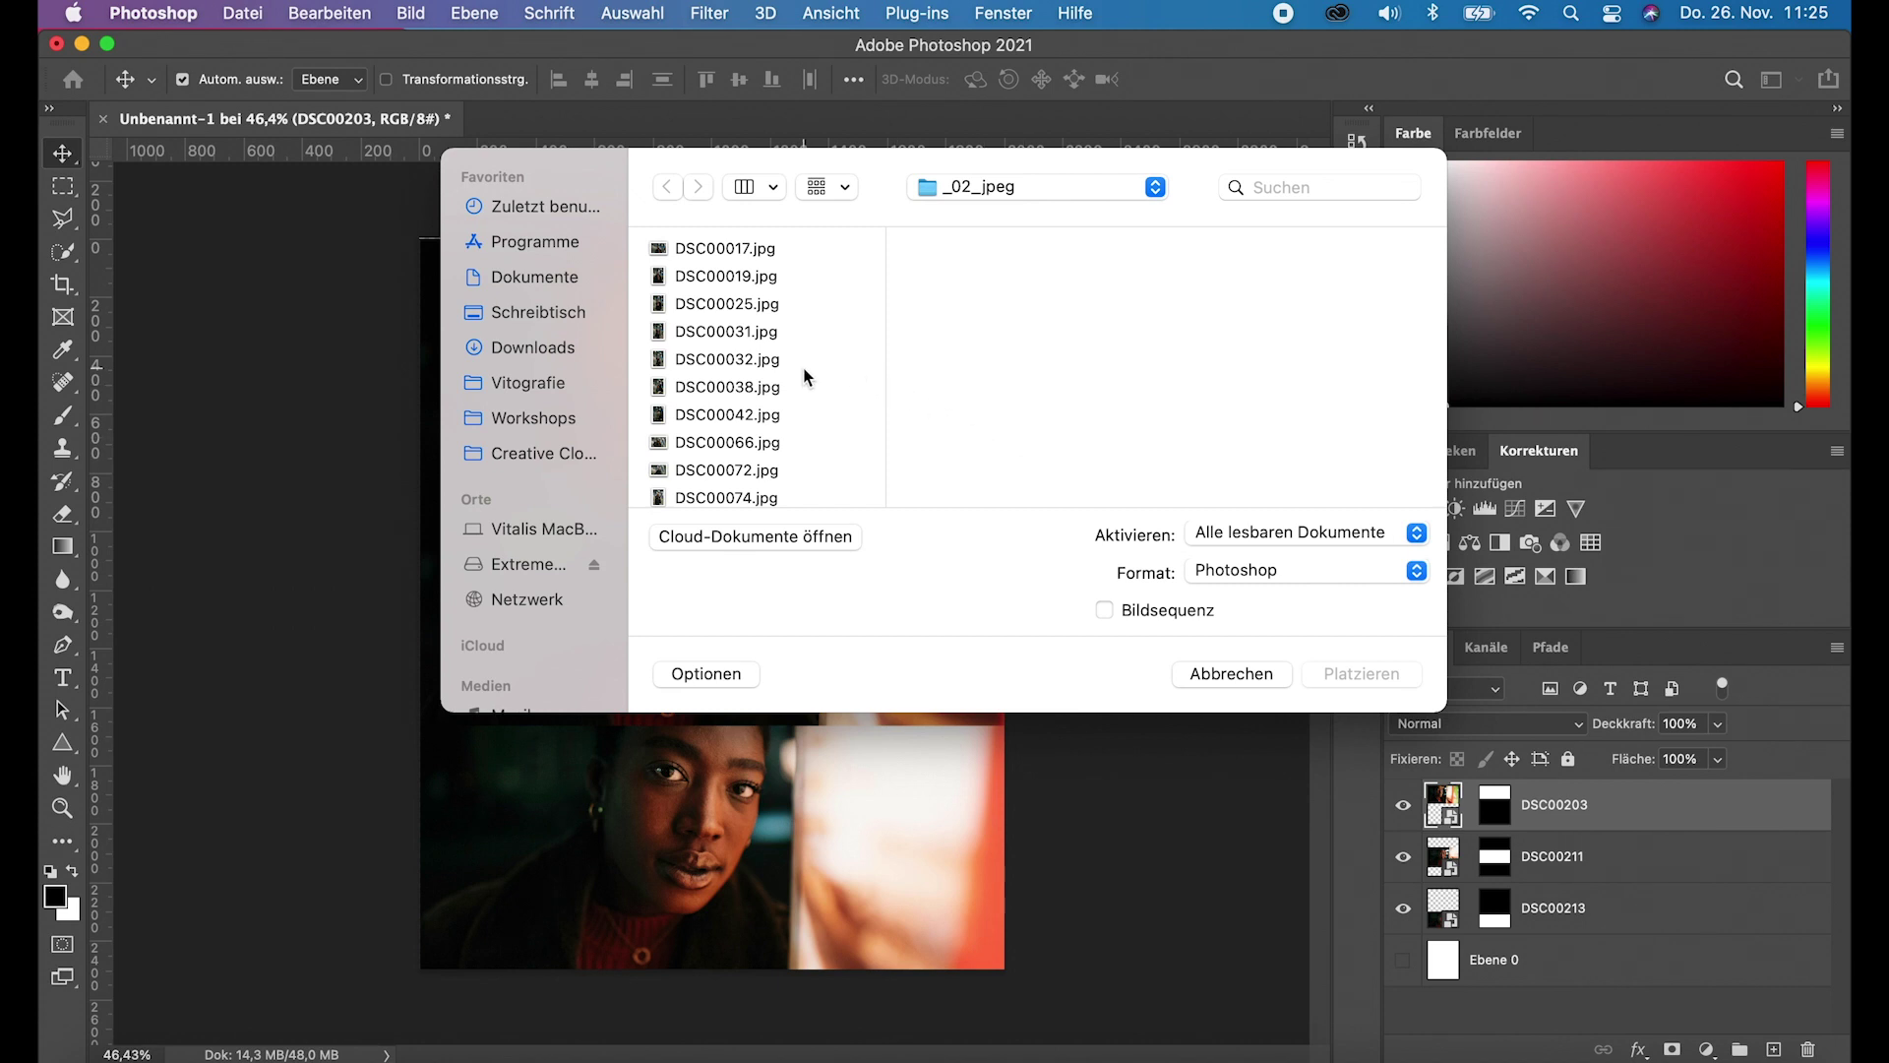
click(790, 250)
click(1366, 675)
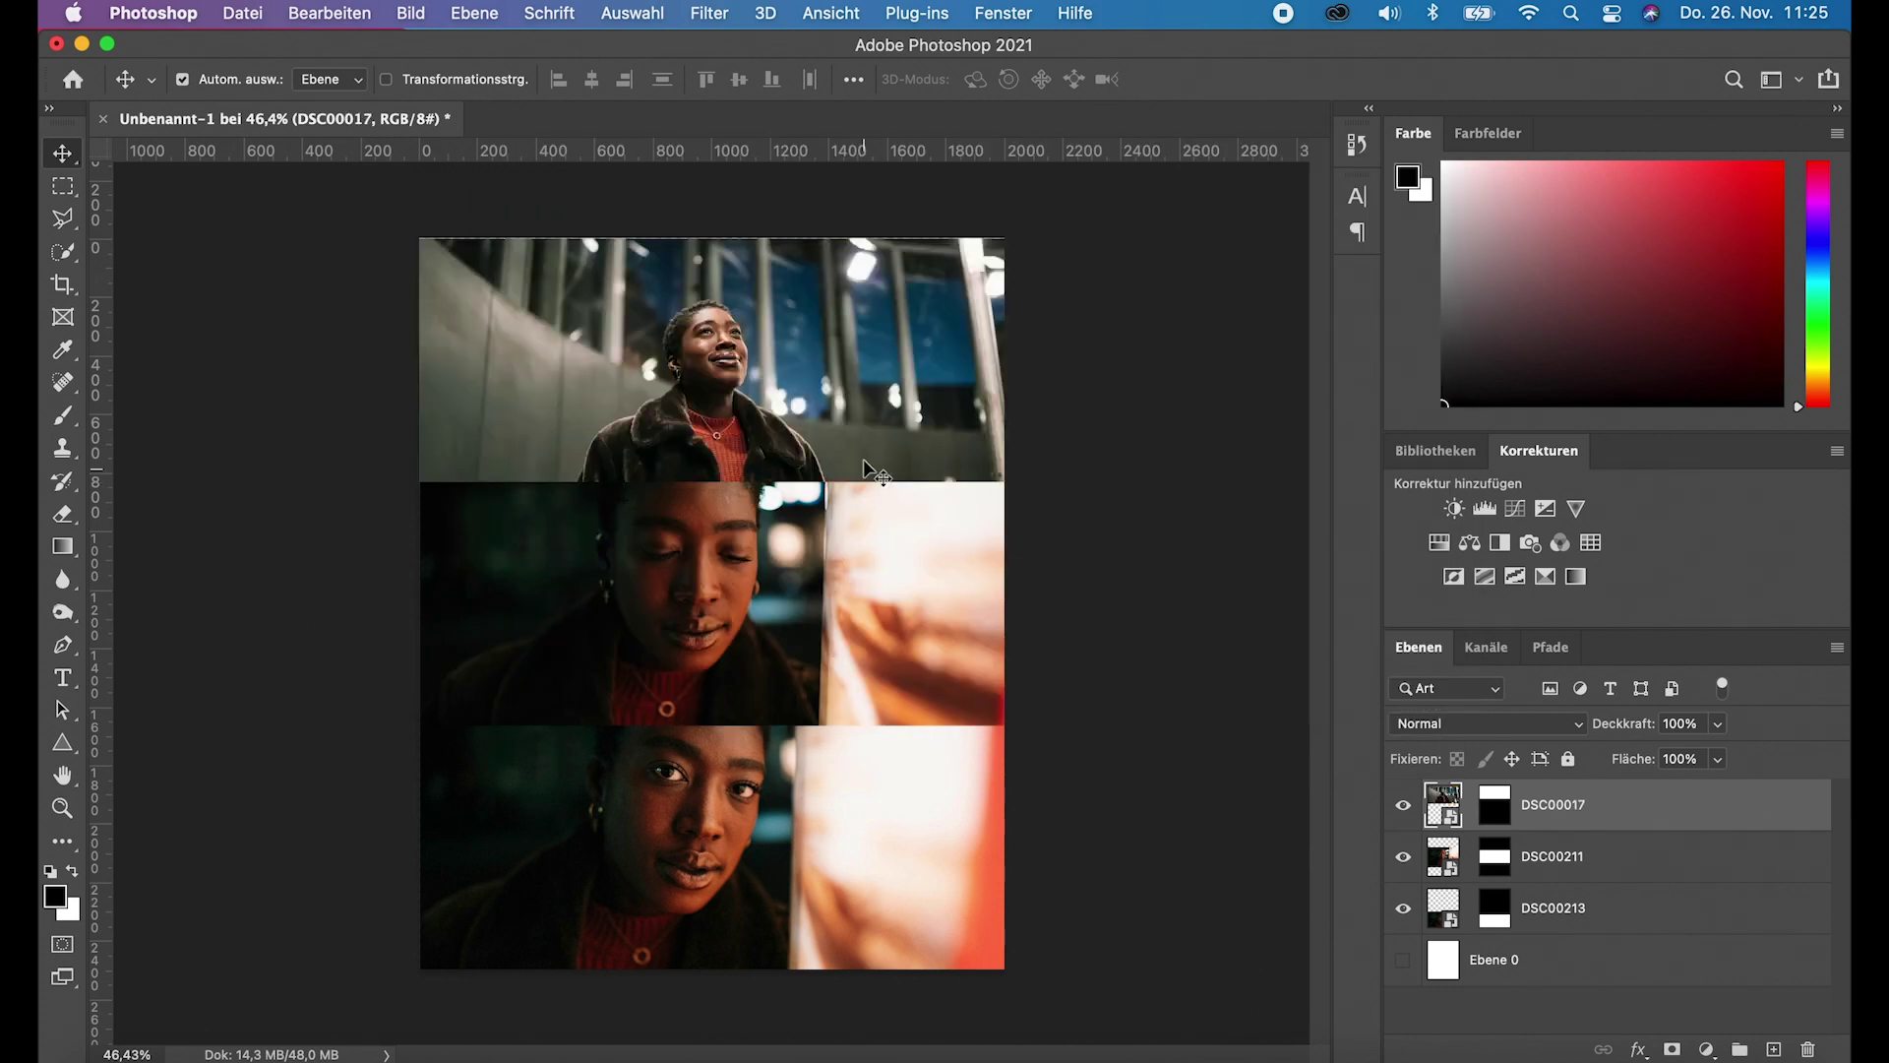
drag(836, 331, 830, 327)
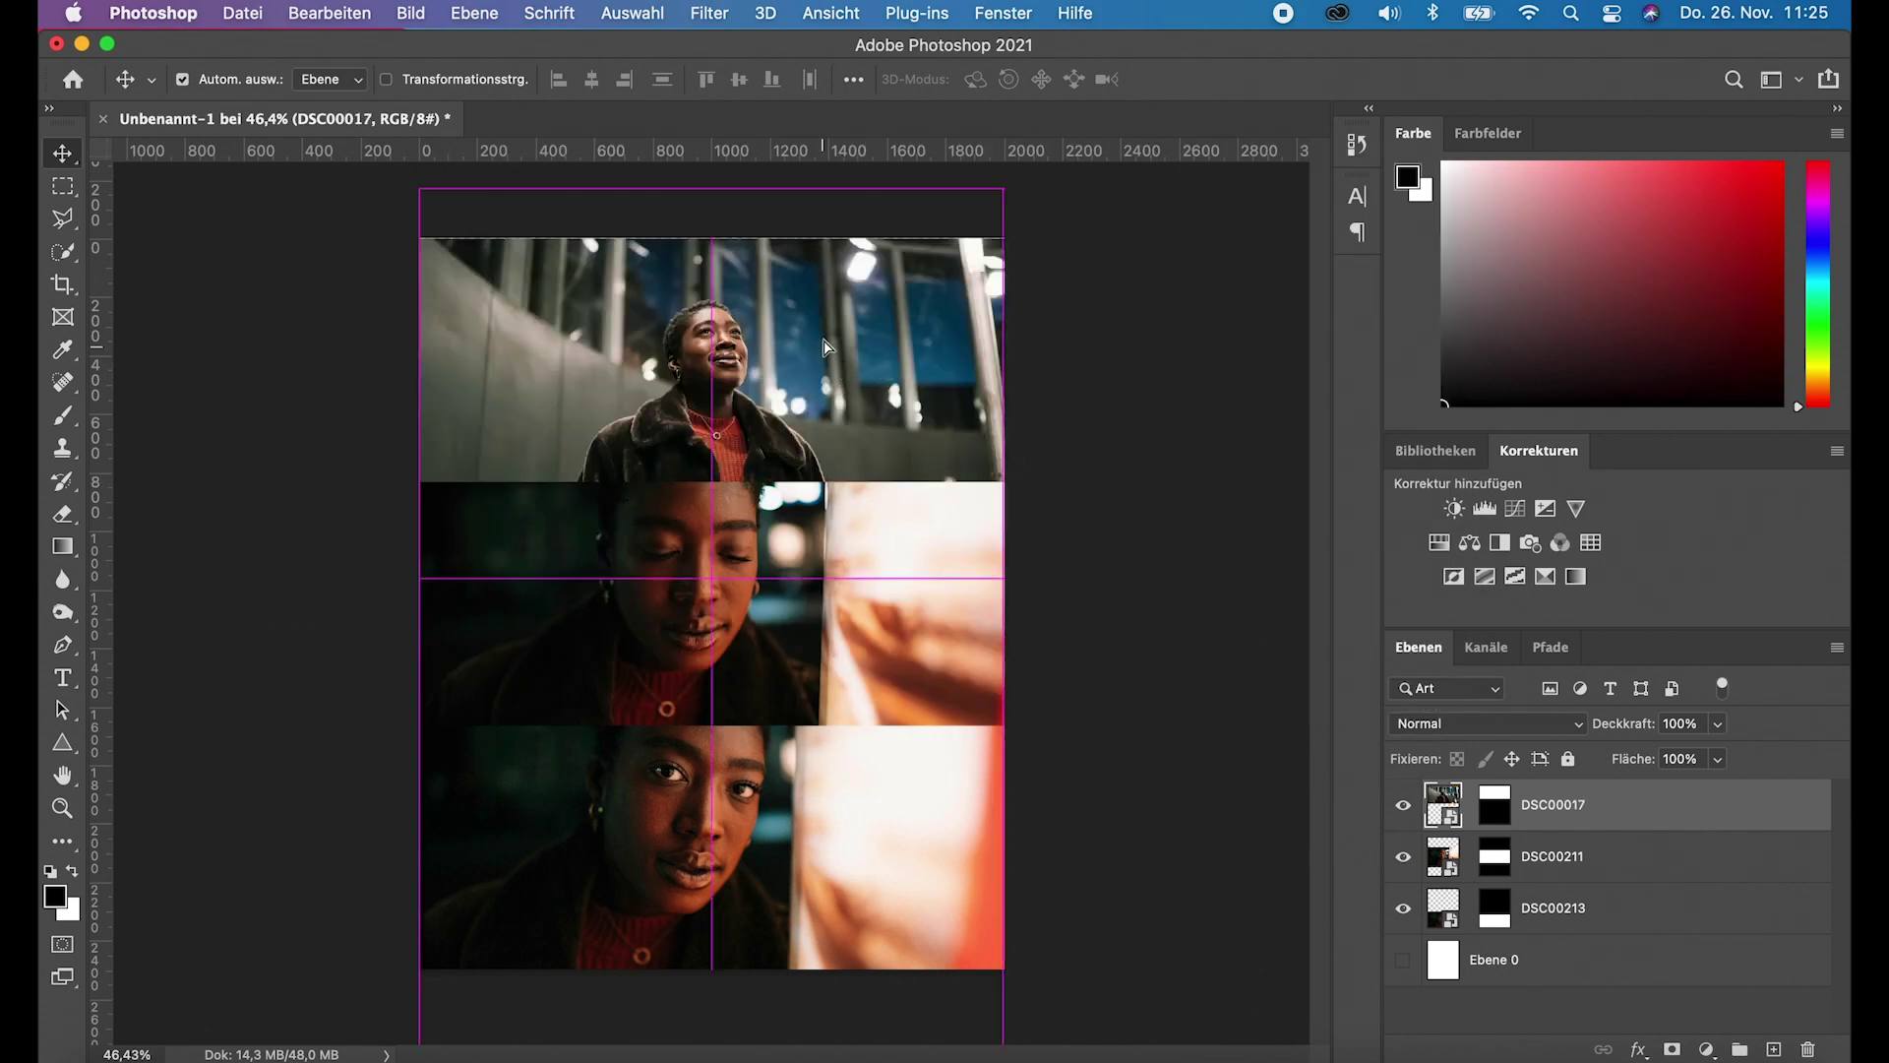
drag(830, 315, 835, 320)
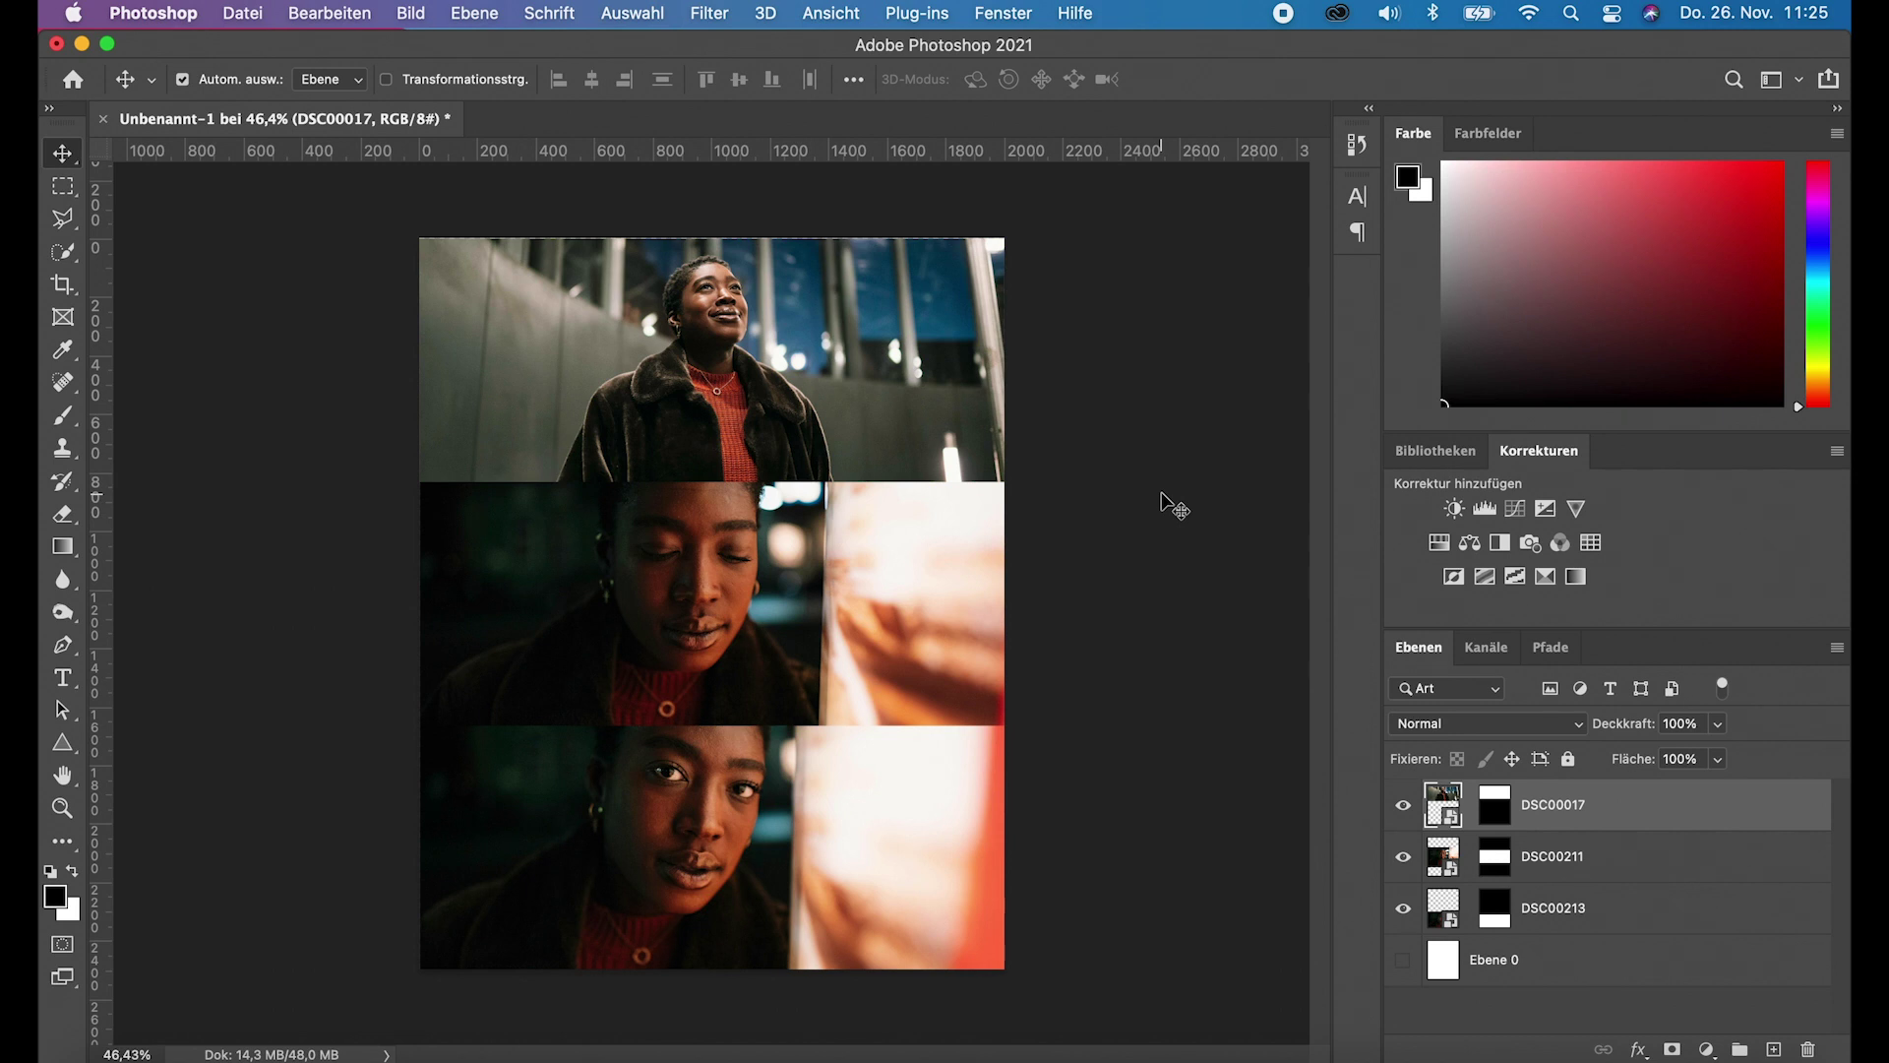
Step: Save the collage as JPEG Dreierreihe_01.jpg at maximum quality 12
click(257, 10)
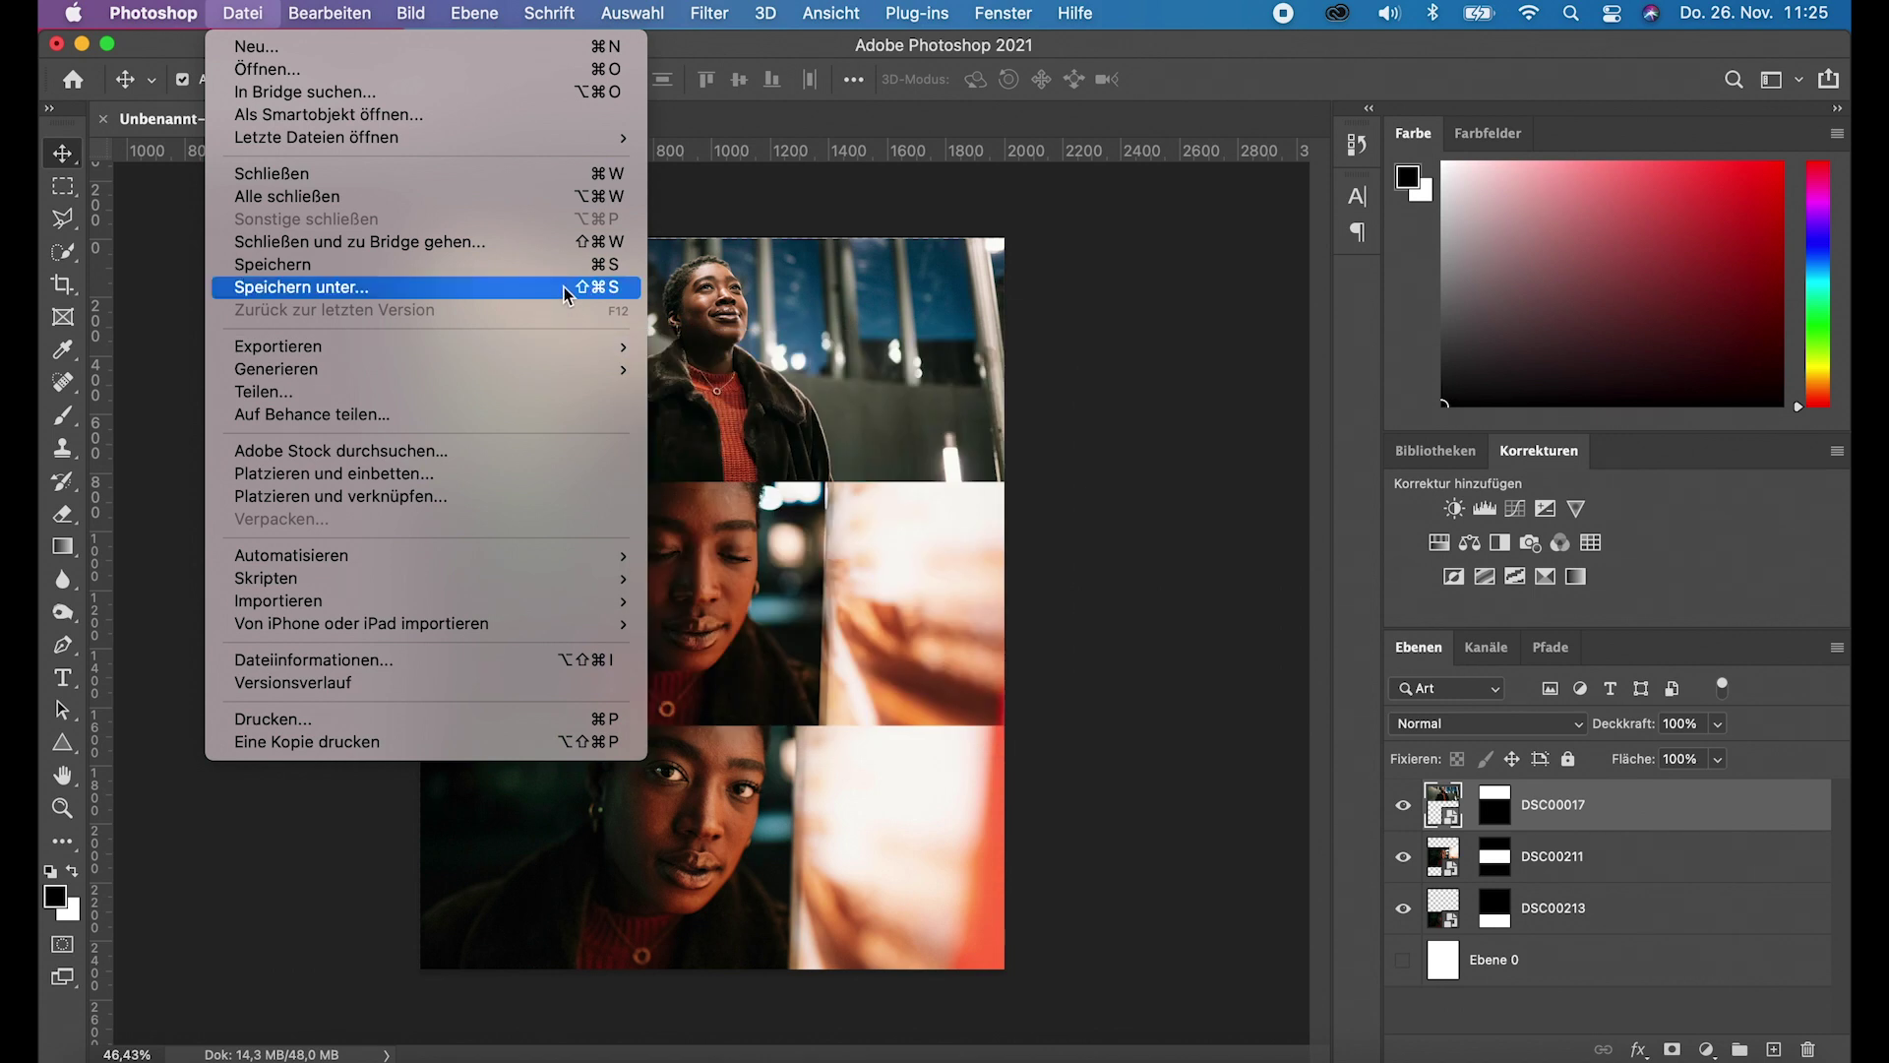
click(564, 286)
click(1057, 624)
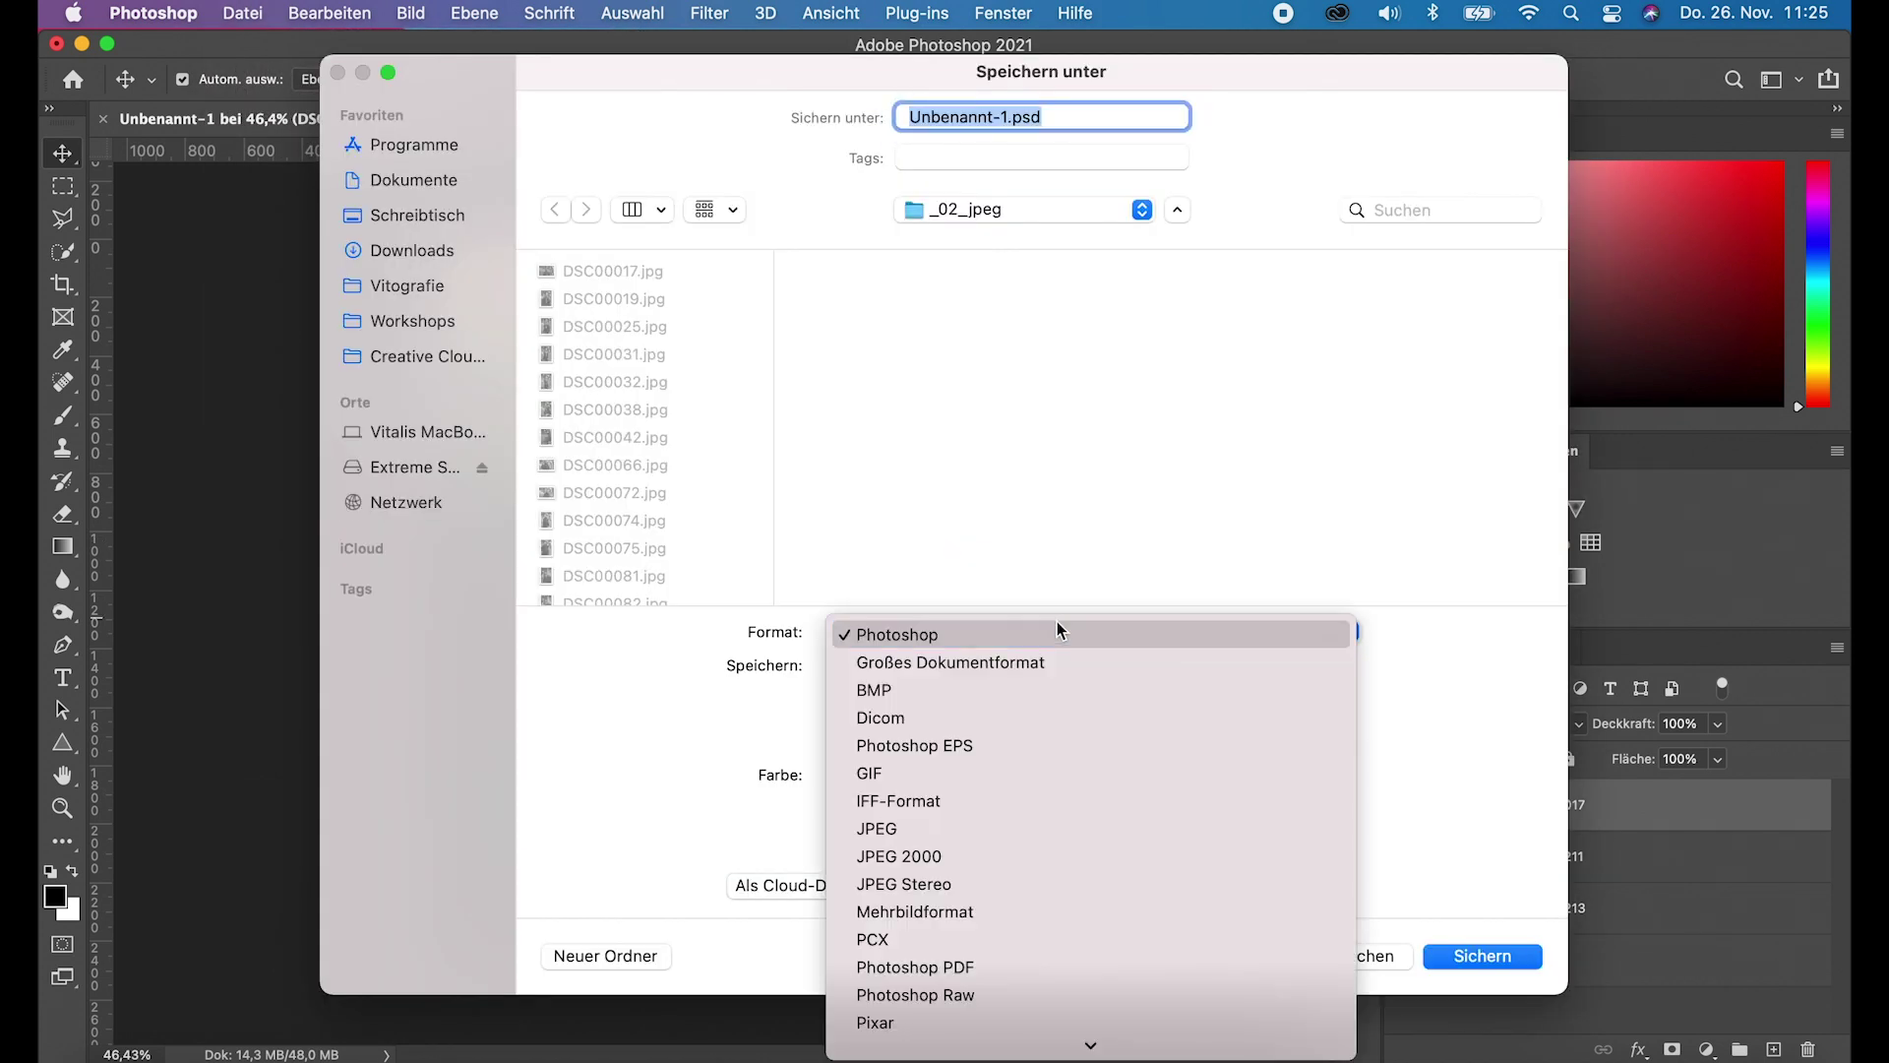
click(984, 831)
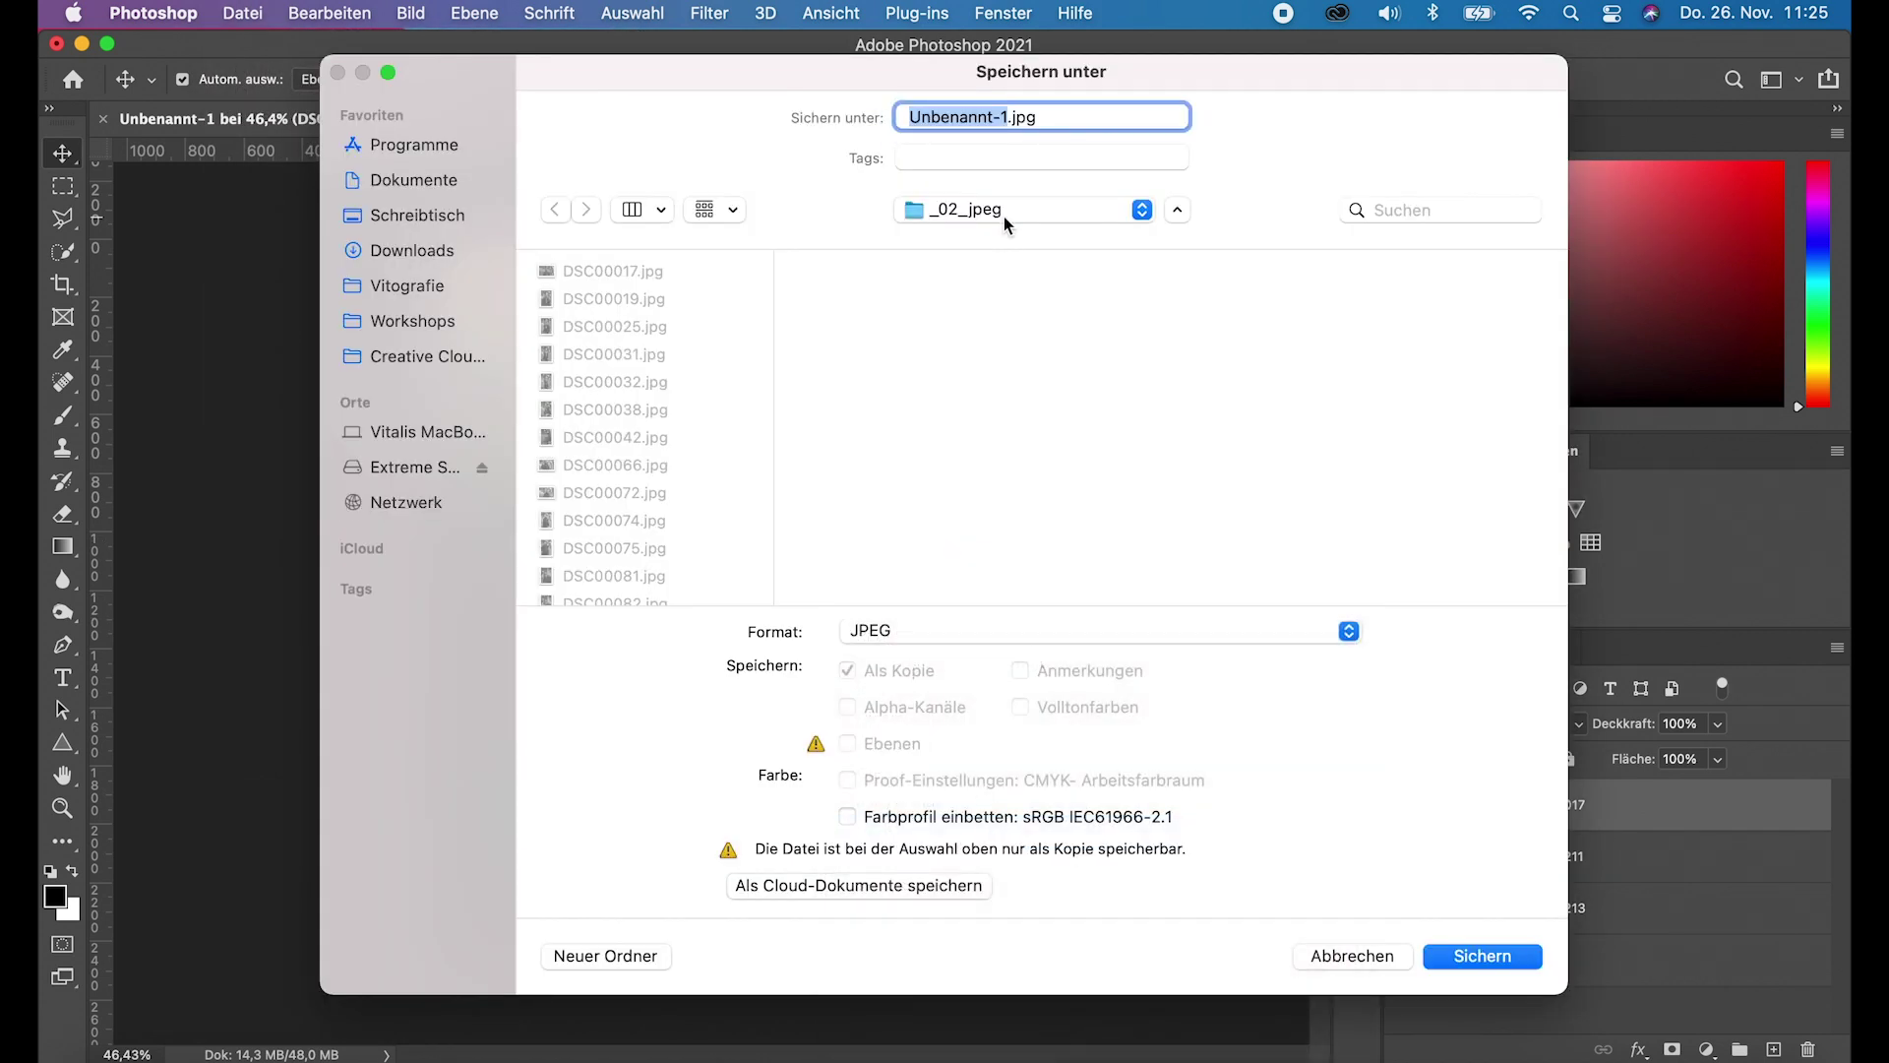
text(Dreierreihe_01)
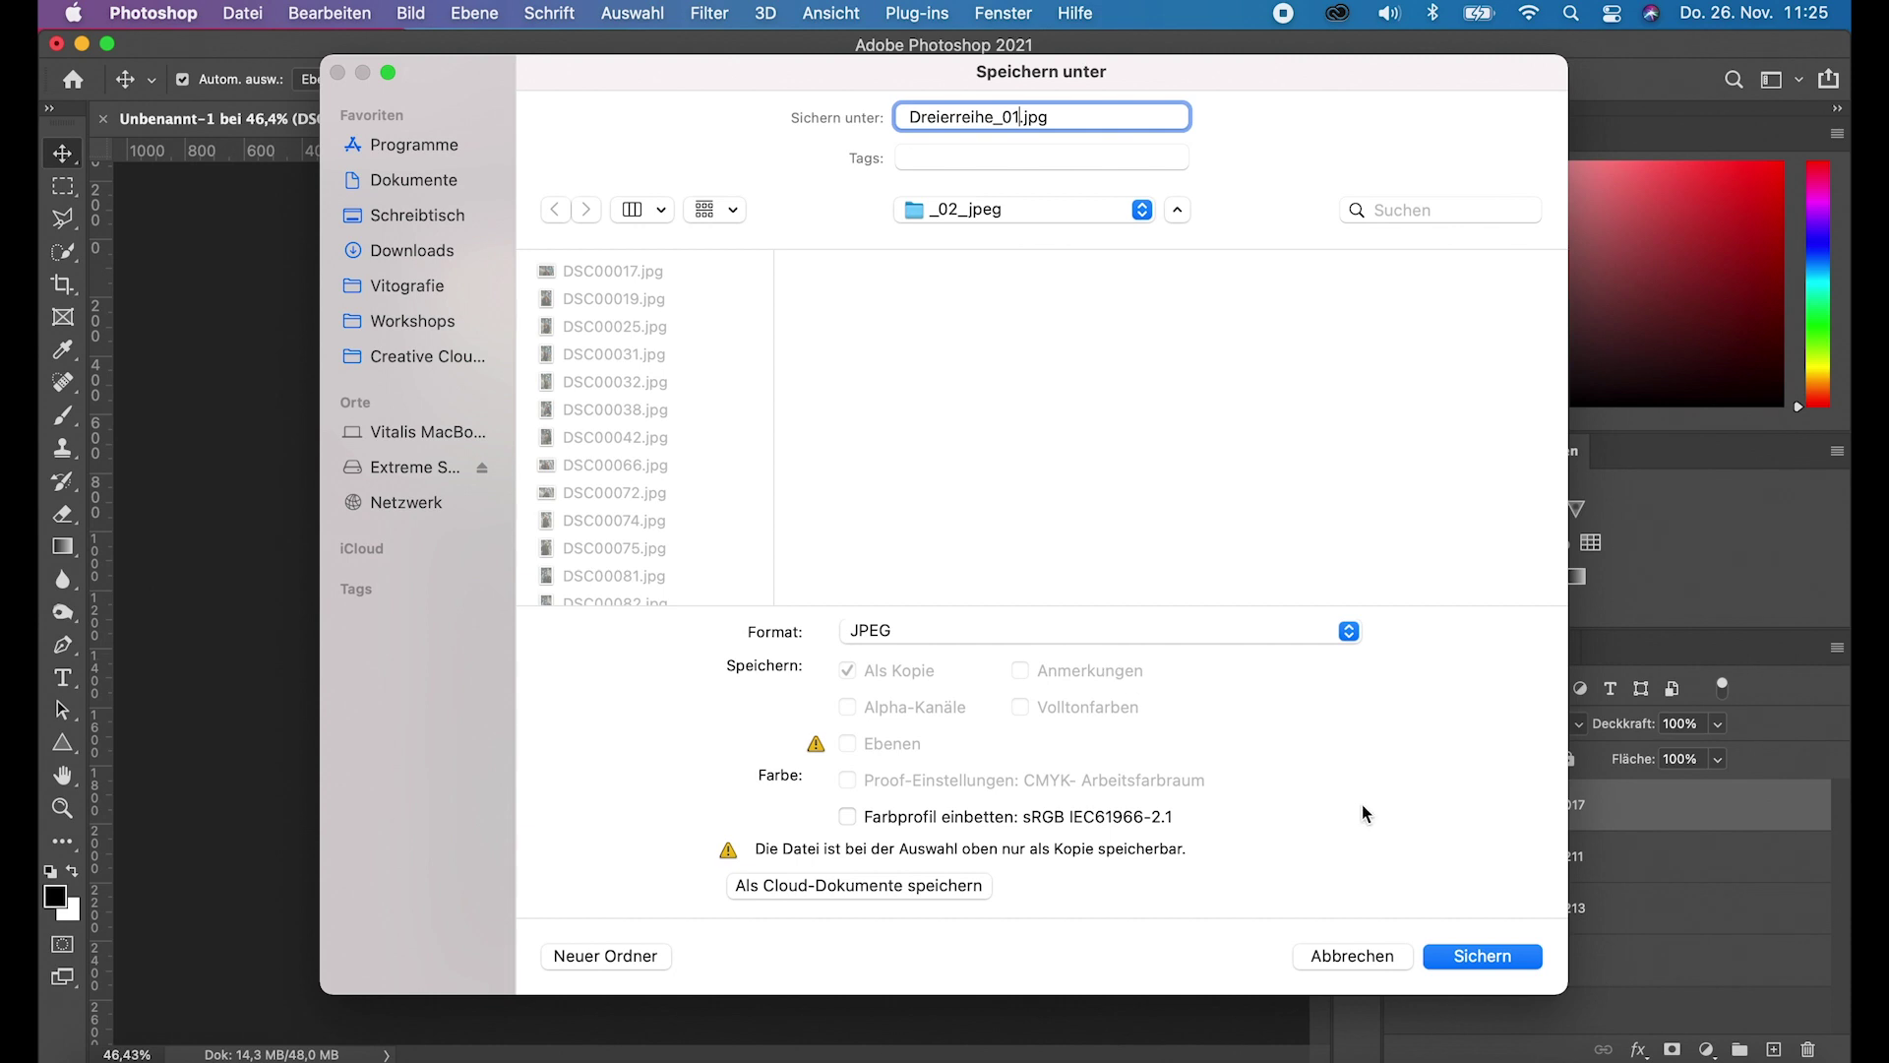
click(1474, 954)
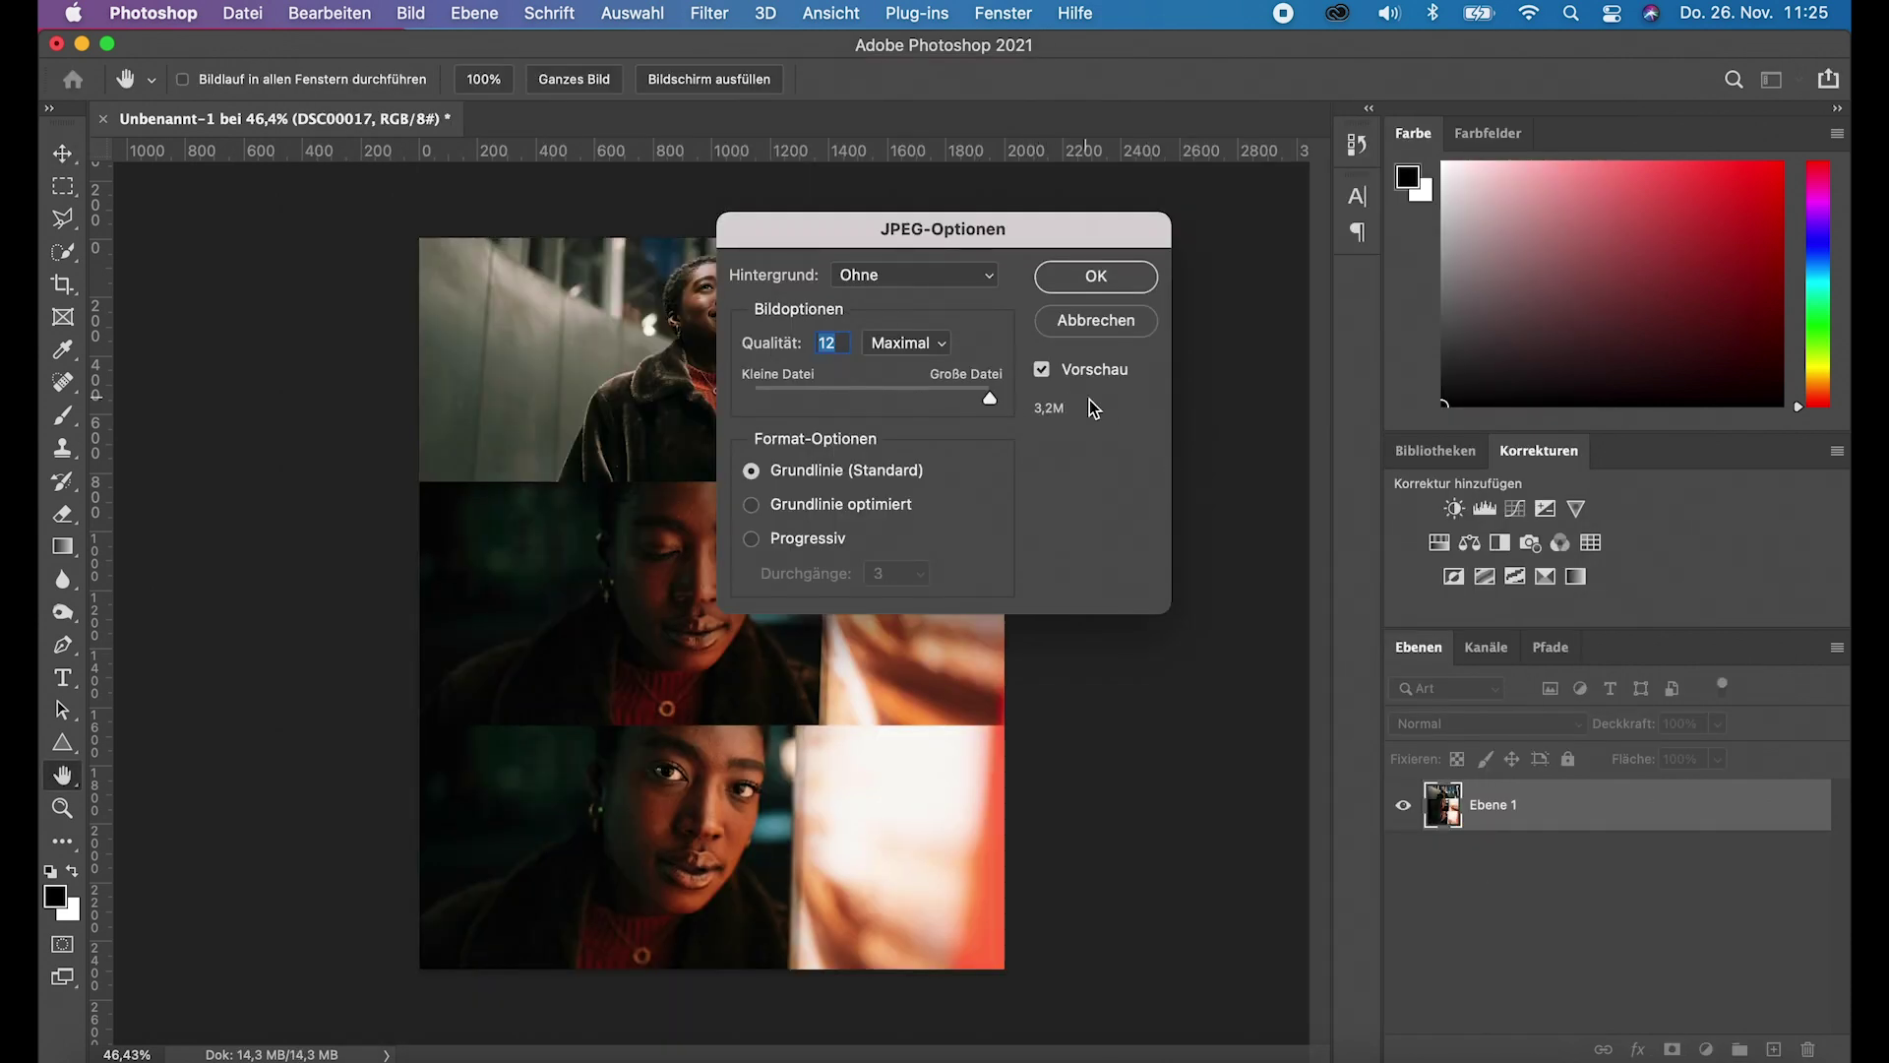
click(1109, 286)
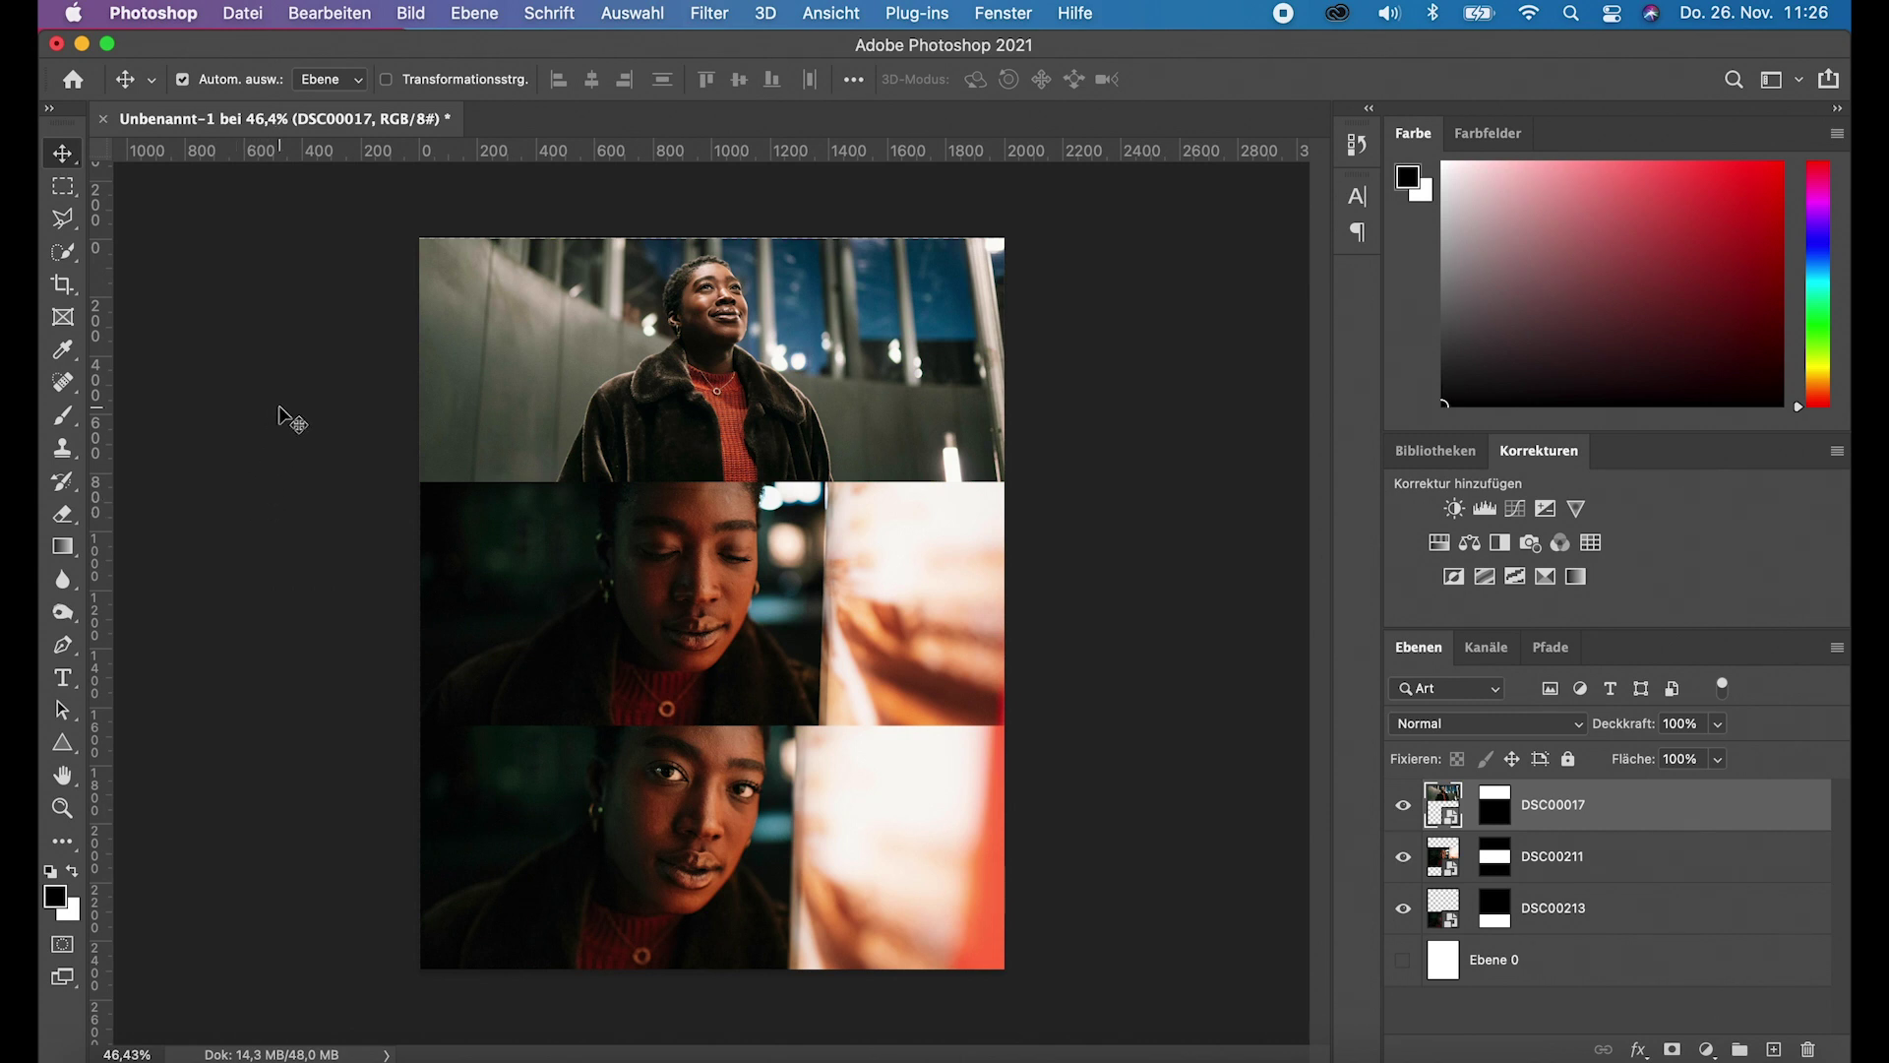
Step: Create a 2000 × 2000 px document and convert its Hintergrund into layer Ebene 0
click(239, 10)
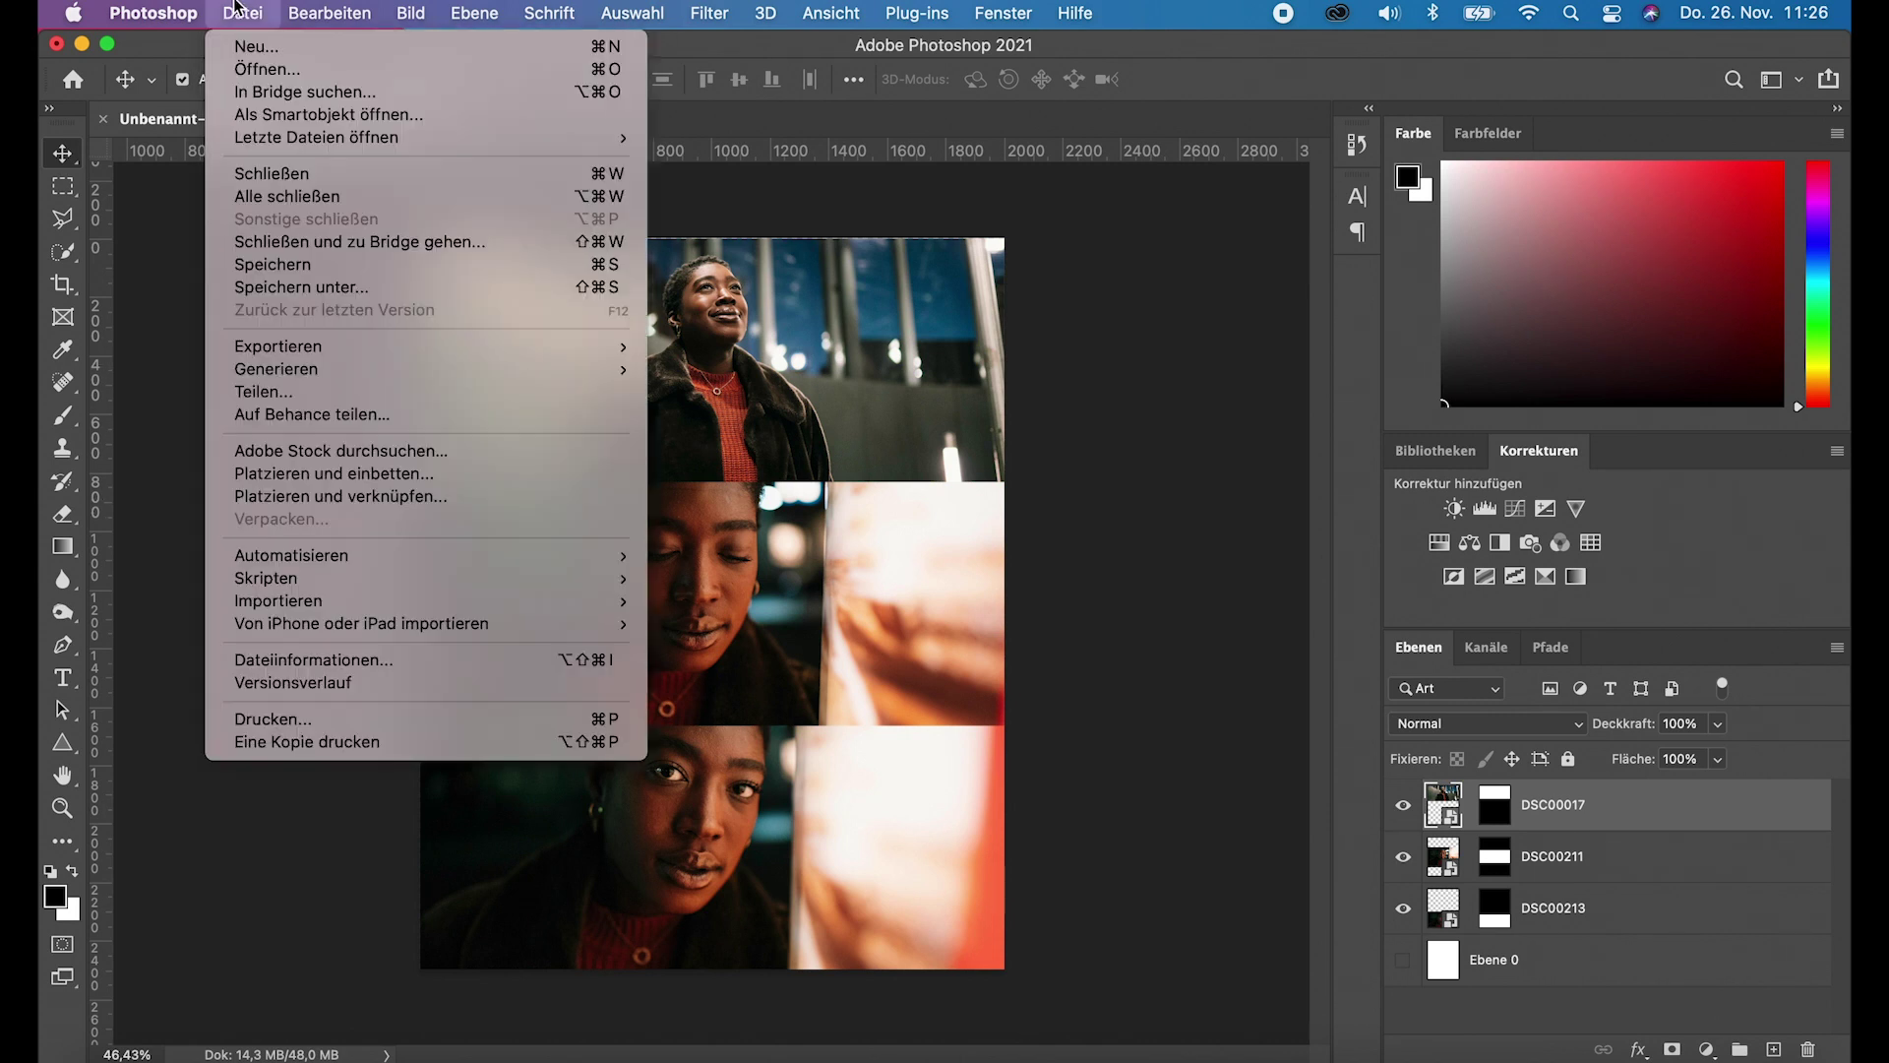
click(254, 49)
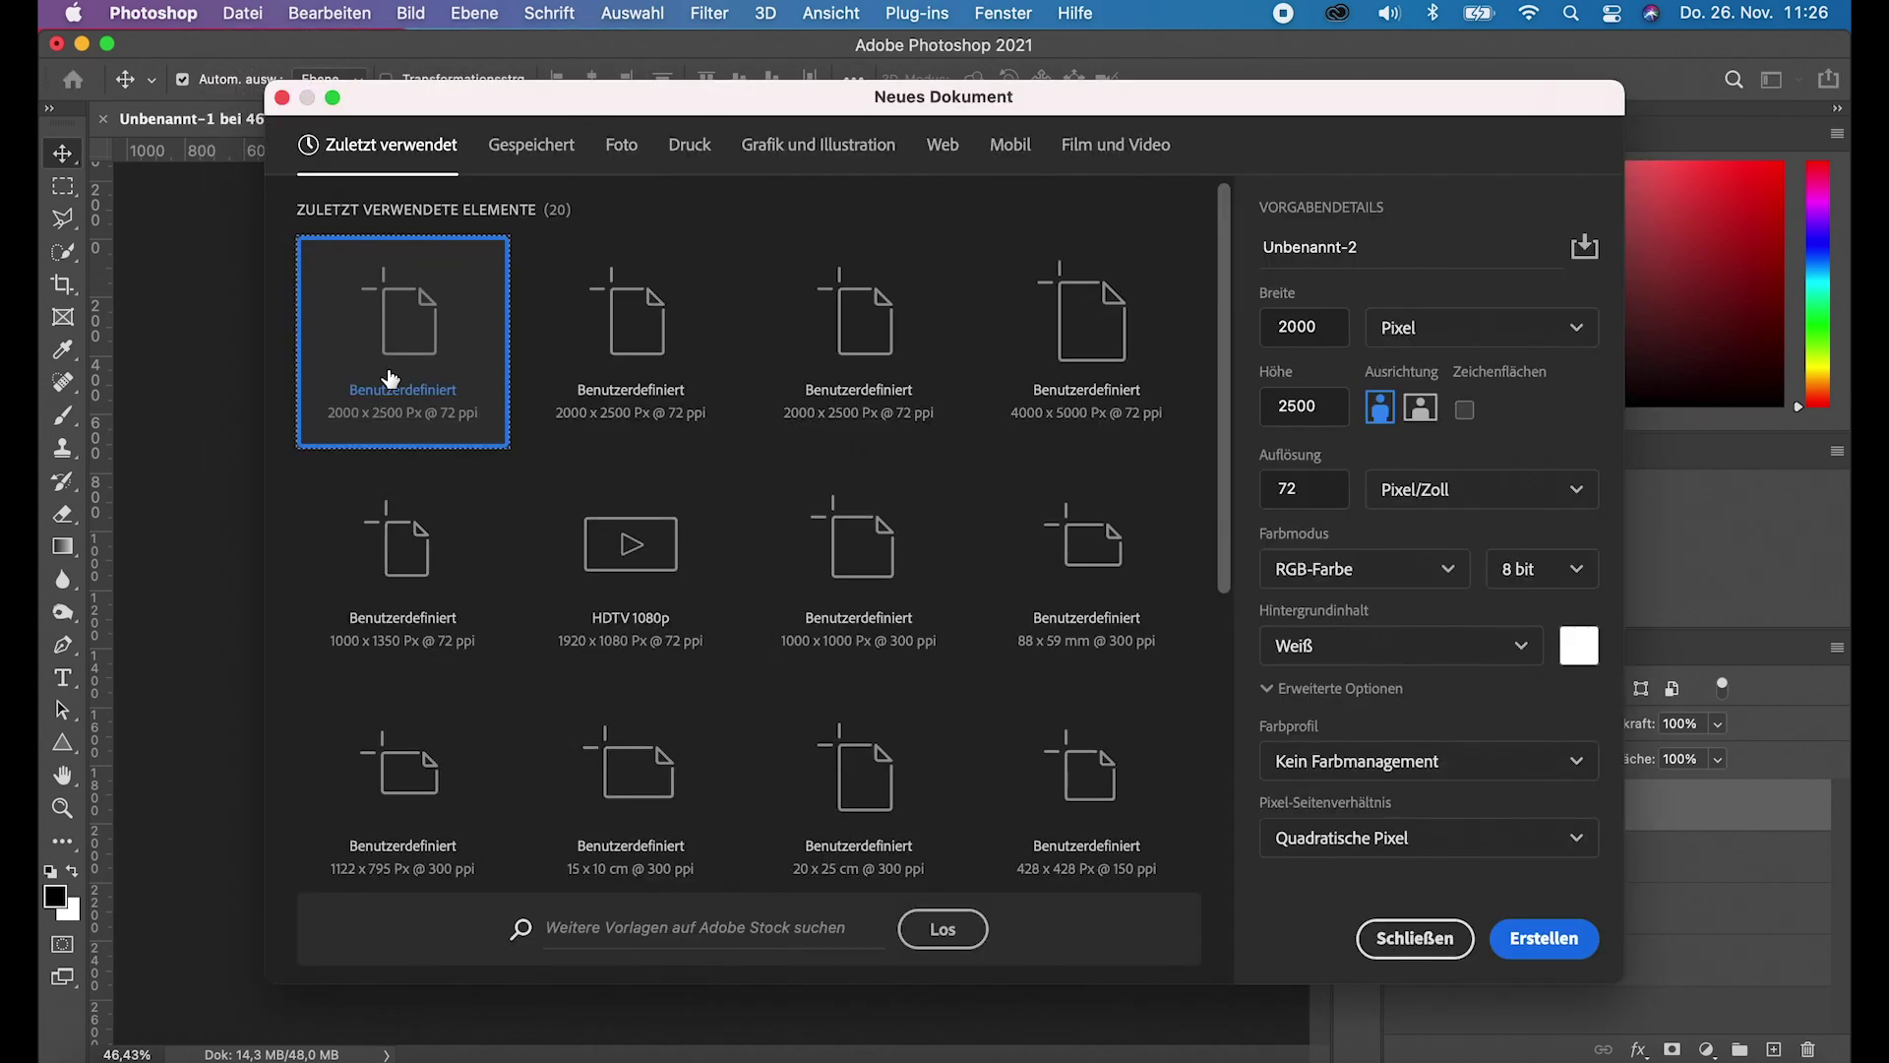
double_click(1316, 405)
text(2000)
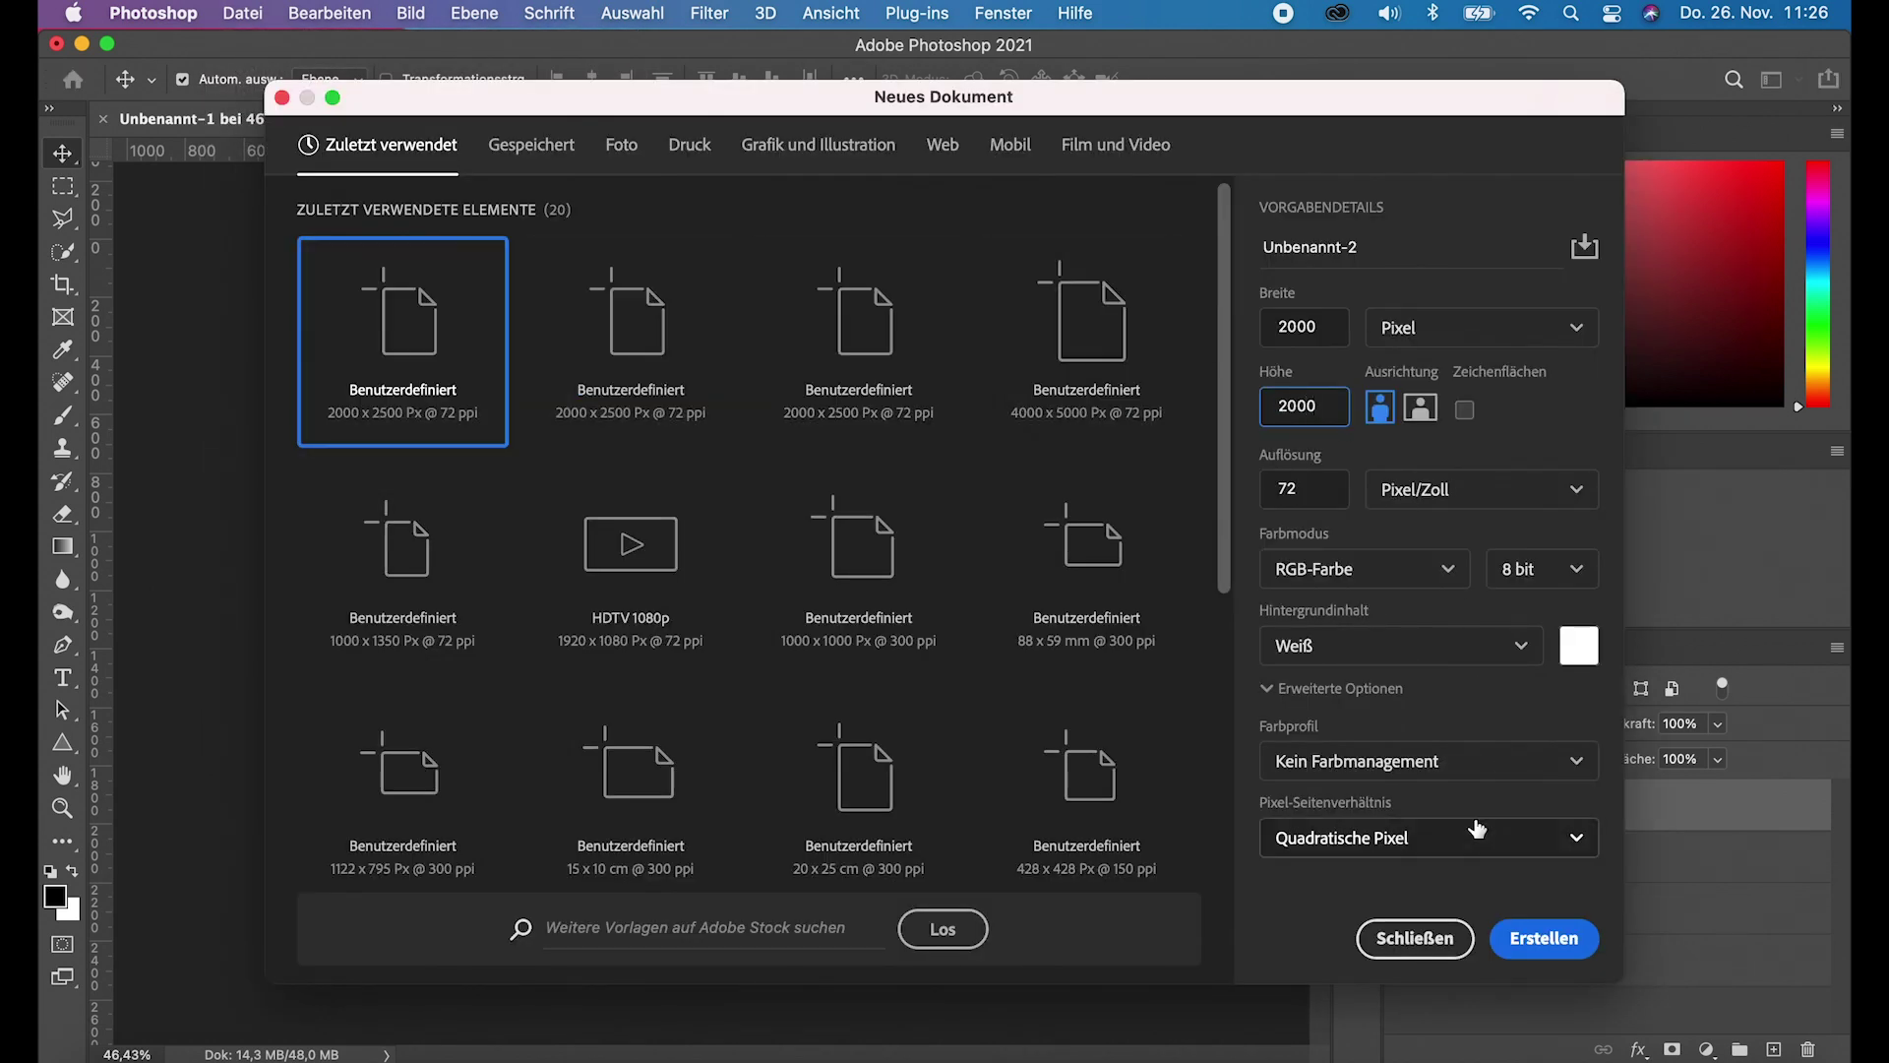
click(1545, 937)
double_click(1445, 804)
key(Return)
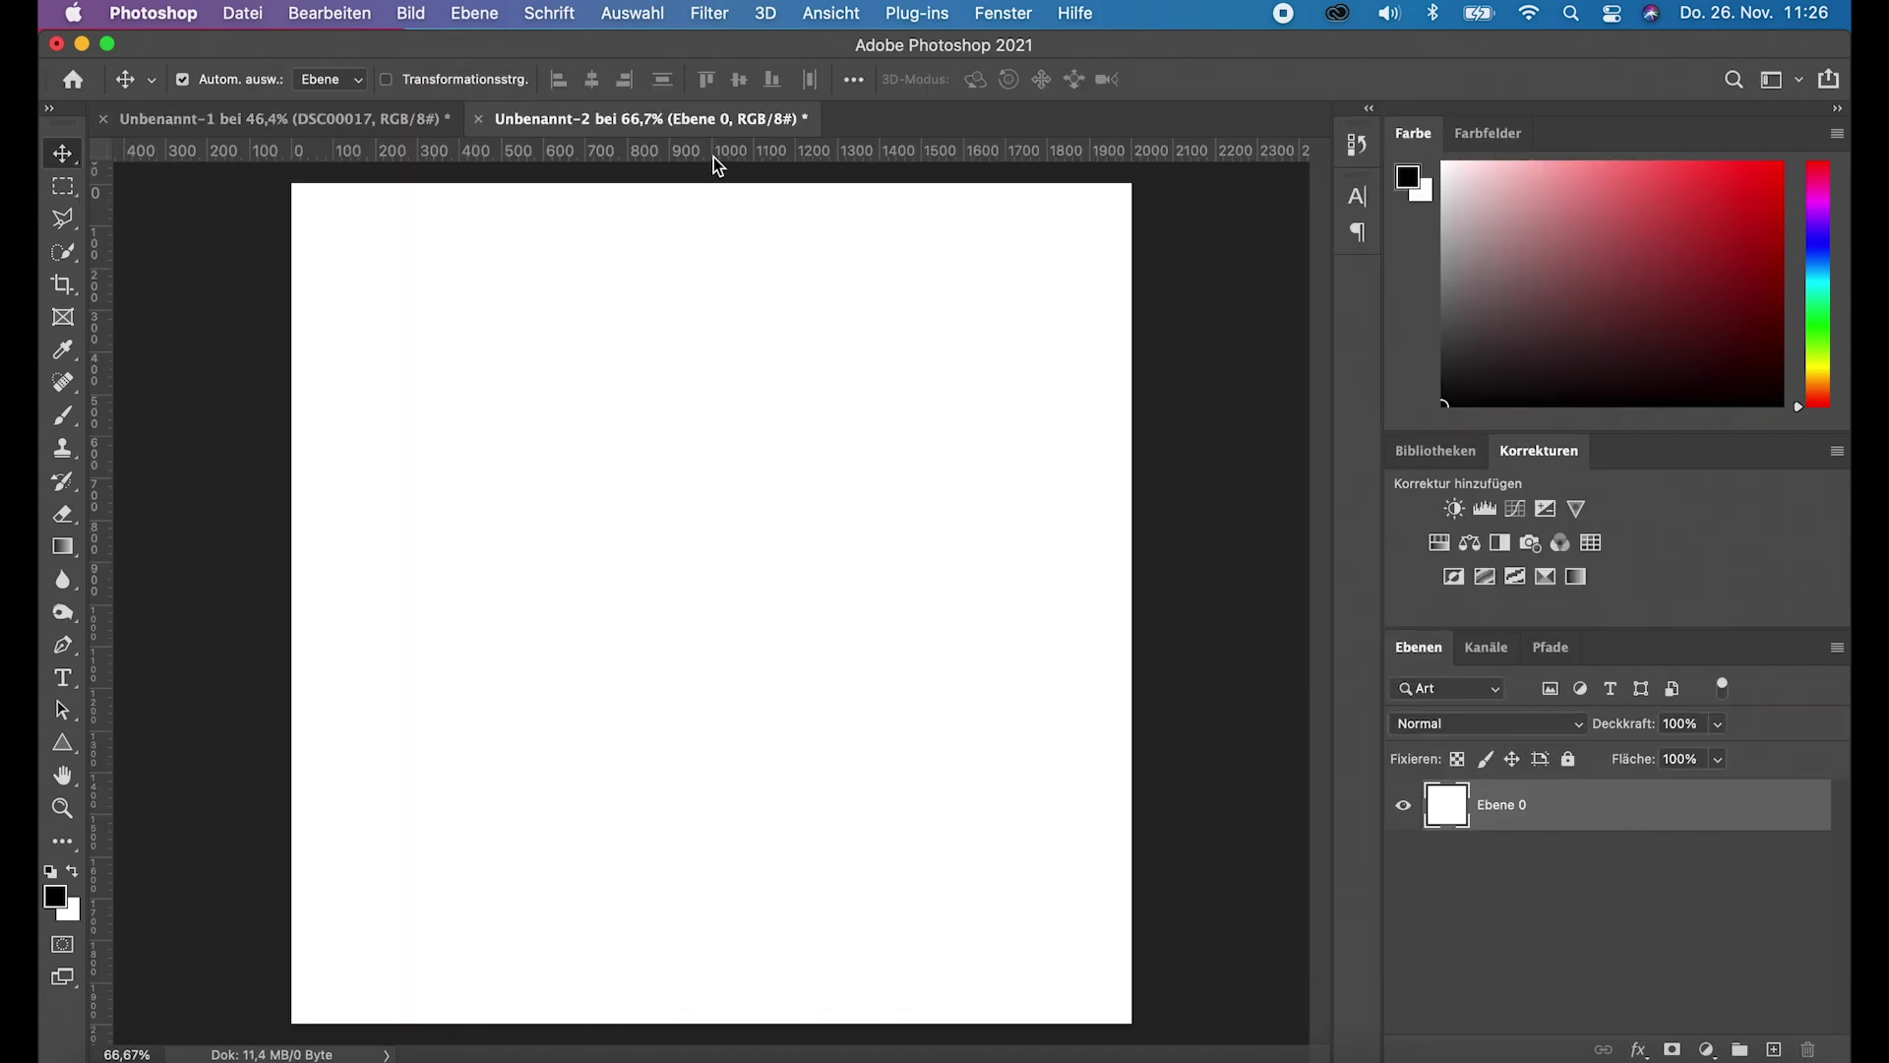
Step: Hide Ebene 0 and compute 2000 ÷ 3 in Calculator
click(1405, 812)
key(super+space)
text(calc)
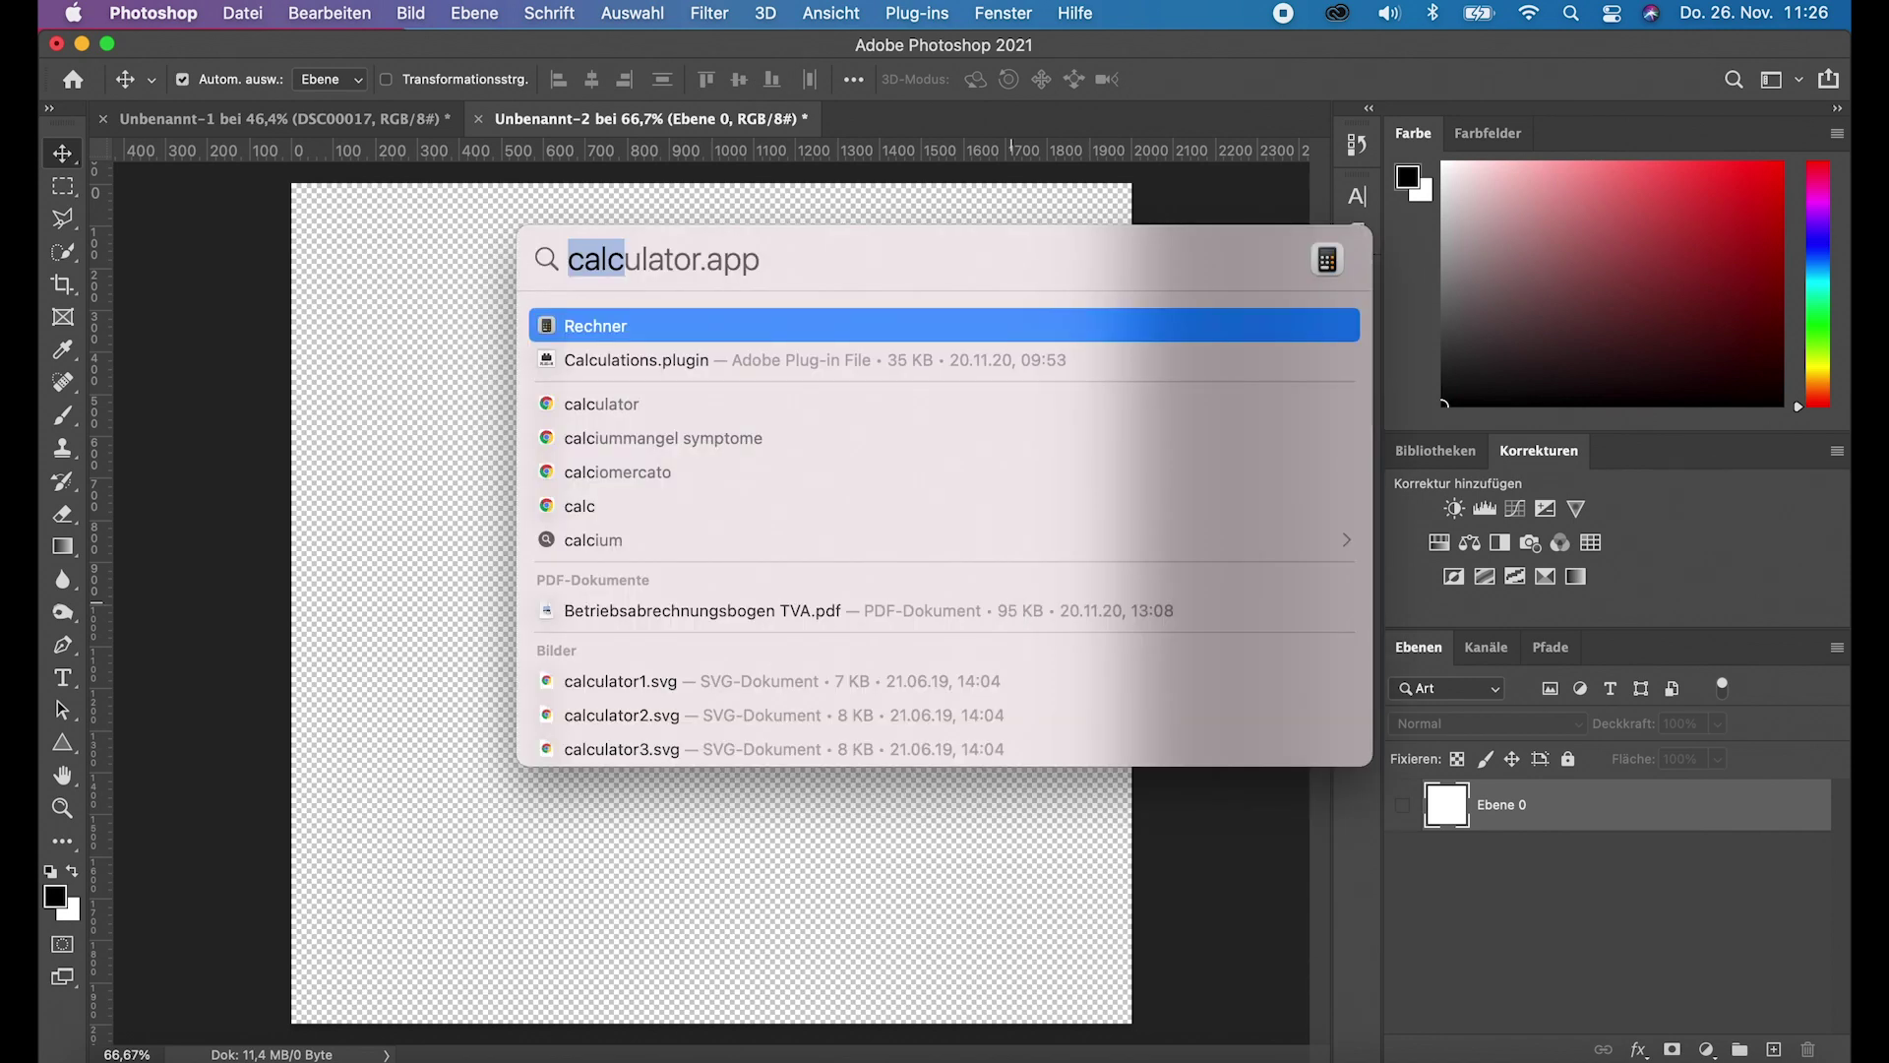
text(lc)
key(Return)
text(/3)
key(Return)
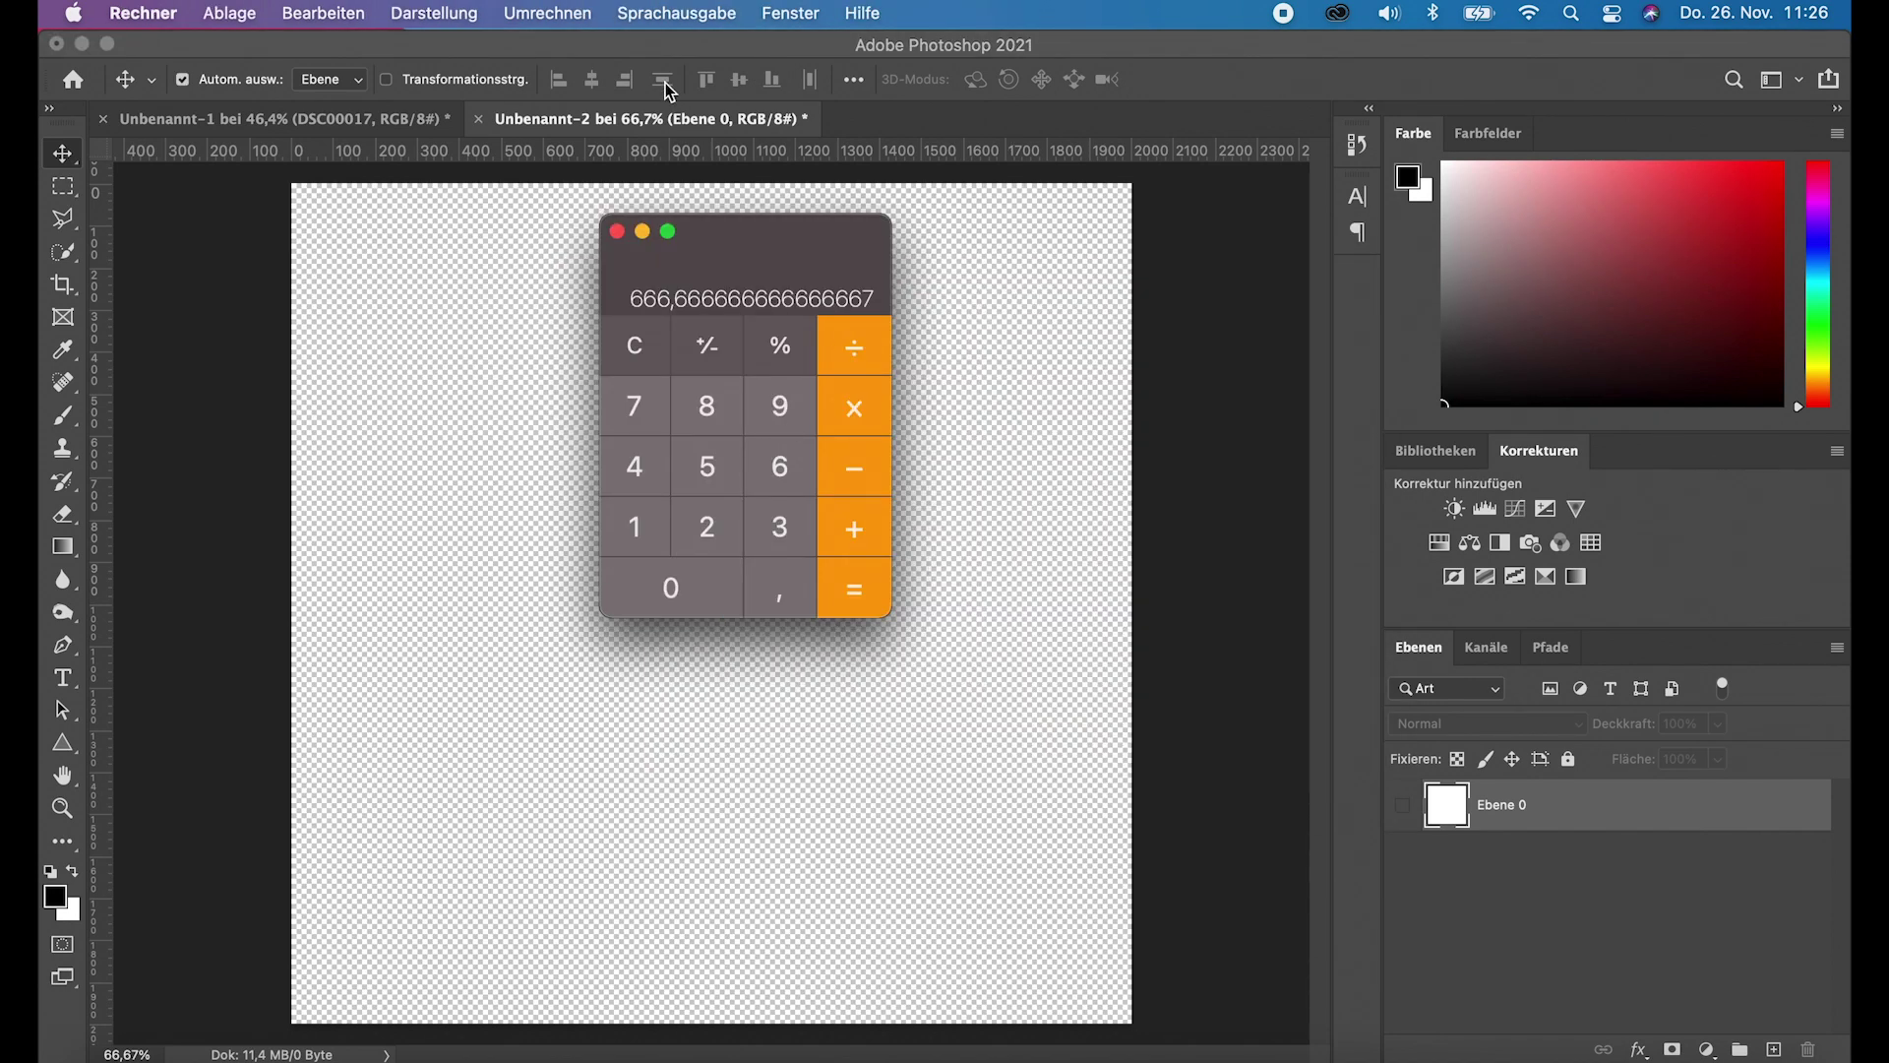
Step: Add a horizontal guide at 666 px via Ansicht > Neue Hilfslinie
click(777, 54)
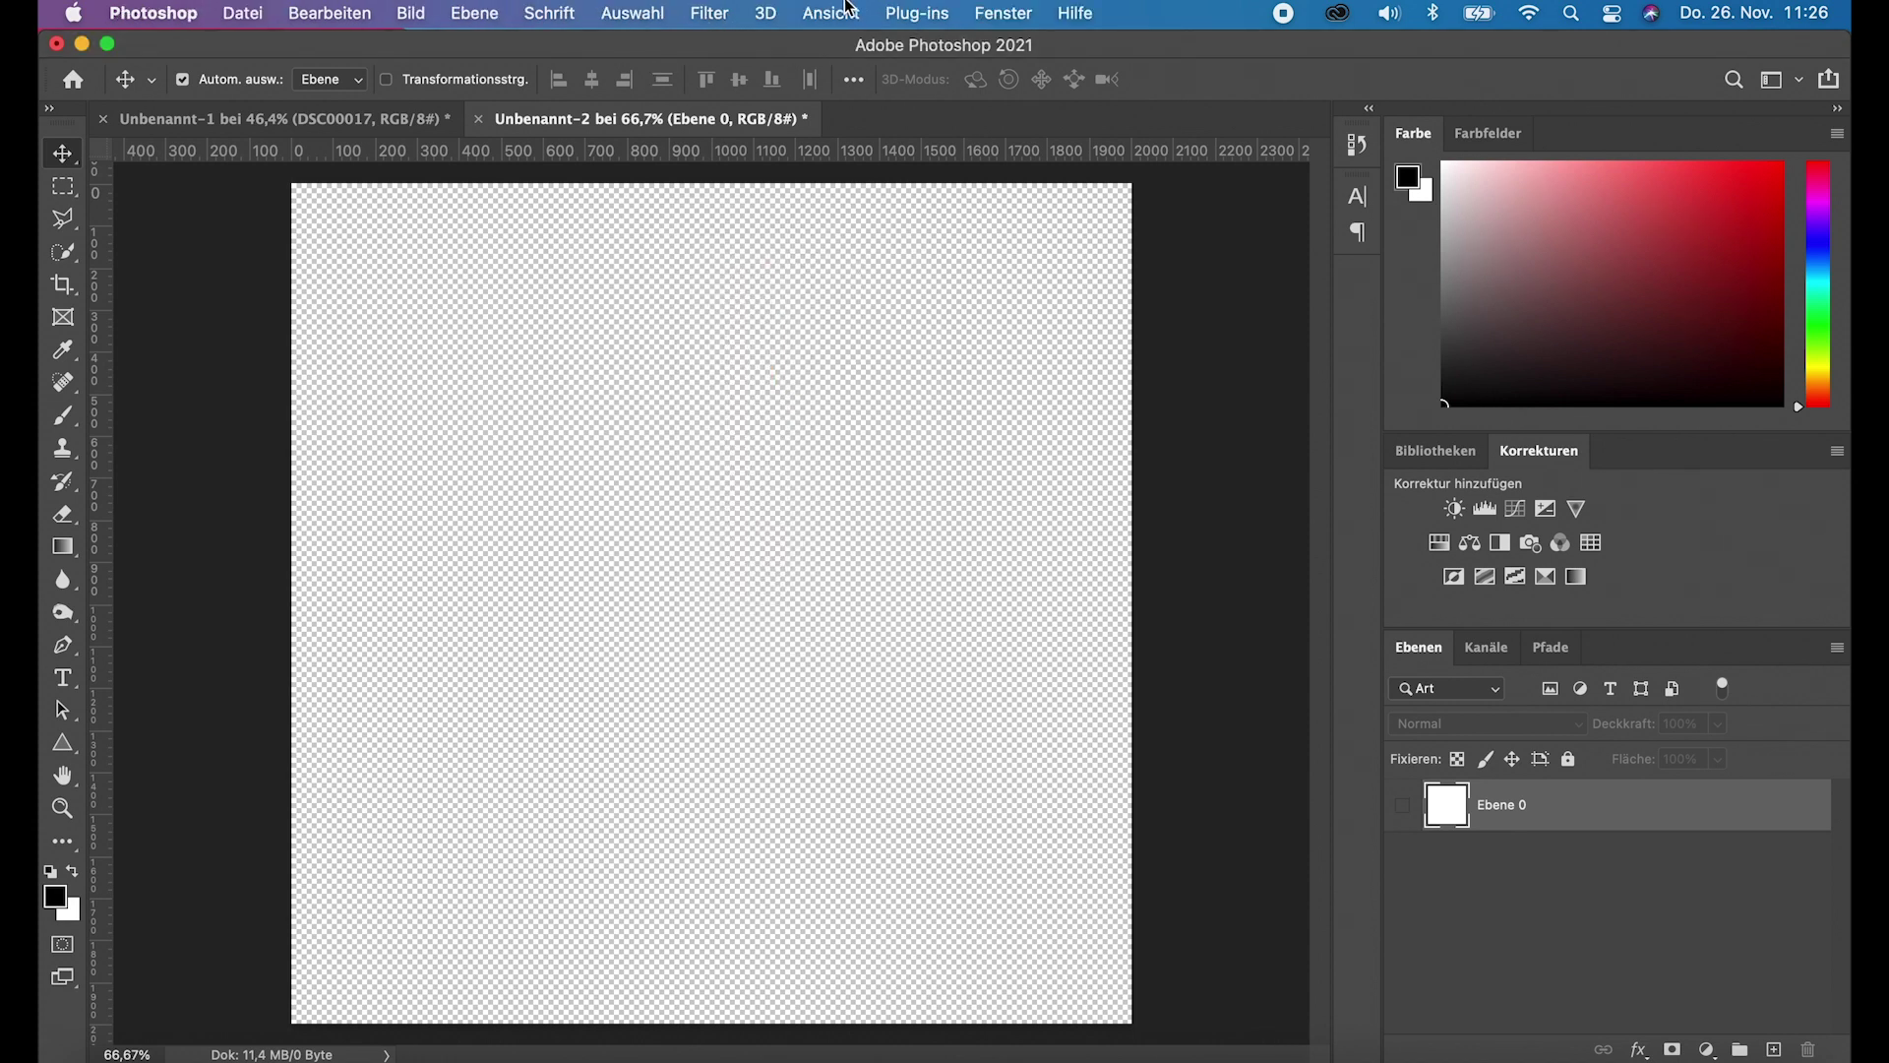
click(848, 10)
click(883, 738)
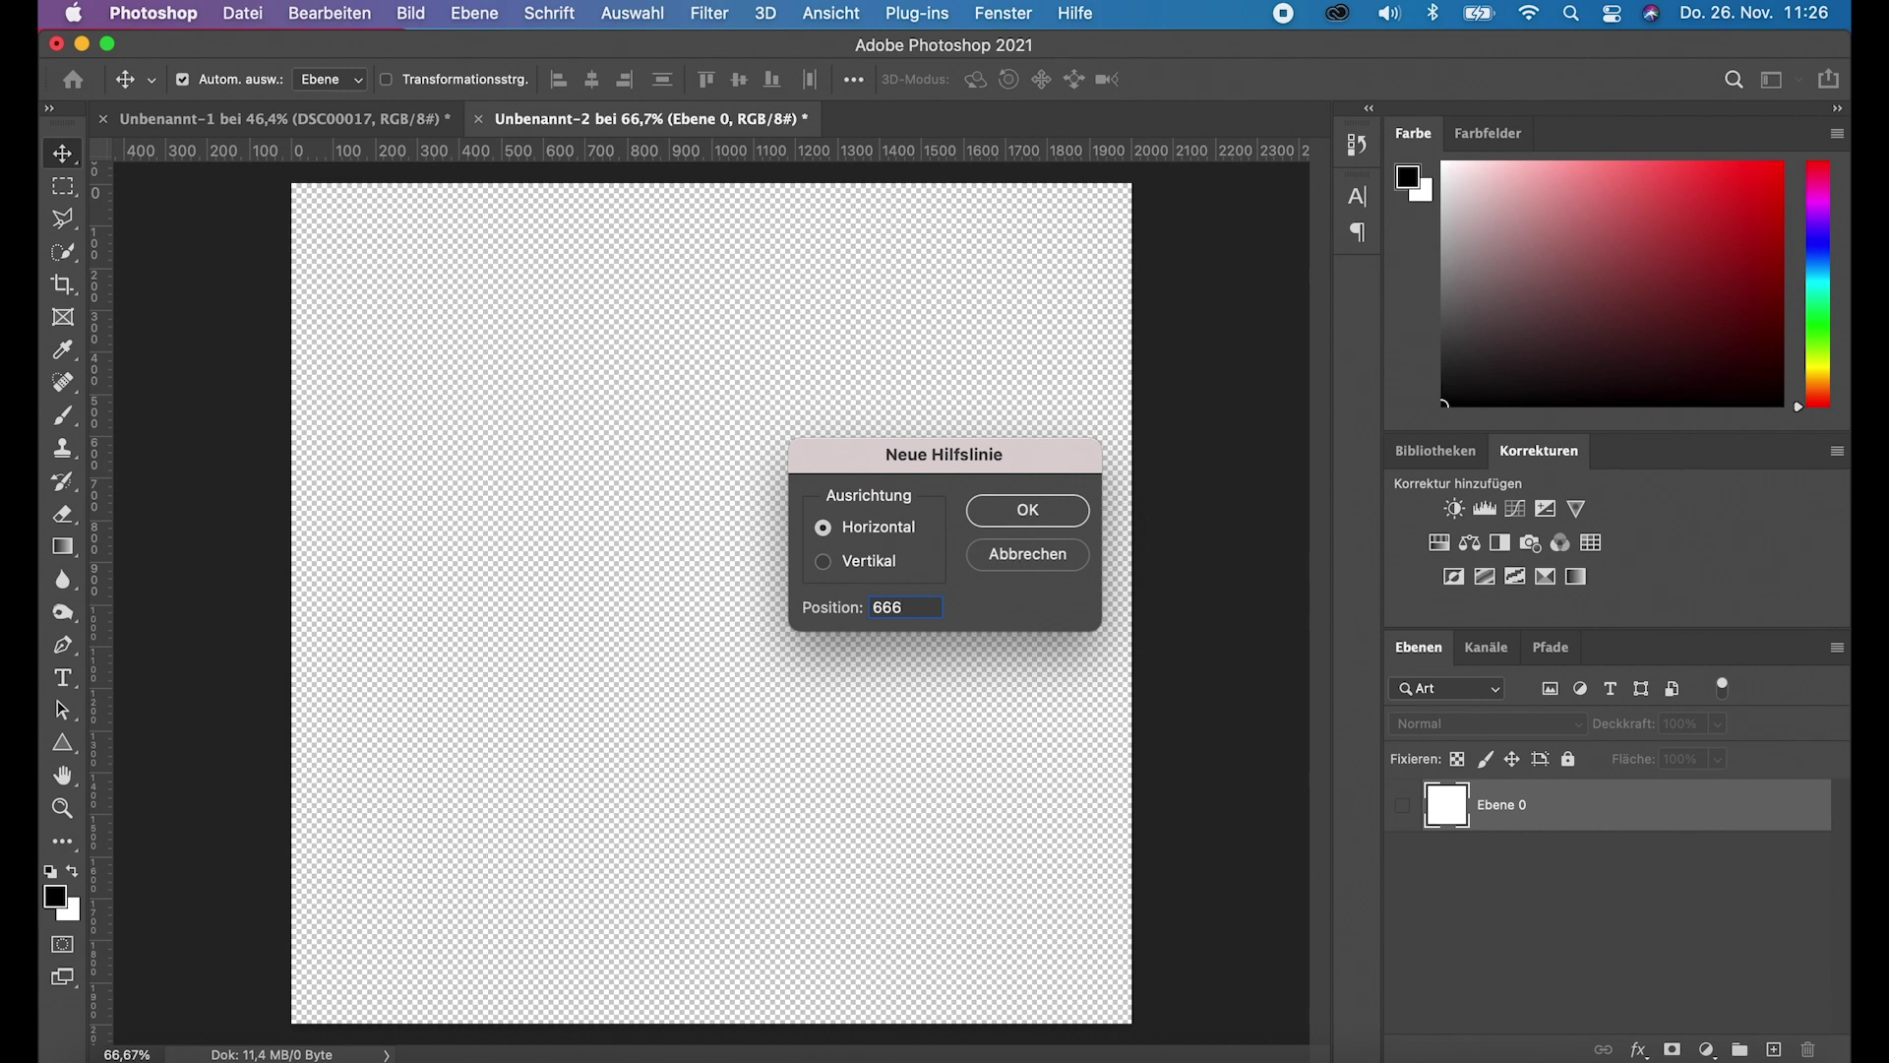
key(Return)
Step: Double the value to 1333 in Calculator and add a second horizontal guide there
key(super+space)
key(Return)
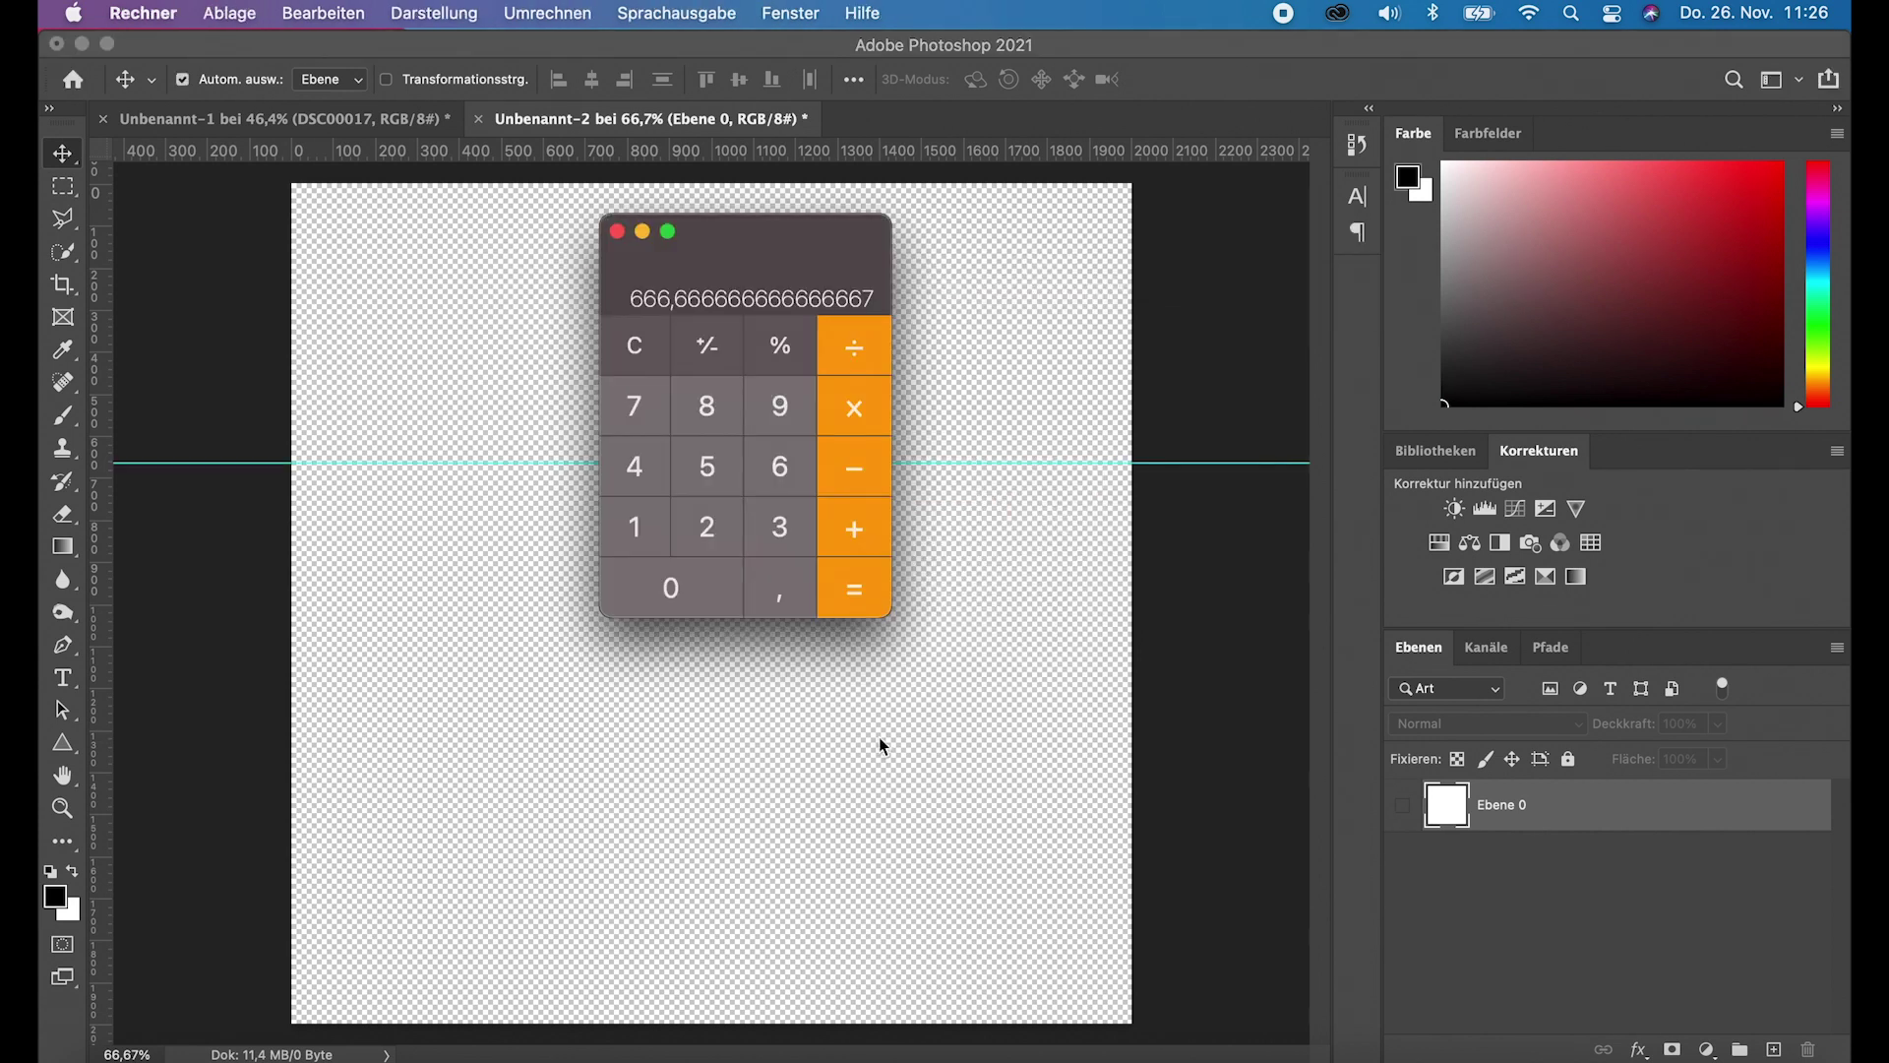
click(716, 522)
click(844, 578)
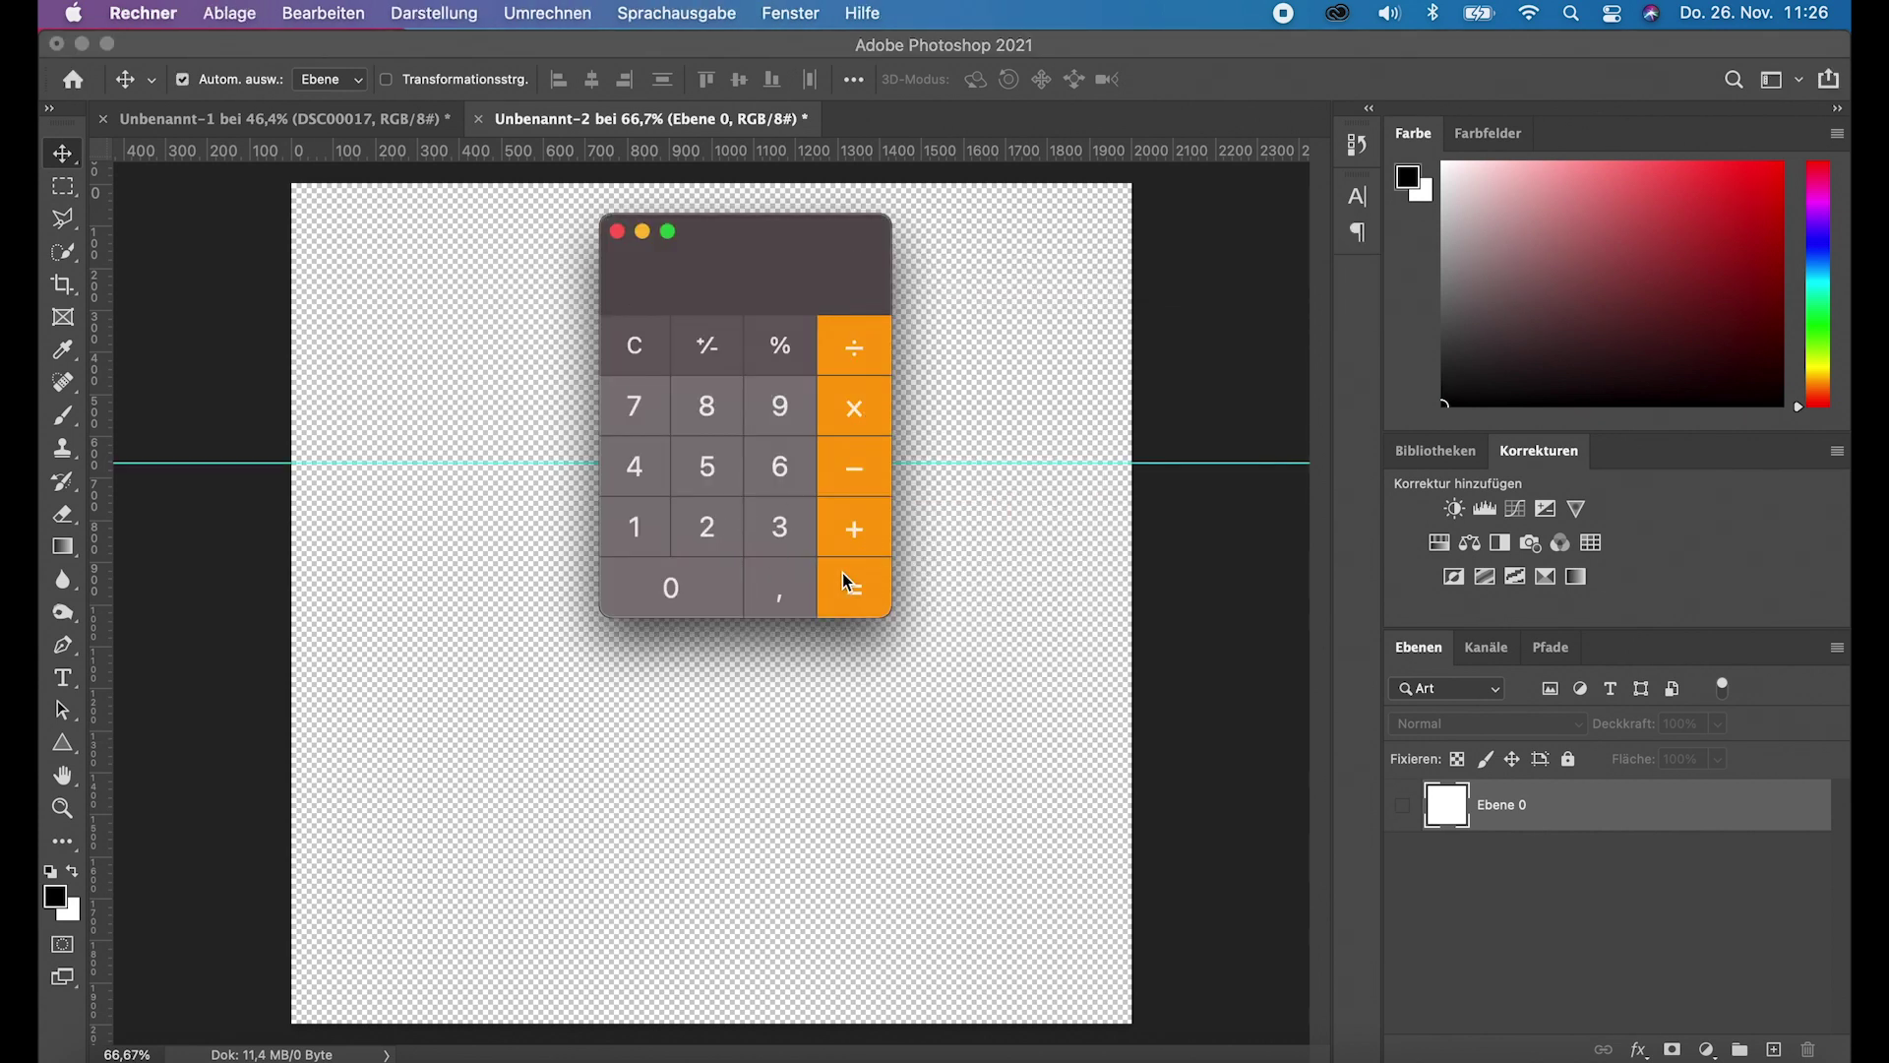
click(618, 232)
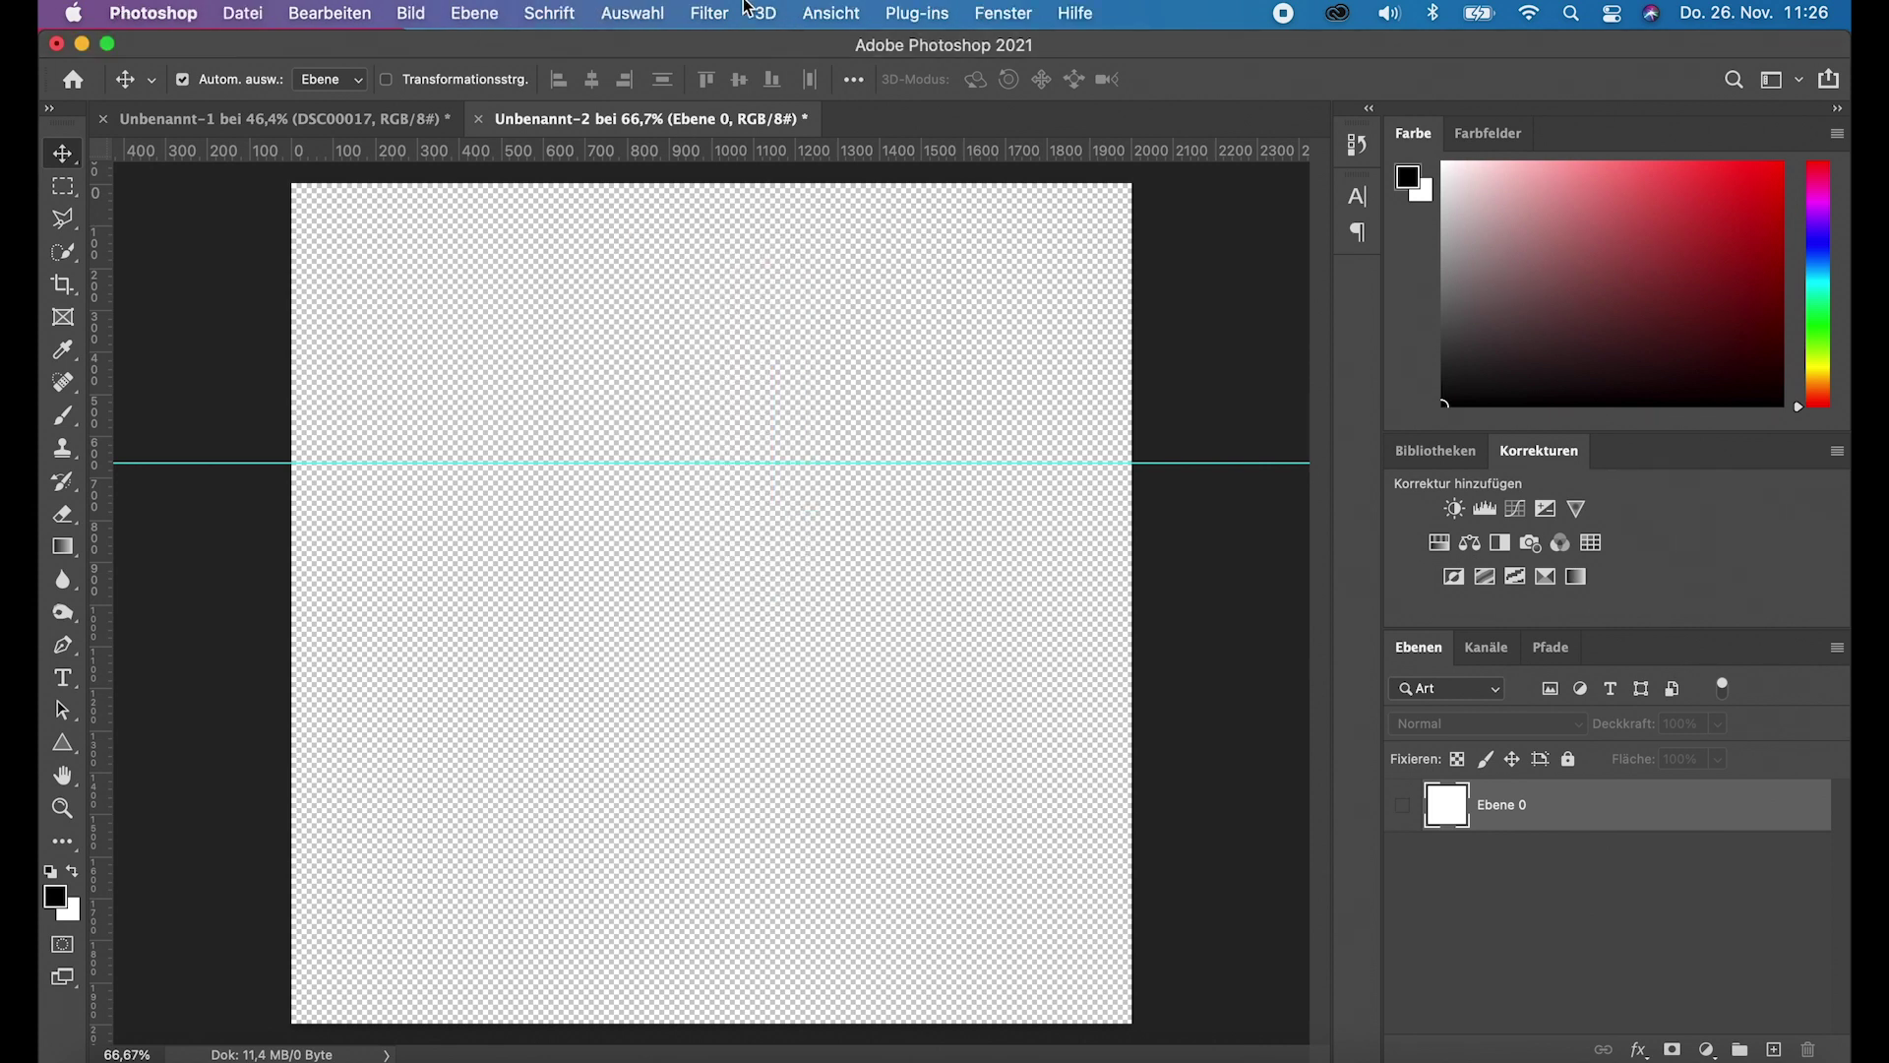
click(839, 7)
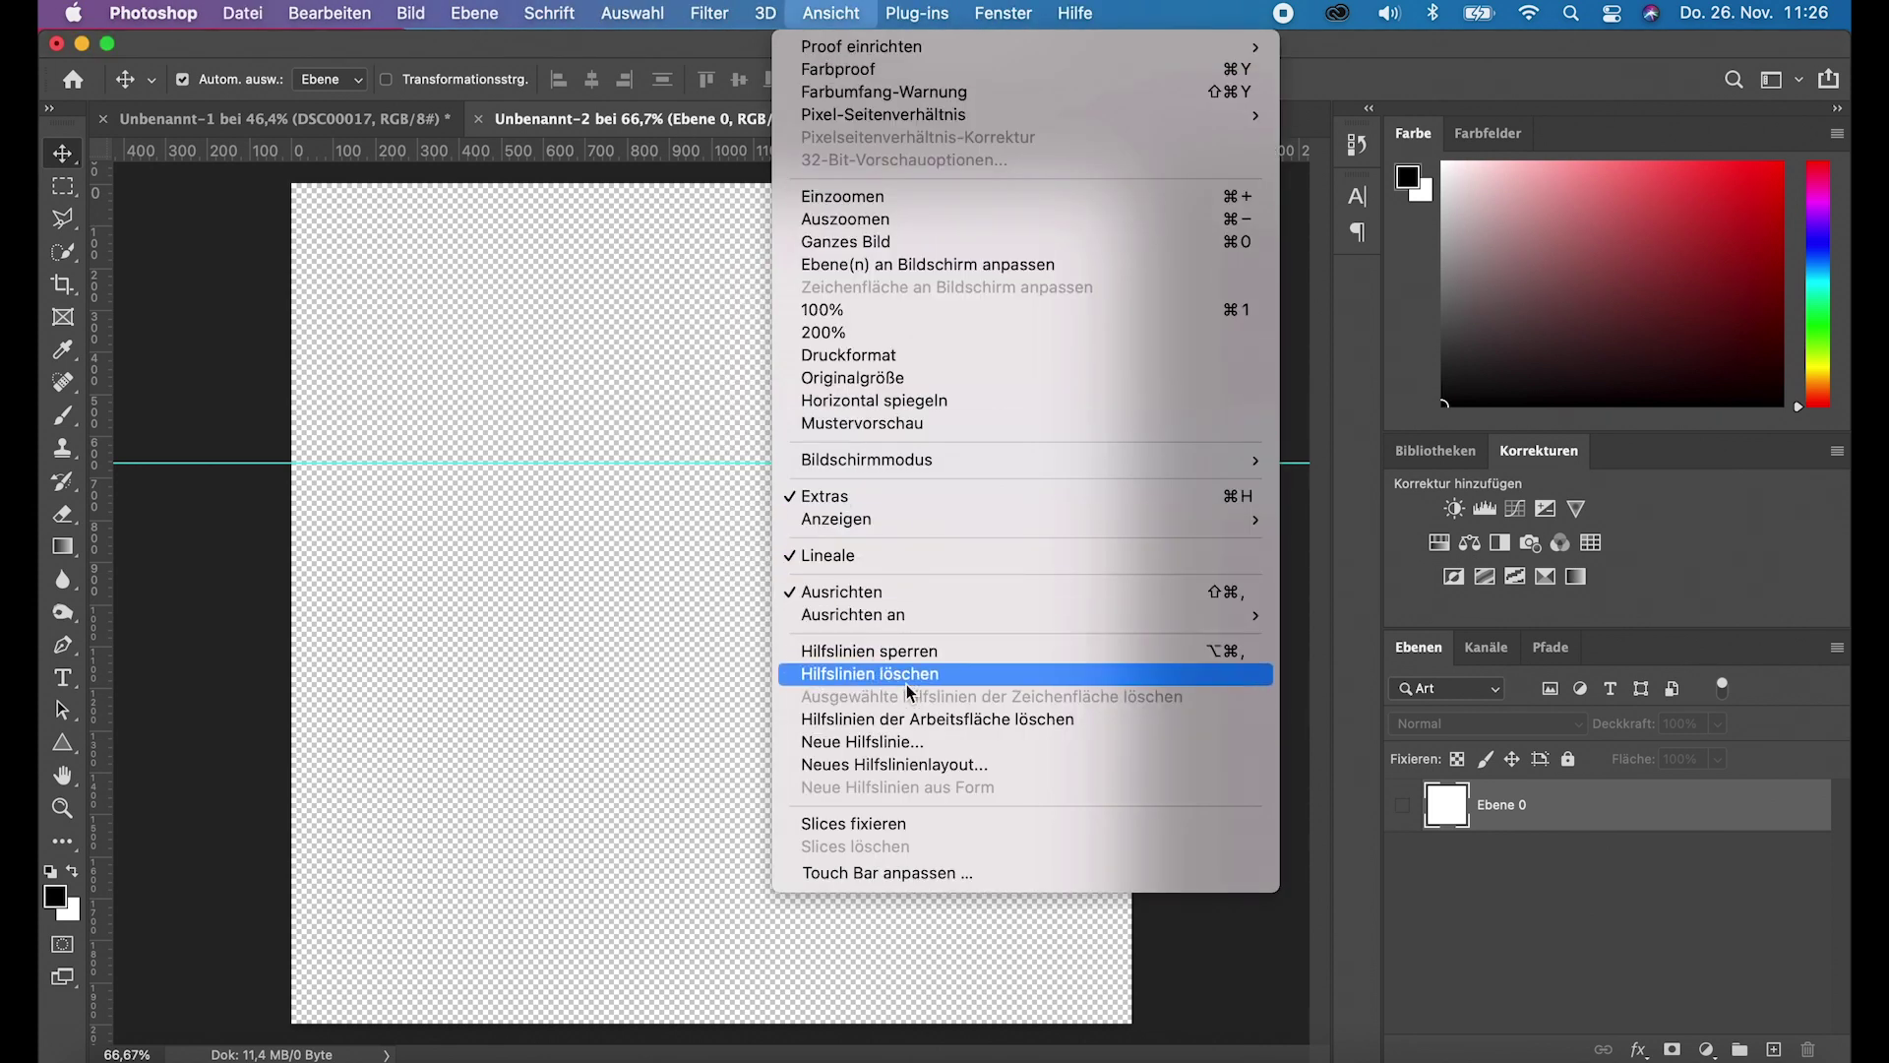
click(910, 747)
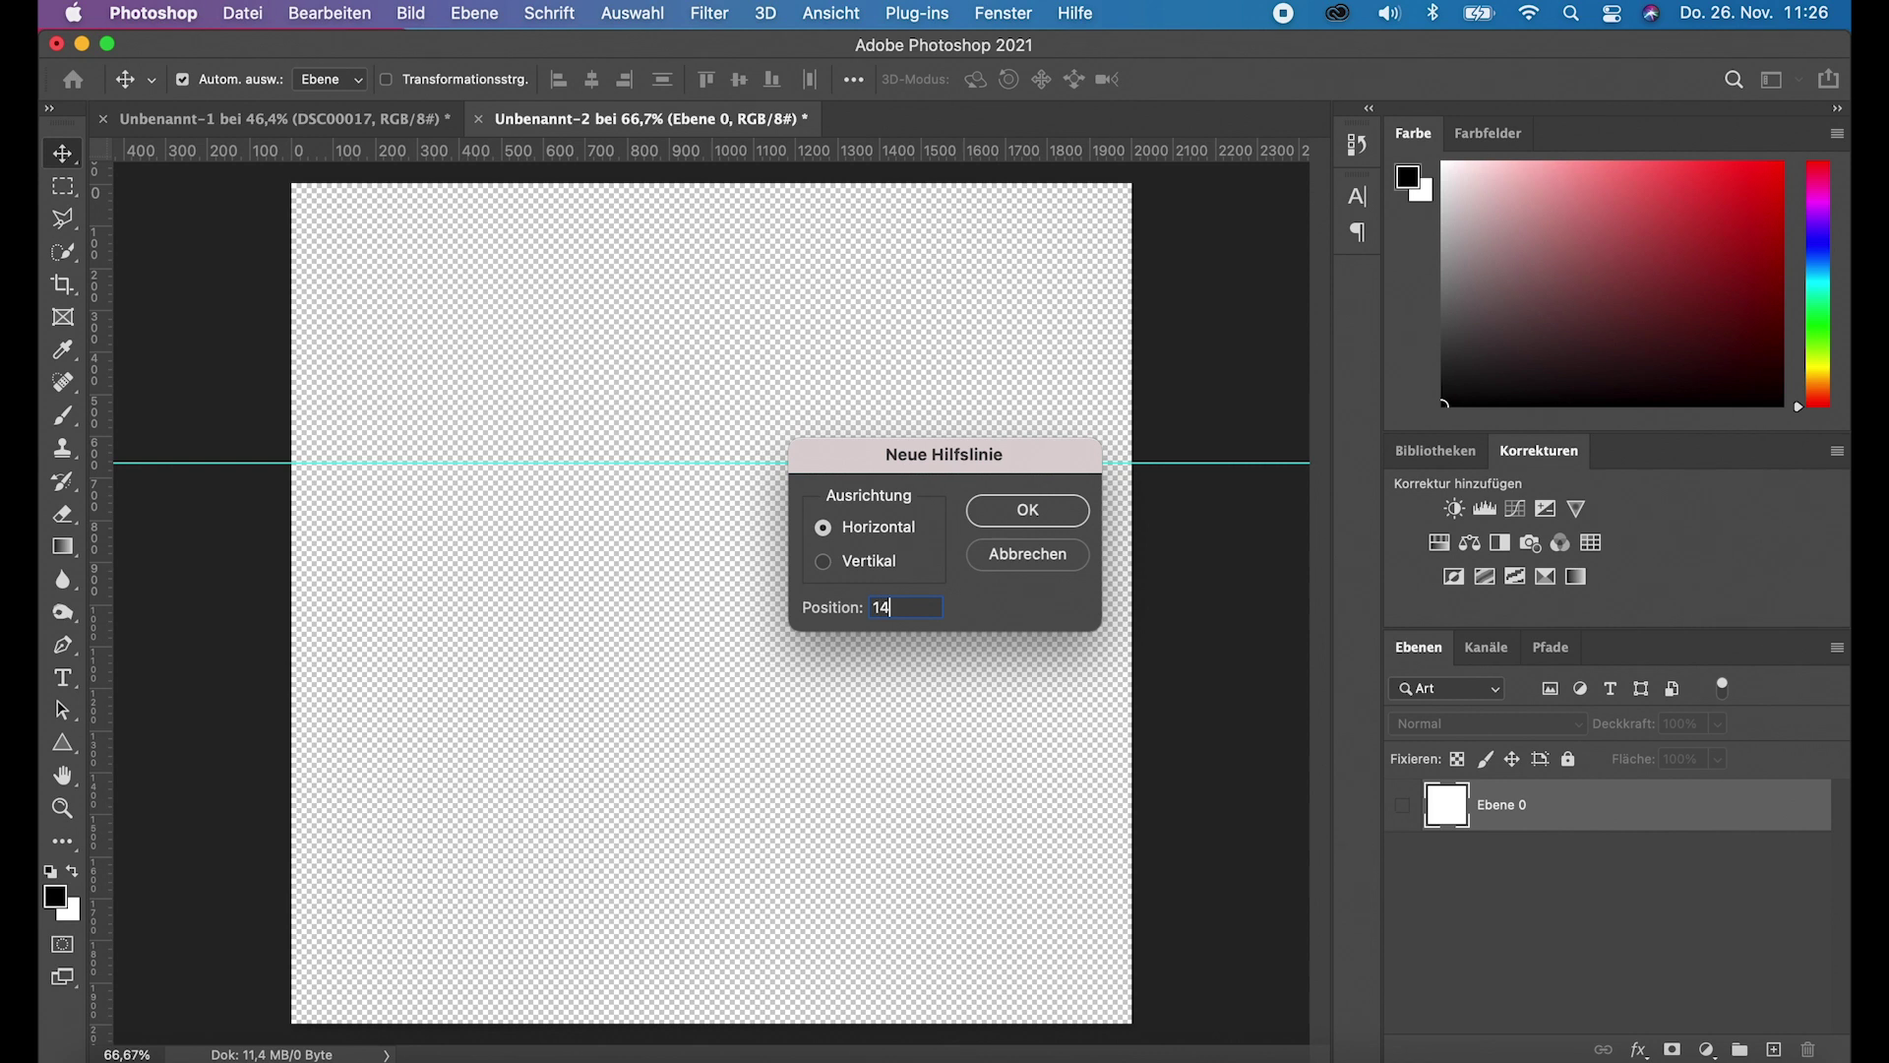
key(Return)
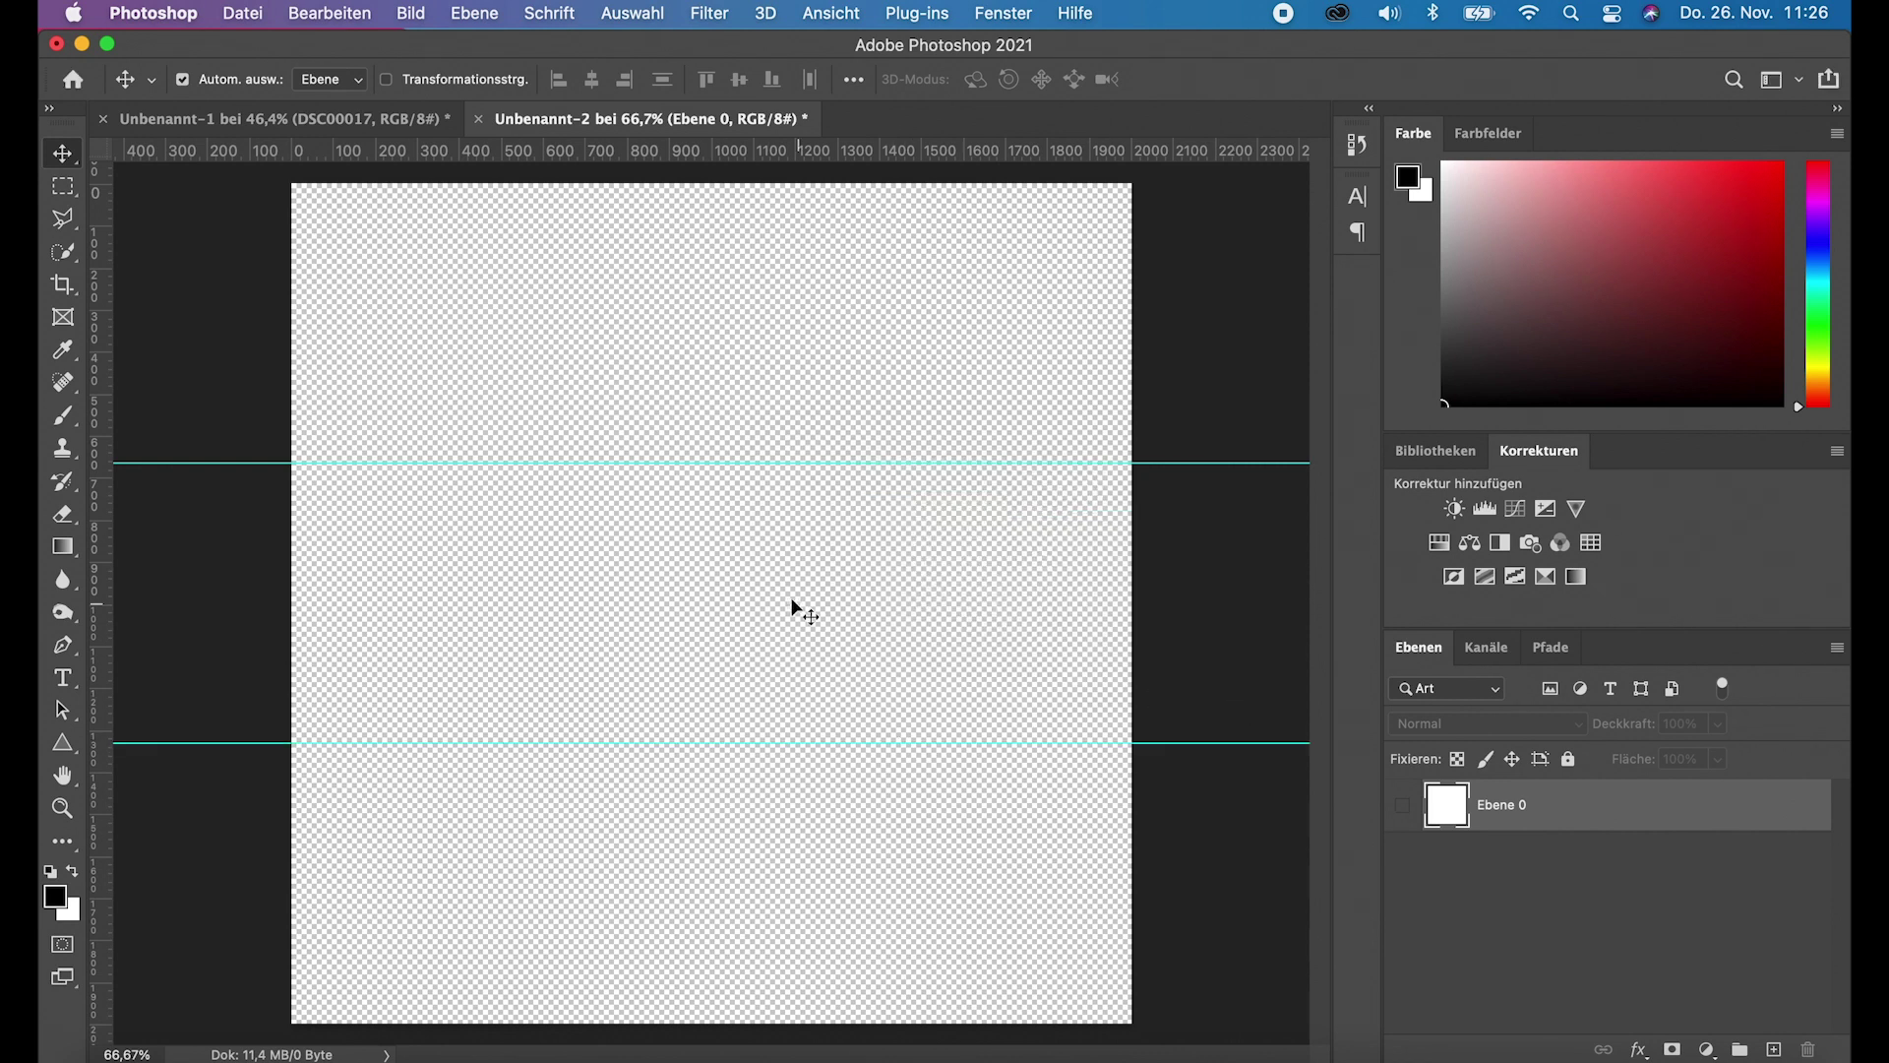